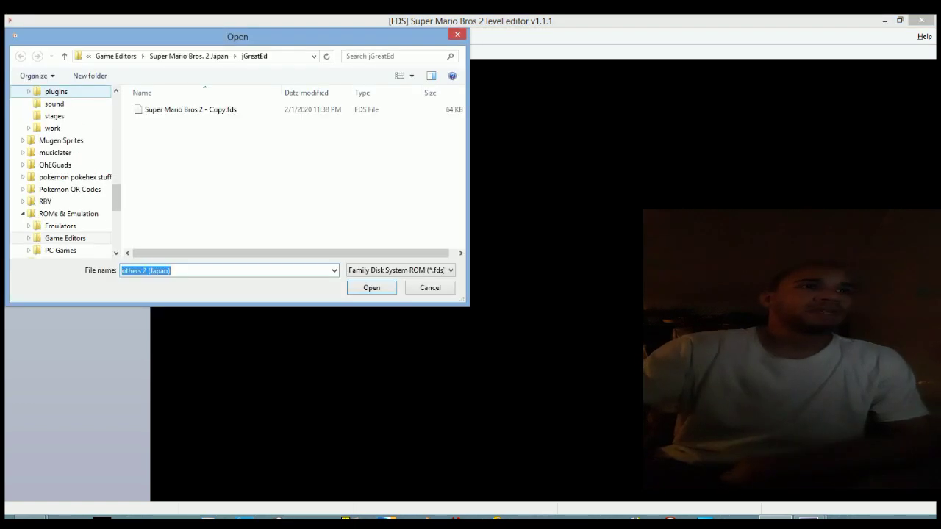
Step: Open the ROM file Super Mario Bros 2 - Copy.fds from the jGreatEd folder
{"action": "left_click", "coordinate": [191, 110]}
{"action": "left_click", "coordinate": [371, 287]}
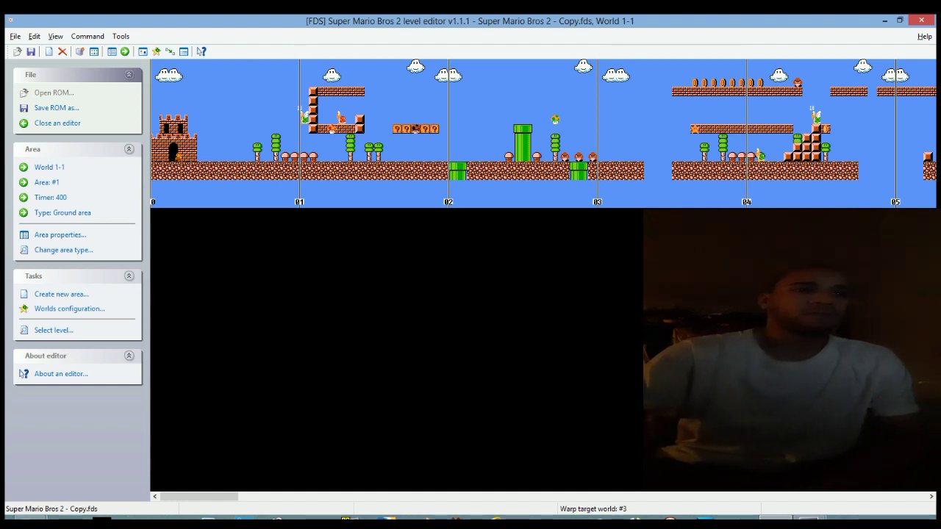
{"action": "mouse_move", "coordinate": [199, 497]}
{"action": "left_mouse_down"}
{"action": "mouse_move", "coordinate": [230, 497]}
{"action": "mouse_move", "coordinate": [199, 497]}
{"action": "left_mouse_up"}
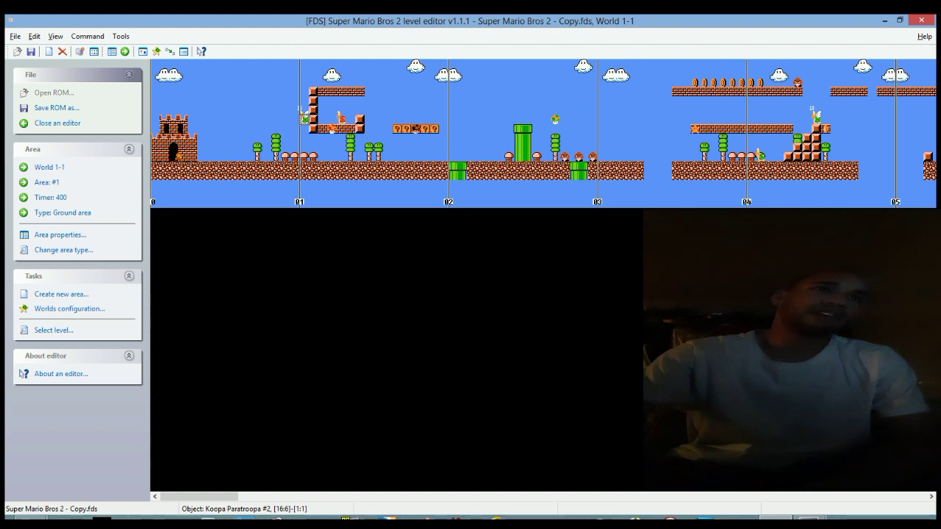
Step: Move the first Koopa Paratroopa from the page 01 line back onto the taller green tree near the castle
{"action": "mouse_move", "coordinate": [303, 118]}
{"action": "left_mouse_down"}
{"action": "mouse_move", "coordinate": [284, 134]}
{"action": "mouse_move", "coordinate": [220, 106]}
{"action": "mouse_move", "coordinate": [276, 125]}
{"action": "mouse_move", "coordinate": [368, 106]}
{"action": "mouse_move", "coordinate": [471, 115]}
{"action": "mouse_move", "coordinate": [461, 144]}
{"action": "mouse_move", "coordinate": [276, 136]}
{"action": "left_mouse_up"}
{"action": "mouse_move", "coordinate": [333, 128]}
{"action": "left_mouse_down"}
{"action": "mouse_move", "coordinate": [461, 139]}
{"action": "mouse_move", "coordinate": [462, 147]}
{"action": "mouse_move", "coordinate": [332, 129]}
{"action": "left_mouse_up"}
{"action": "mouse_move", "coordinate": [415, 129]}
{"action": "left_mouse_down"}
{"action": "mouse_move", "coordinate": [417, 111]}
{"action": "mouse_move", "coordinate": [537, 110]}
{"action": "mouse_move", "coordinate": [416, 128]}
{"action": "left_mouse_up"}
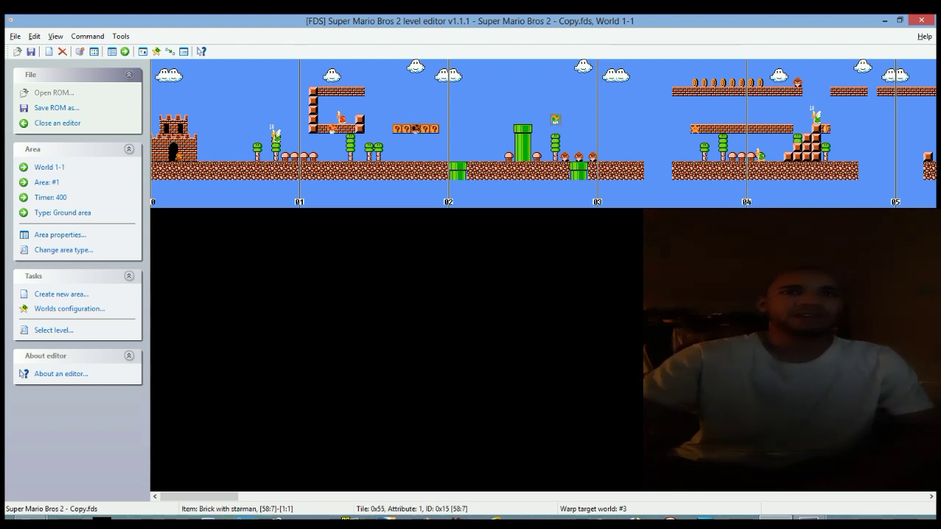
{"action": "left_click", "coordinate": [693, 82]}
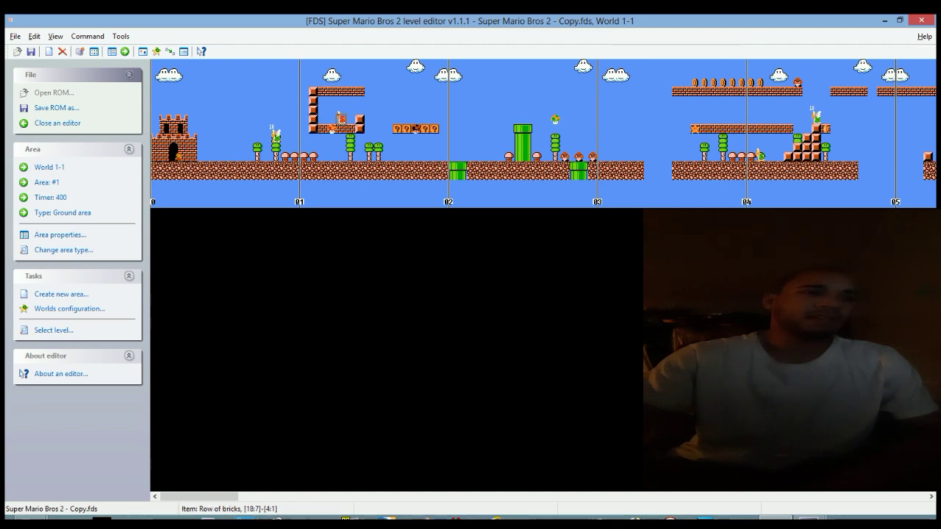
{"action": "mouse_move", "coordinate": [199, 497]}
{"action": "left_mouse_down"}
{"action": "mouse_move", "coordinate": [882, 497]}
{"action": "mouse_move", "coordinate": [200, 496]}
{"action": "left_mouse_up"}
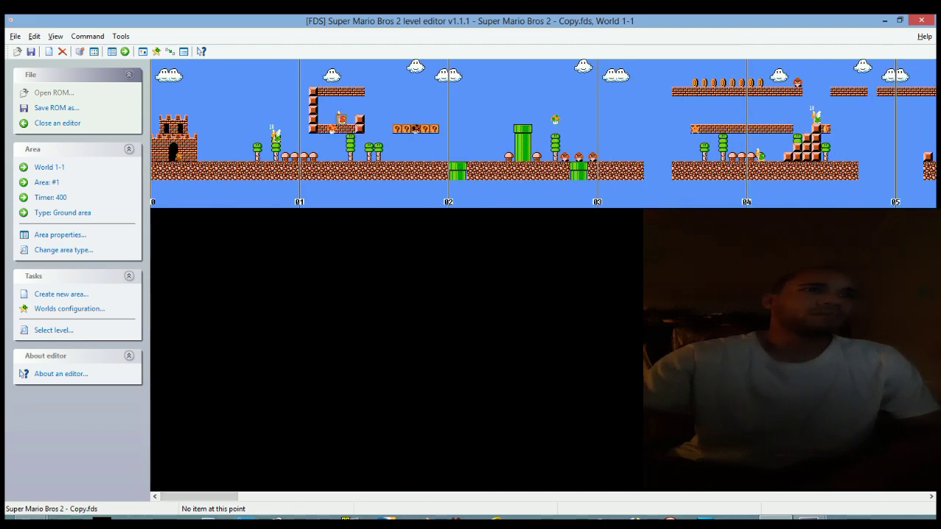
Step: Add a [?]-Block with Mushroom/Flower in the sky above the trees near the castle, at position 11:3
{"action": "right_click", "coordinate": [259, 89]}
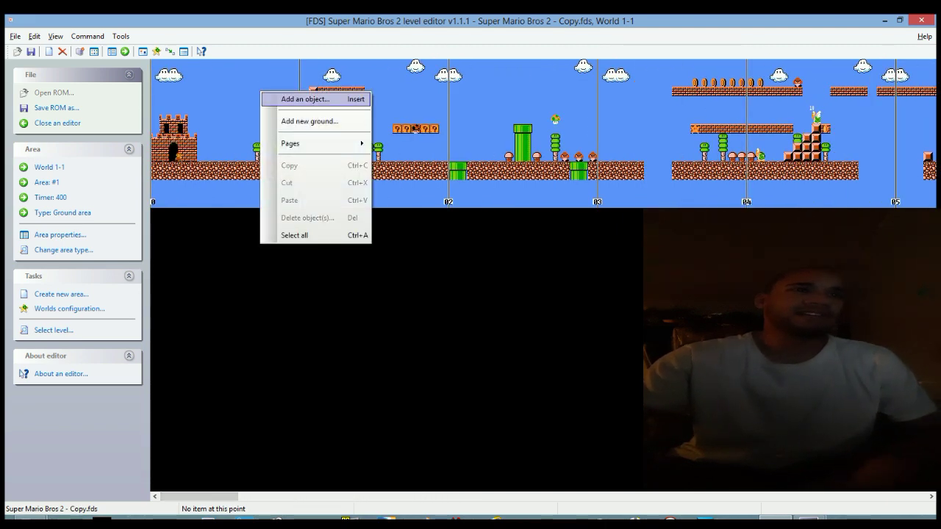
{"action": "left_click", "coordinate": [303, 98]}
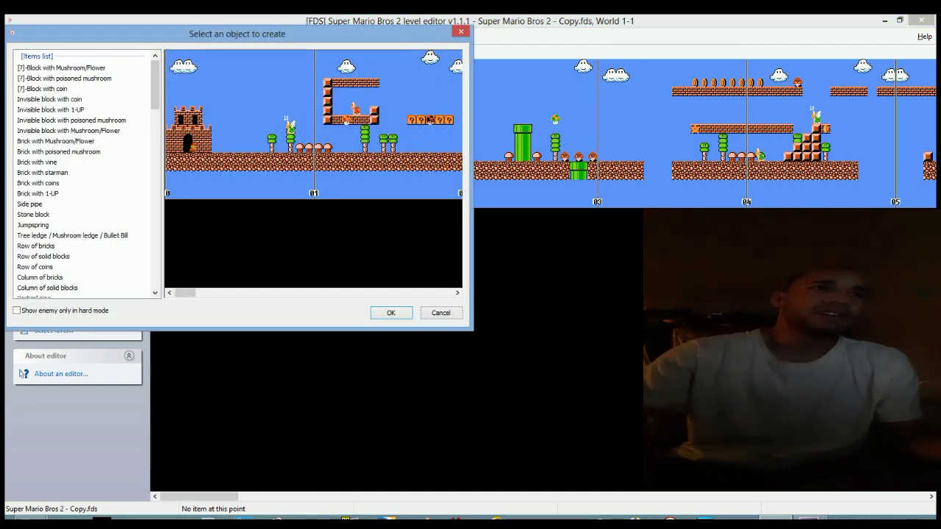
{"action": "left_click", "coordinate": [62, 67]}
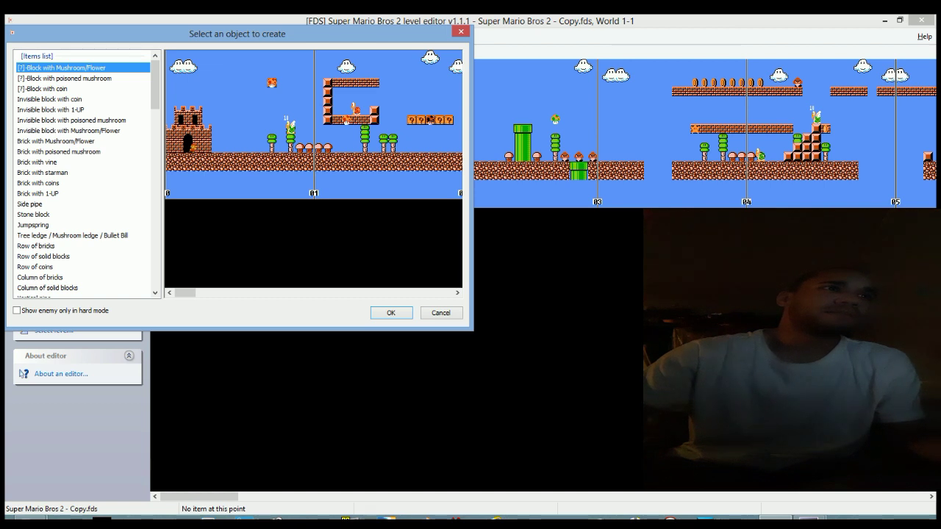
{"action": "key", "text": "Down"}
{"action": "key", "text": "Down"}
{"action": "key", "text": "Down"}
{"action": "key", "text": "Down"}
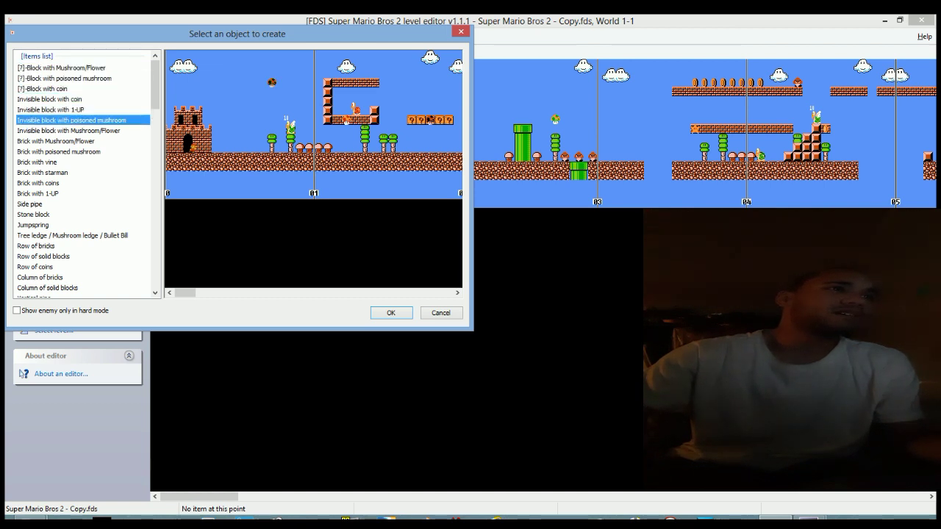
{"action": "left_click", "coordinate": [83, 152]}
{"action": "scroll", "coordinate": [85, 172], "scroll_direction": "down", "scroll_amount": 4}
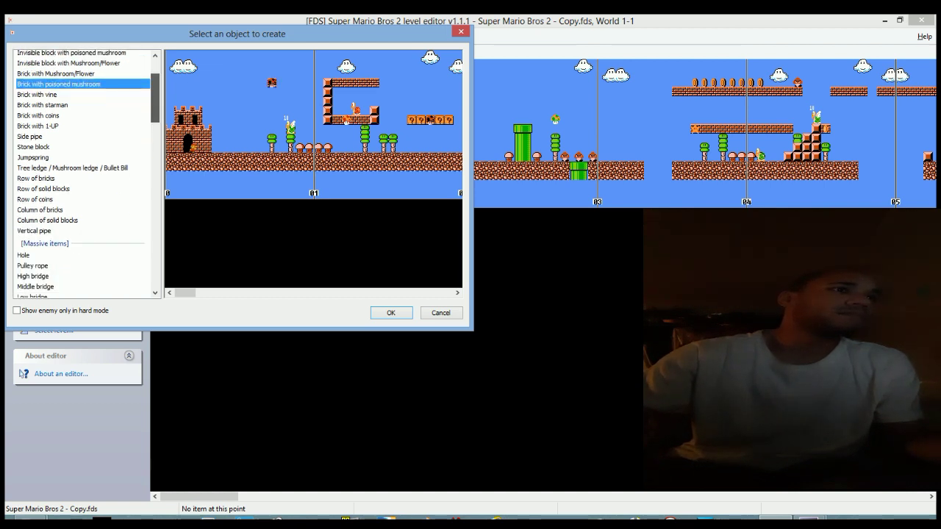
{"action": "left_click", "coordinate": [83, 139]}
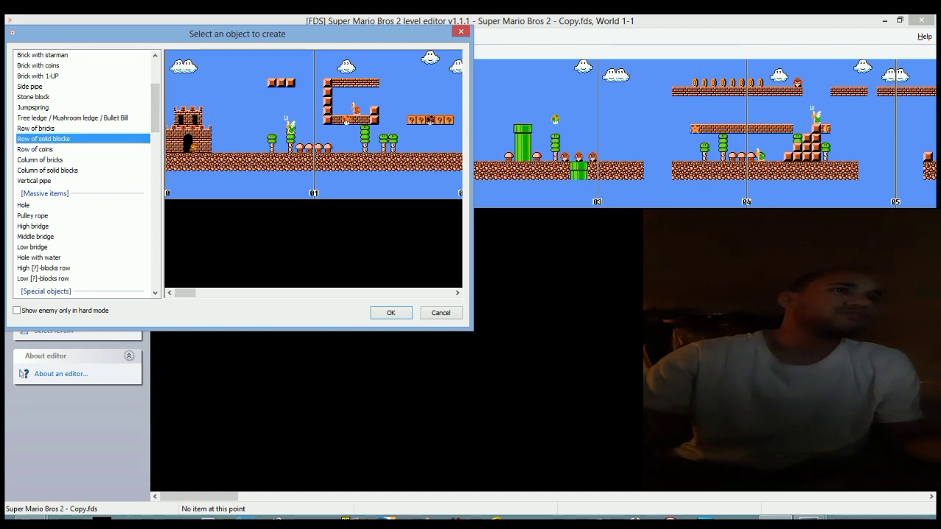
{"action": "scroll", "coordinate": [82, 139], "scroll_direction": "up", "scroll_amount": 4}
{"action": "left_click", "coordinate": [77, 67]}
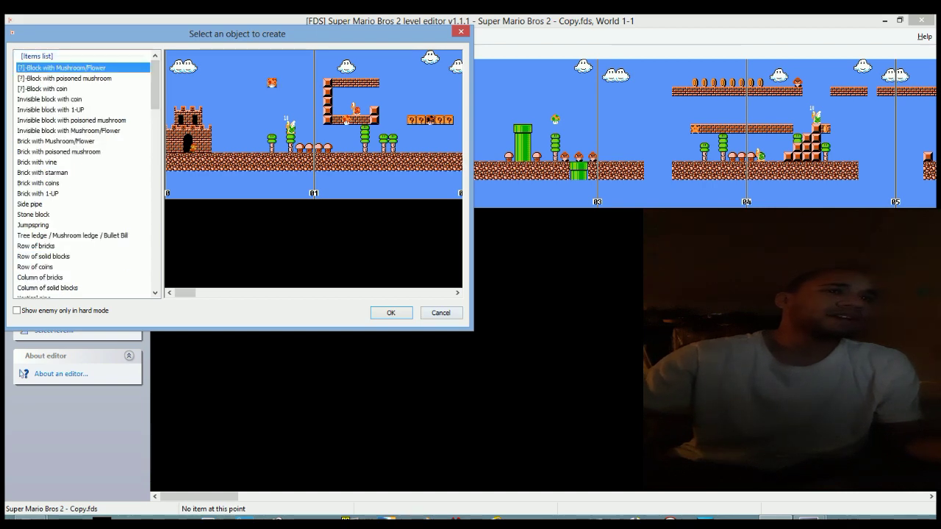
{"action": "left_click", "coordinate": [391, 313]}
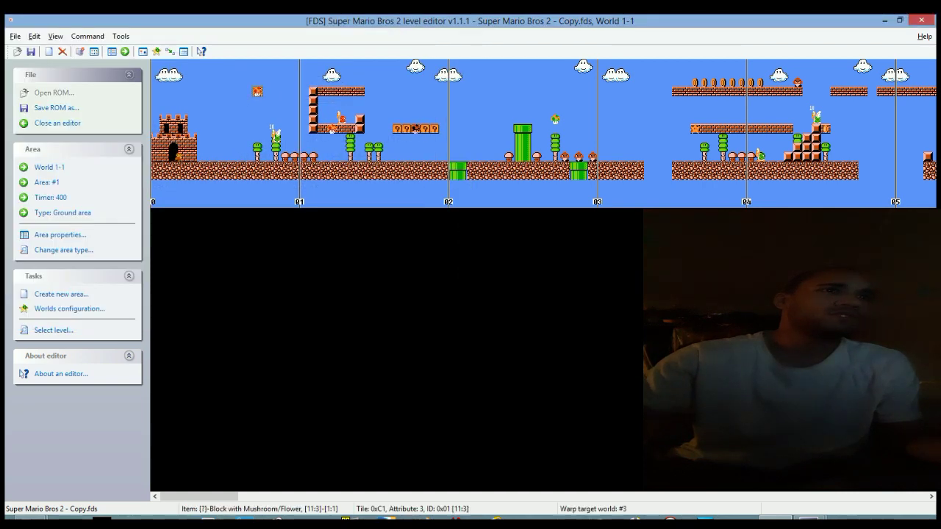
Step: Duplicate the new [?]-Block with Mushroom/Flower and move the copy to position 14:5, above the Koopa Paratroopa
{"action": "right_click", "coordinate": [257, 91]}
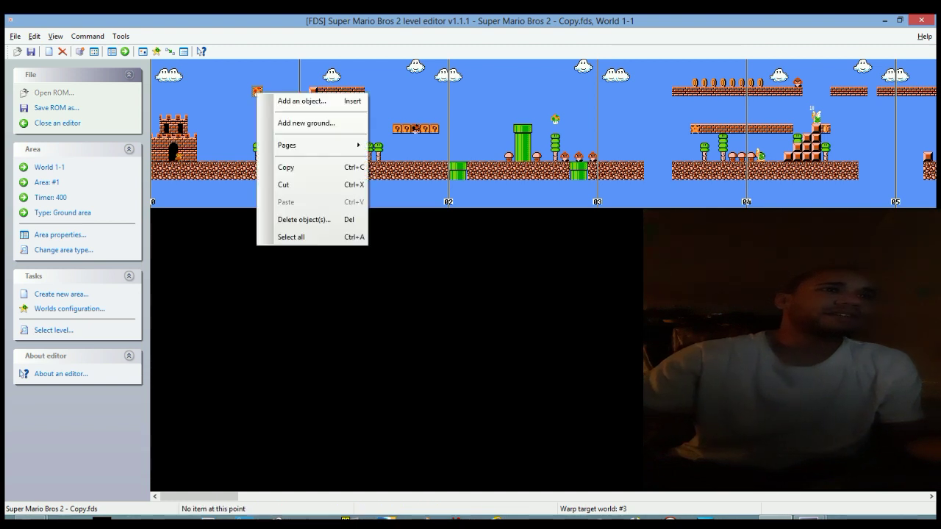
{"action": "left_click", "coordinate": [286, 167]}
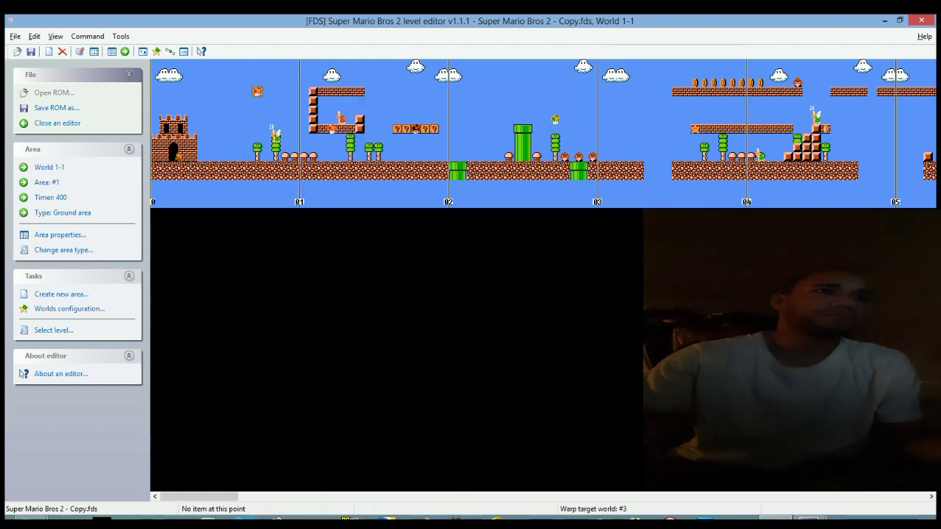
{"action": "right_click", "coordinate": [221, 79]}
{"action": "left_click", "coordinate": [242, 189]}
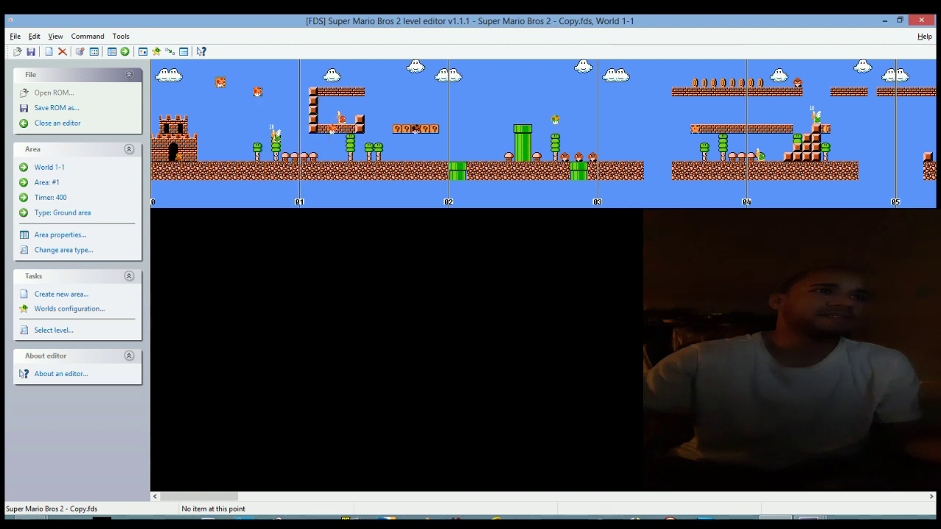
{"action": "left_click_drag", "start_coordinate": [248, 119], "coordinate": [285, 110]}
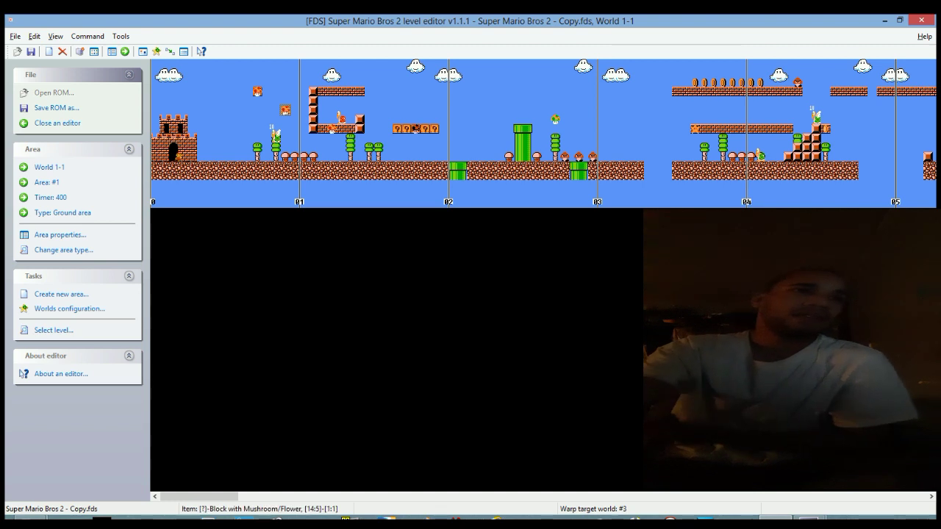
Step: Delete the copied [?]-Block with Mushroom/Flower at position 14:5
{"action": "right_click", "coordinate": [286, 110]}
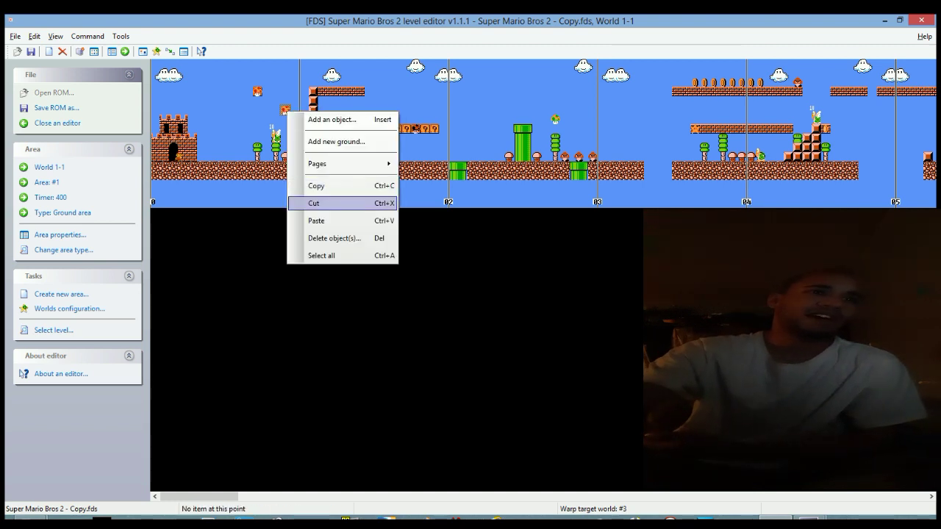
{"action": "left_click", "coordinate": [330, 238]}
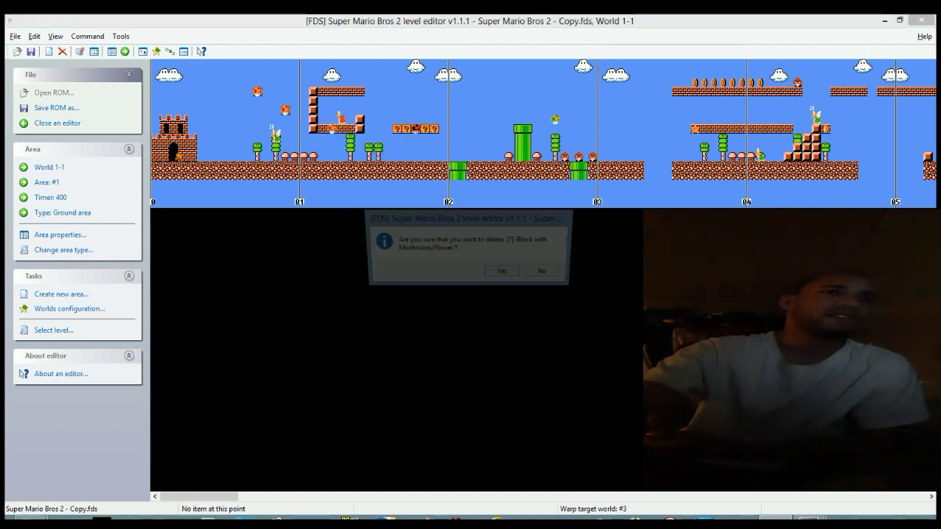
{"action": "left_click", "coordinate": [502, 272]}
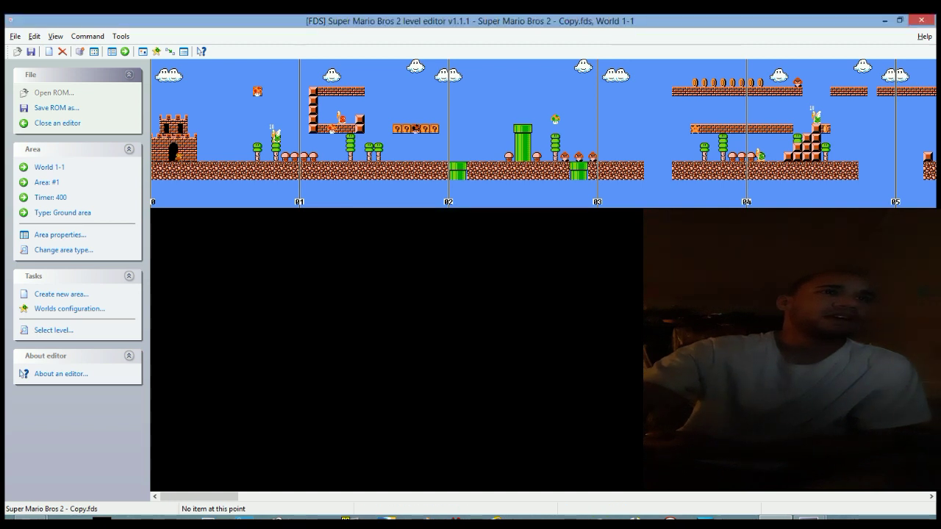
Step: Select all objects in World 1-1 and copy them
{"action": "right_click", "coordinate": [274, 111]}
{"action": "left_click", "coordinate": [304, 255]}
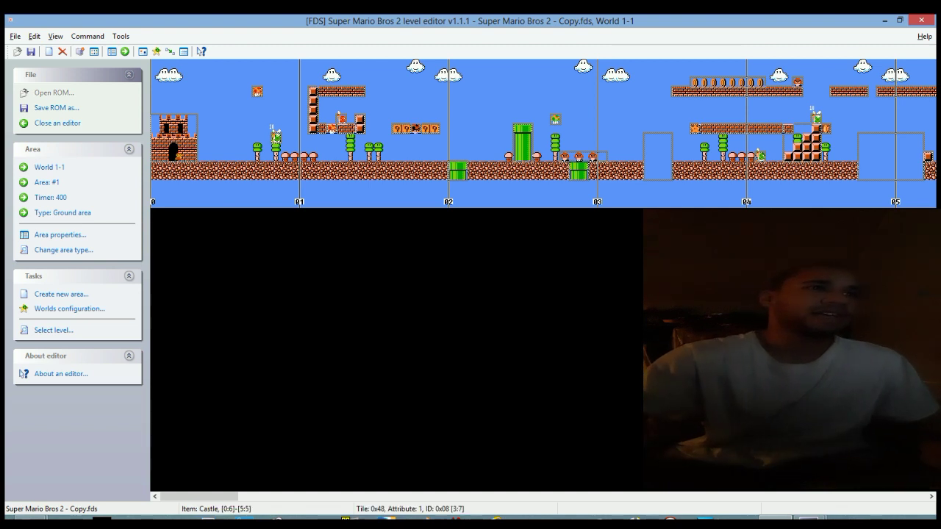
{"action": "right_click", "coordinate": [181, 128]}
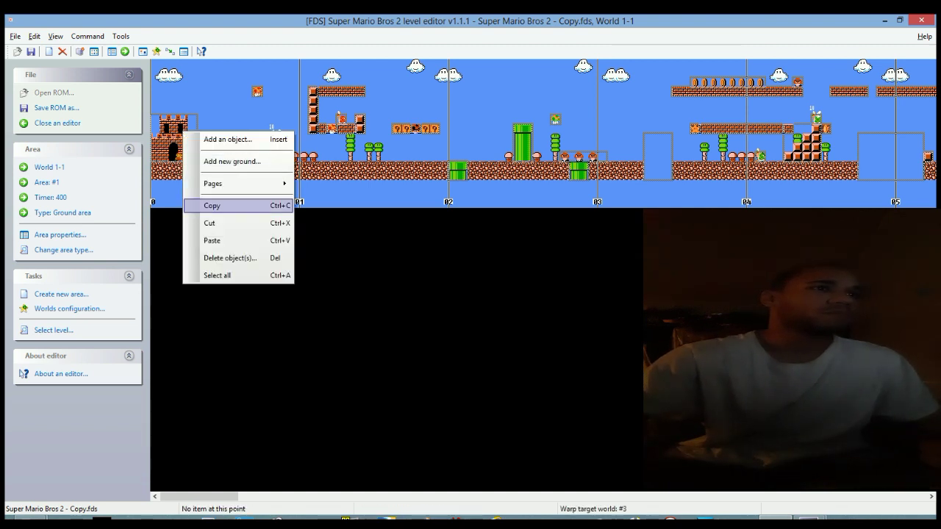
{"action": "left_click", "coordinate": [214, 205]}
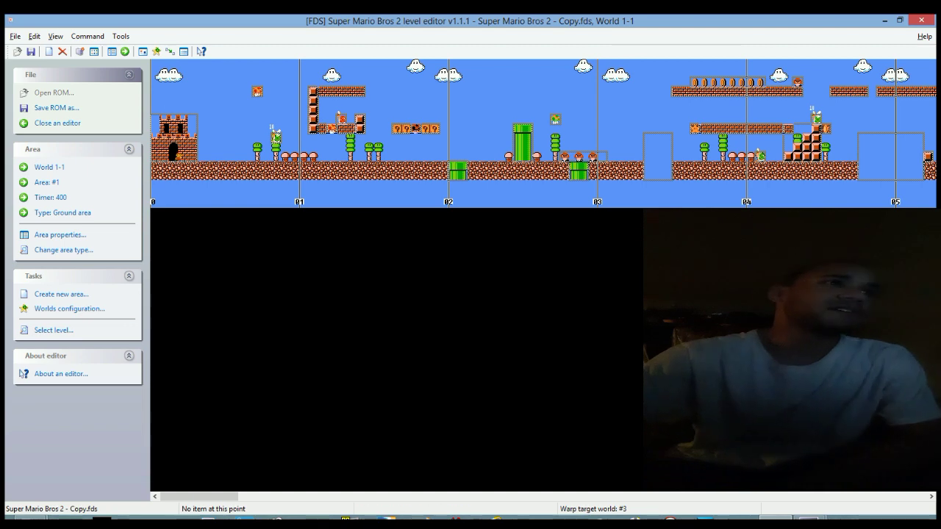
Step: Open the specifications for creating a new area and move the dialog clear of the command bar
{"action": "left_click", "coordinate": [35, 36]}
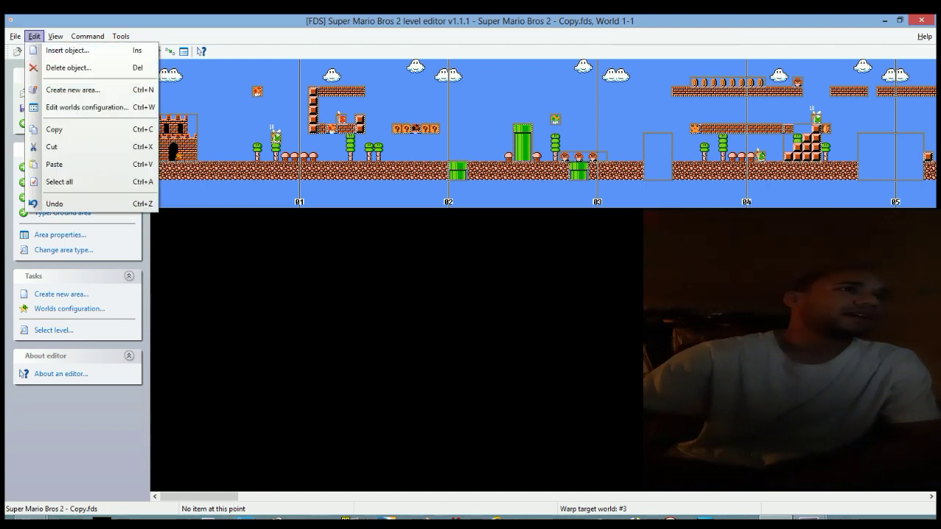
{"action": "left_click", "coordinate": [35, 36]}
{"action": "left_click", "coordinate": [34, 36]}
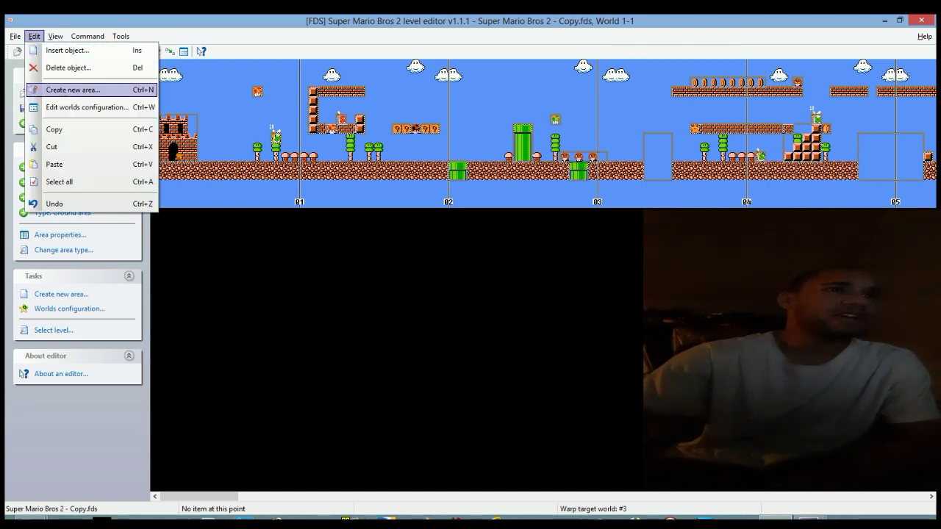
{"action": "left_click", "coordinate": [72, 90]}
{"action": "left_click_drag", "start_coordinate": [93, 34], "coordinate": [304, 93]}
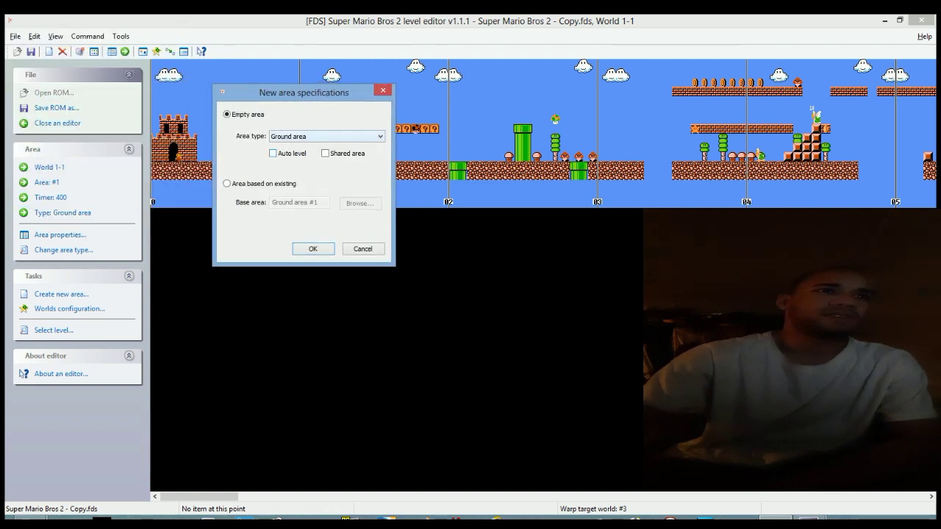
Step: Try the Auto level and Shared area options for an empty ground area
{"action": "left_click", "coordinate": [379, 137]}
{"action": "left_click", "coordinate": [379, 137]}
{"action": "left_click", "coordinate": [273, 154]}
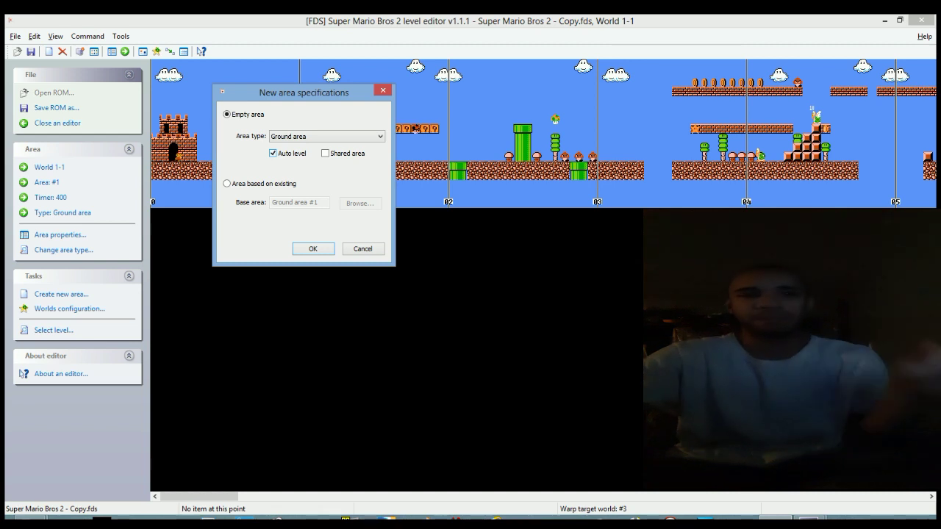
{"action": "left_click", "coordinate": [274, 154]}
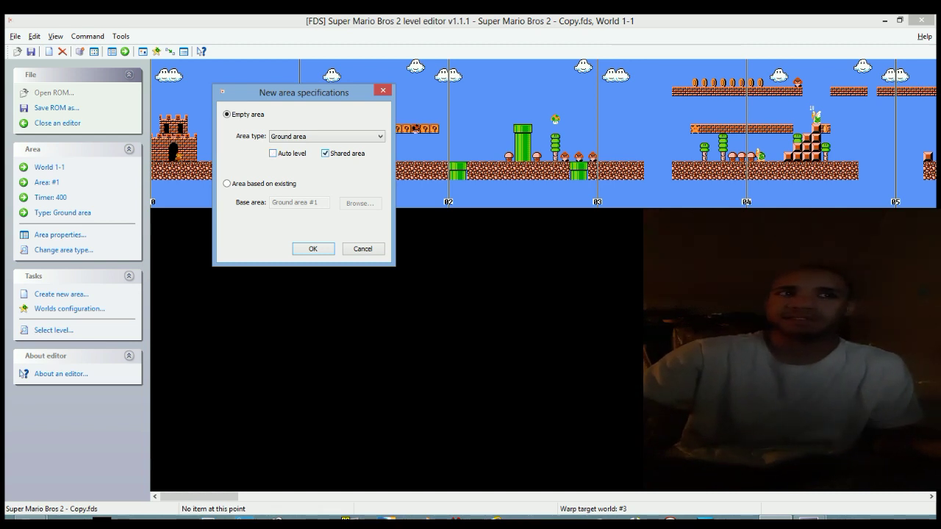
Step: Set the new empty area's type to Water area, with Auto level and Shared area off
{"action": "left_click", "coordinate": [327, 136]}
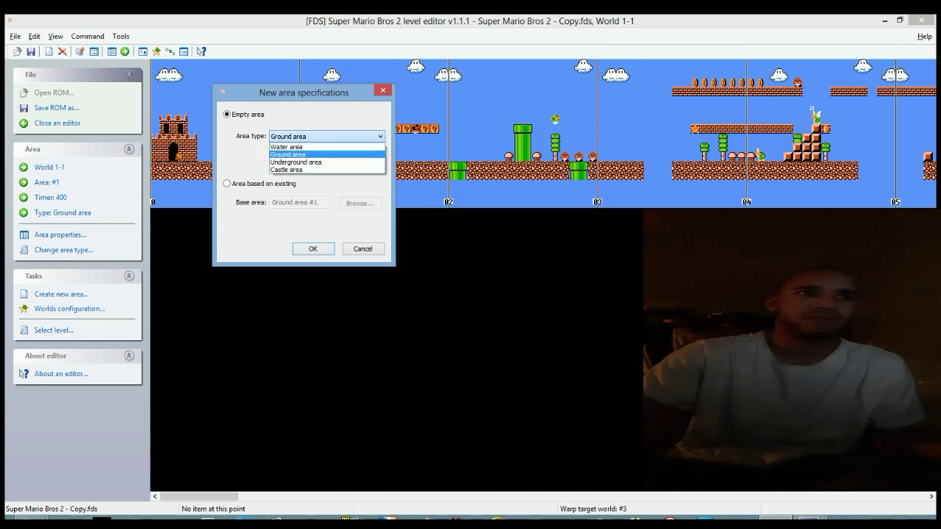
{"action": "key", "text": "Up"}
{"action": "key", "text": "Up"}
{"action": "key", "text": "Up"}
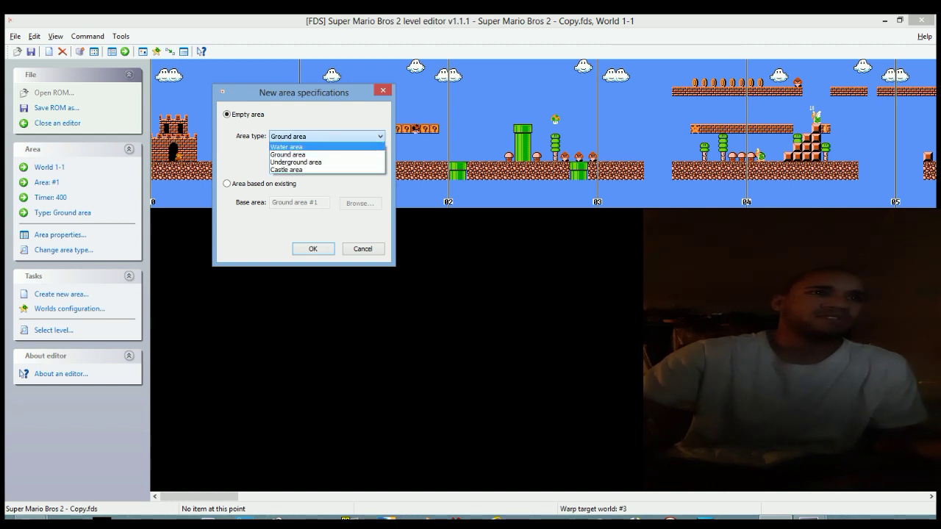
{"action": "key", "text": "Return"}
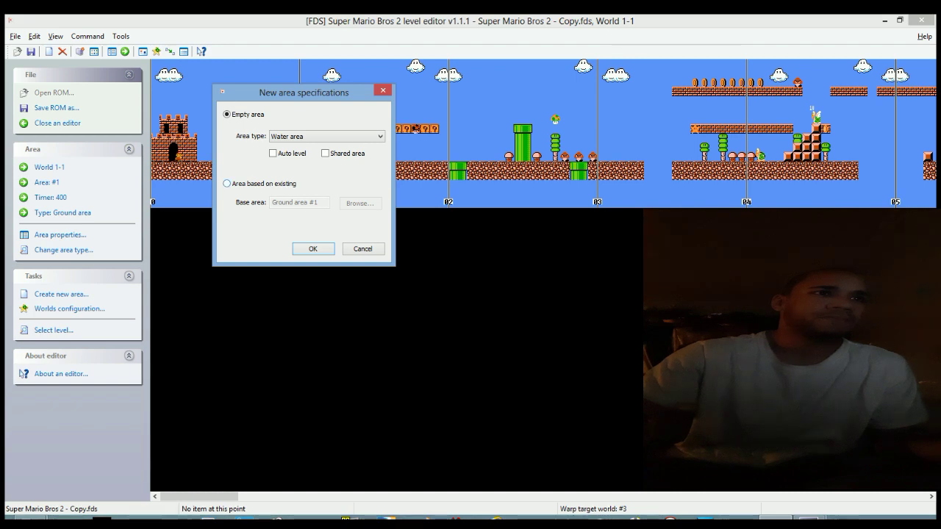
Step: Try basing the new area on existing Ground area #1, and switch back to an empty area
{"action": "left_click", "coordinate": [227, 184]}
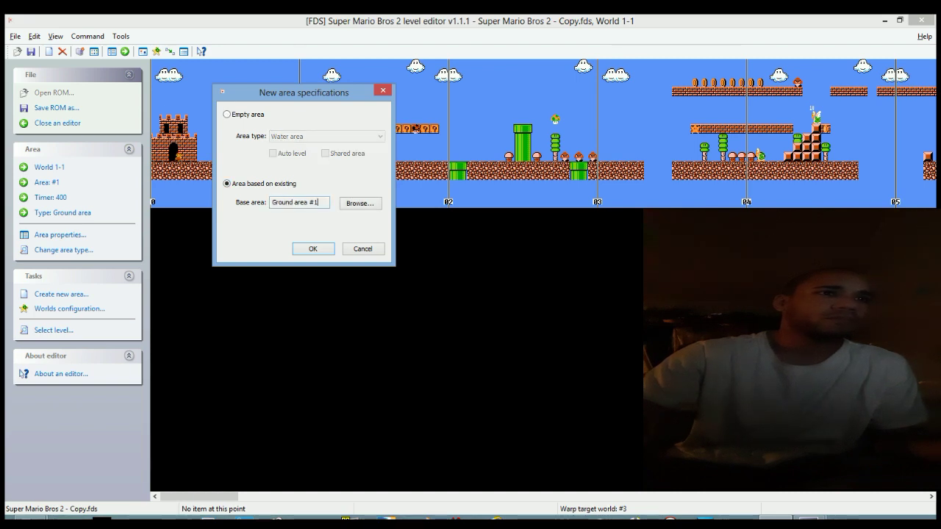
{"action": "left_click", "coordinate": [360, 204]}
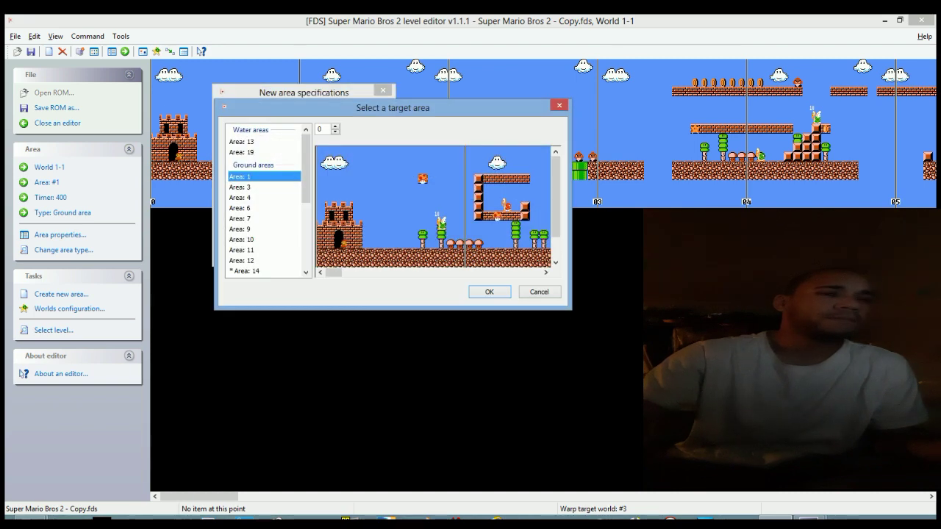
{"action": "key", "text": "Return"}
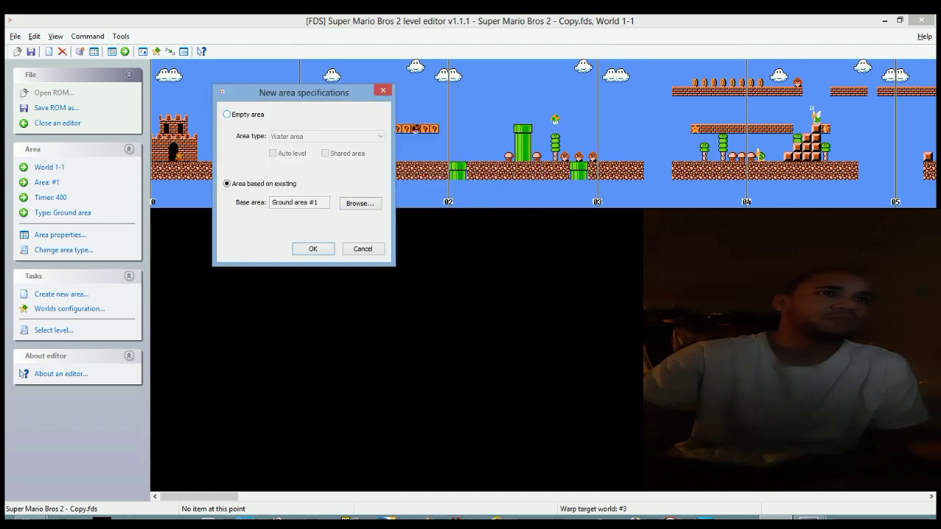
{"action": "left_click", "coordinate": [228, 114]}
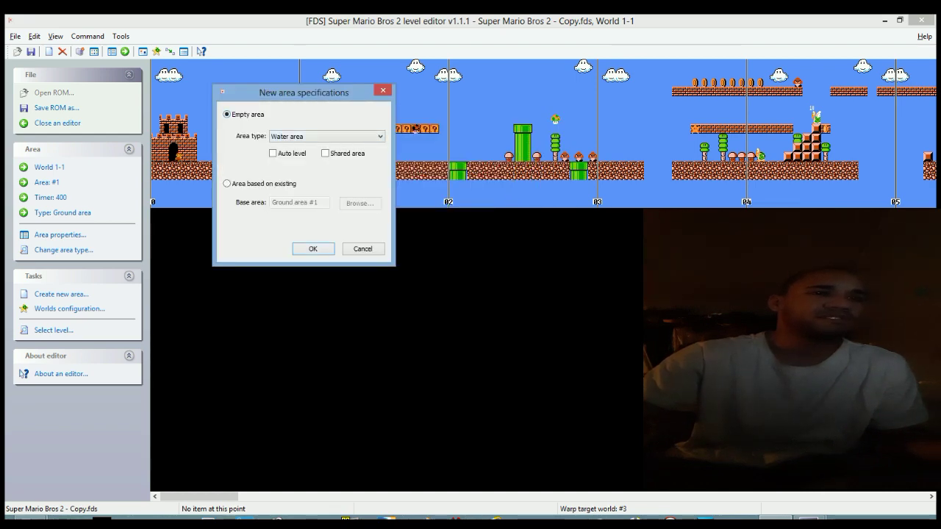
Step: Create the empty water area, paste the copied level objects into it and clear the selection
{"action": "key", "text": "Return"}
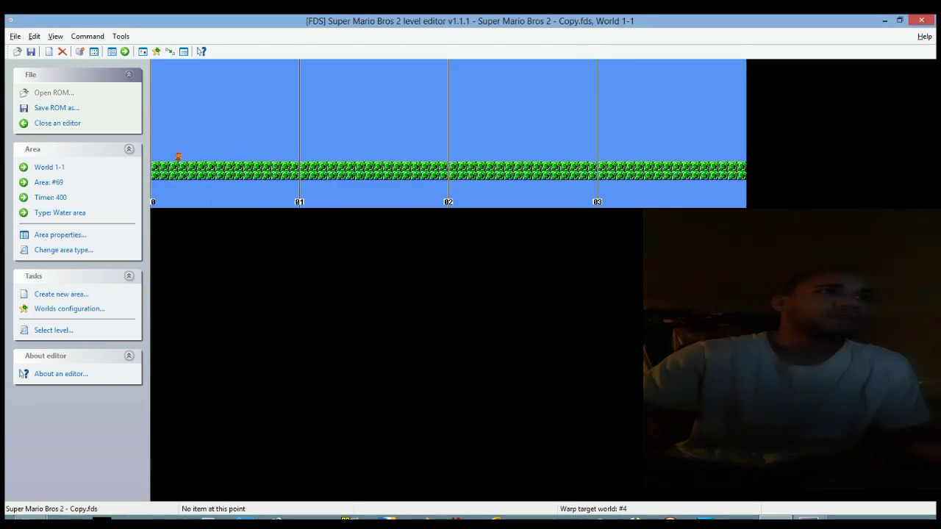
{"action": "left_click", "coordinate": [34, 36]}
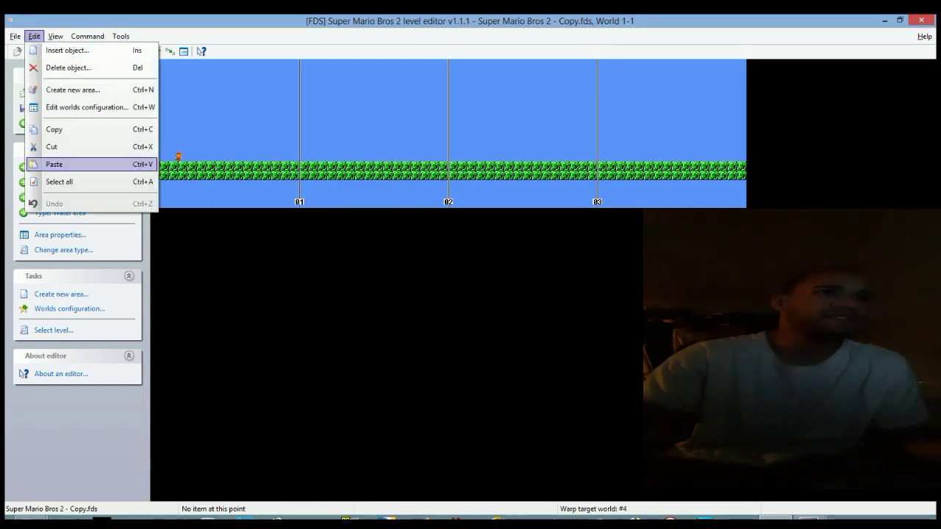
{"action": "left_click", "coordinate": [51, 163]}
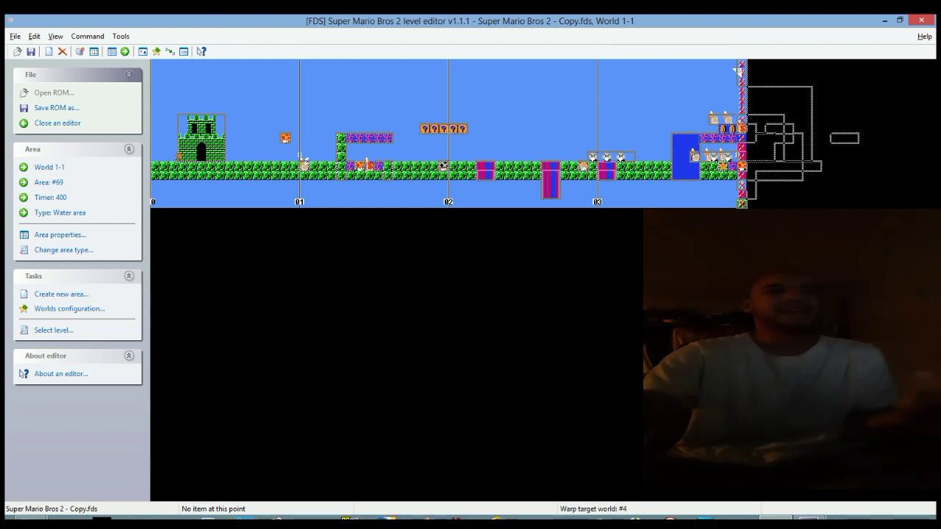
{"action": "key", "text": "Escape"}
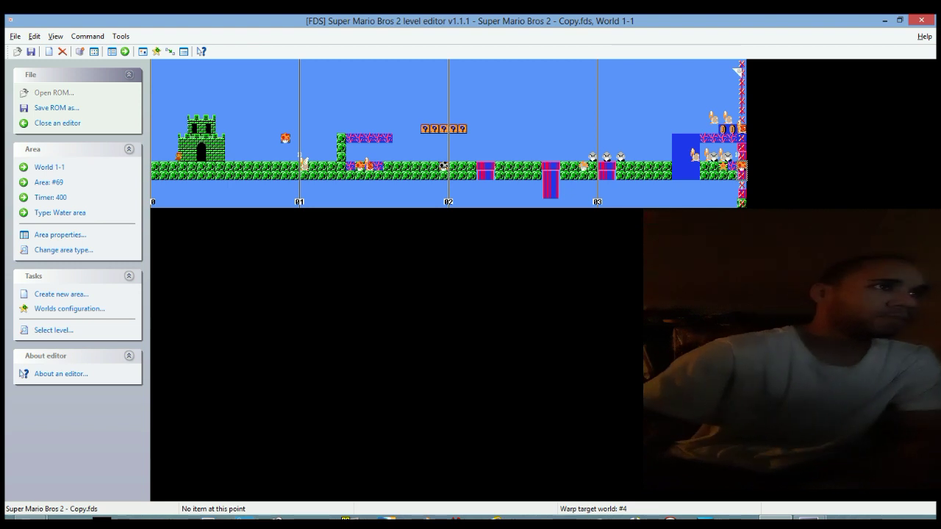
Step: Switch to editing Level #1 of World #1
{"action": "left_click", "coordinate": [34, 36]}
{"action": "mouse_move", "coordinate": [55, 36]}
{"action": "key", "text": "Return"}
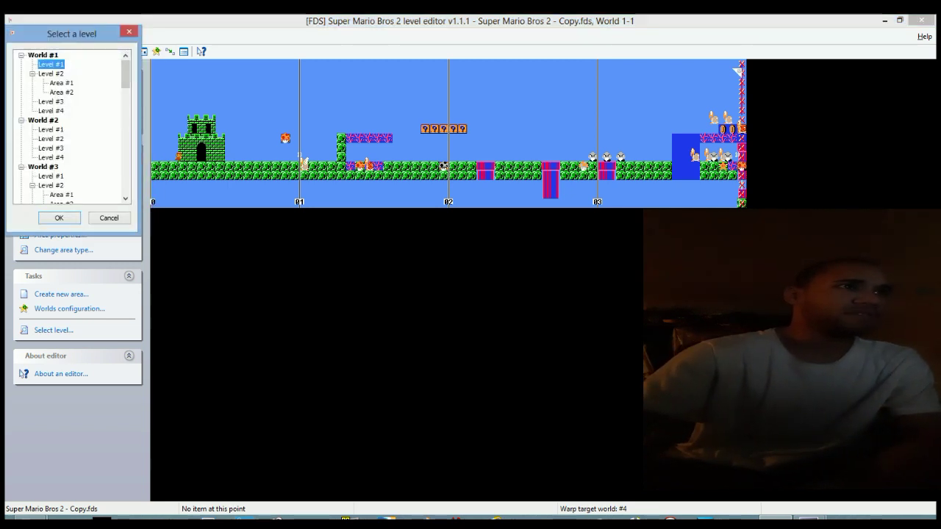
{"action": "left_click", "coordinate": [59, 217]}
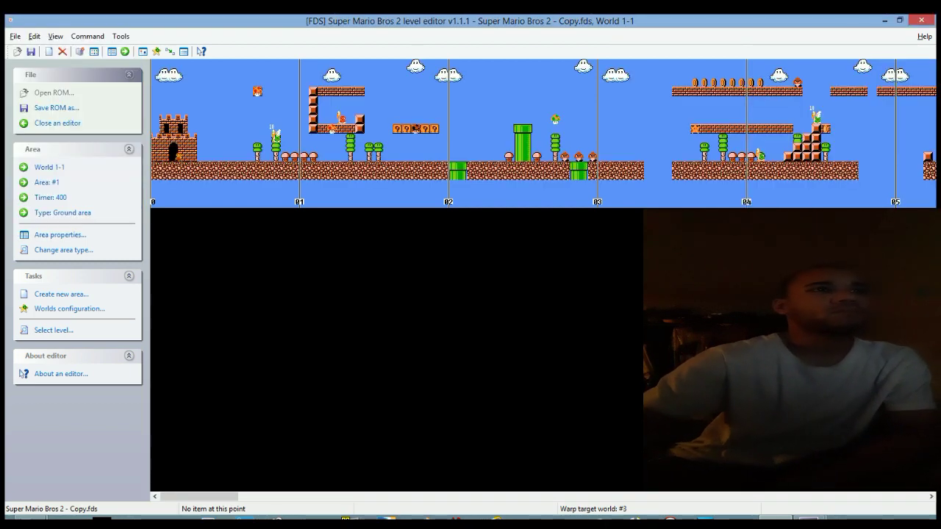
Step: Insert a page at the start of World 1-1 and remove that page again
{"action": "right_click", "coordinate": [256, 91]}
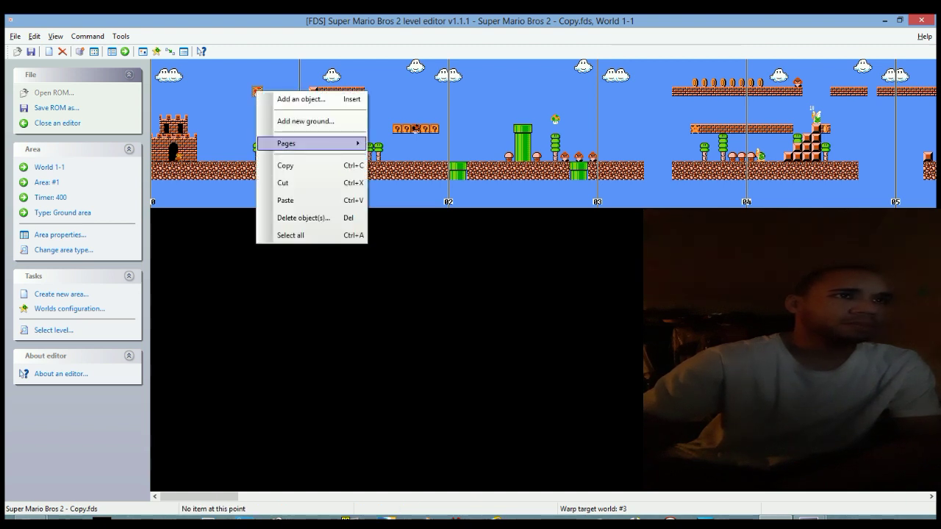
{"action": "mouse_move", "coordinate": [309, 143]}
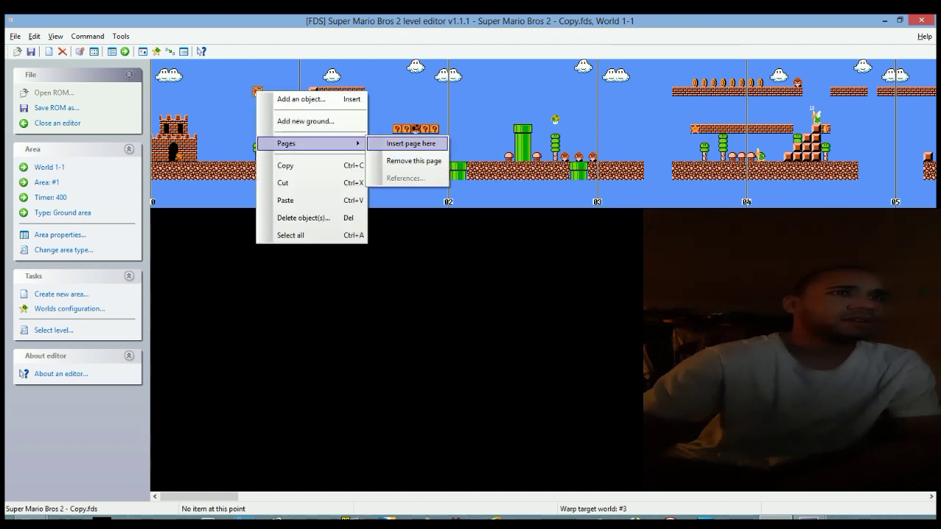
{"action": "left_click", "coordinate": [411, 143]}
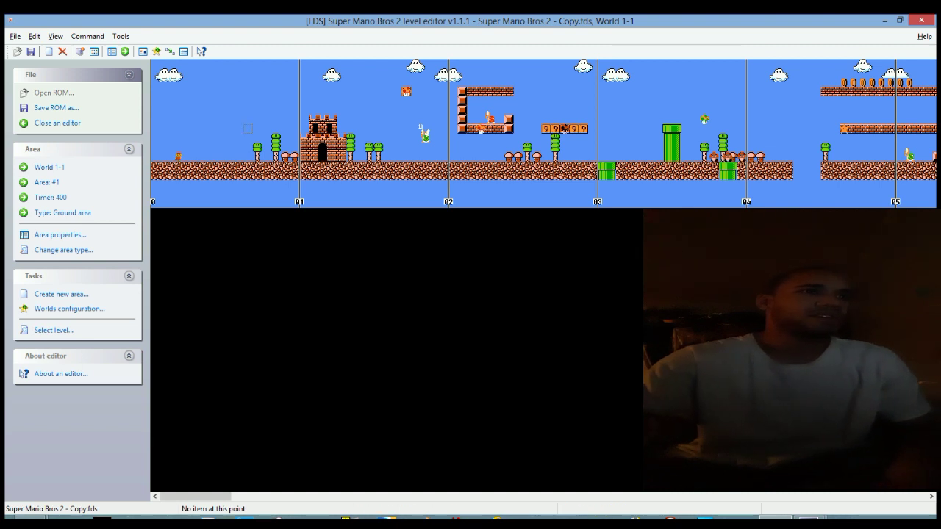
{"action": "right_click", "coordinate": [246, 128]}
{"action": "mouse_move", "coordinate": [294, 180]}
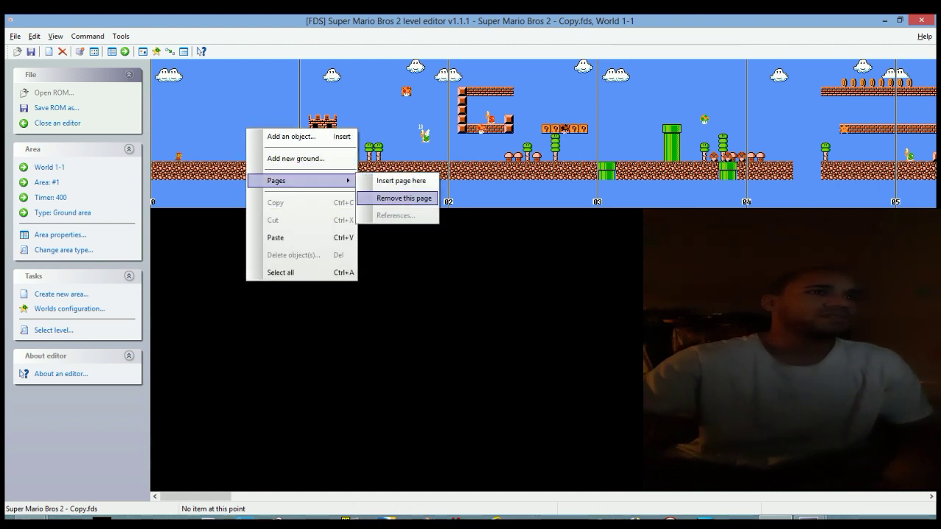
{"action": "left_click", "coordinate": [403, 198]}
{"action": "key", "text": "Return"}
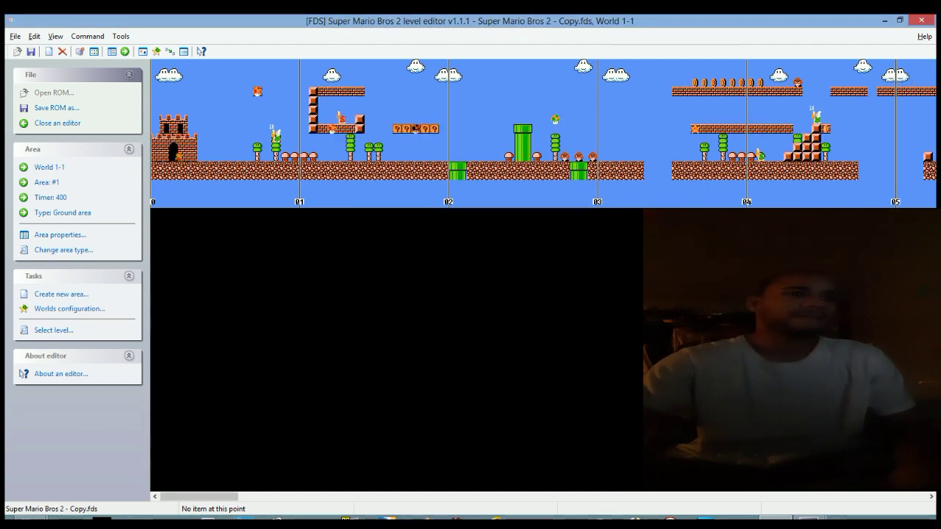
Step: Select all objects in World 1-1 and copy them
{"action": "left_click_drag", "start_coordinate": [199, 497], "coordinate": [243, 496]}
{"action": "scroll", "coordinate": [543, 134], "scroll_direction": "left", "scroll_amount": 2}
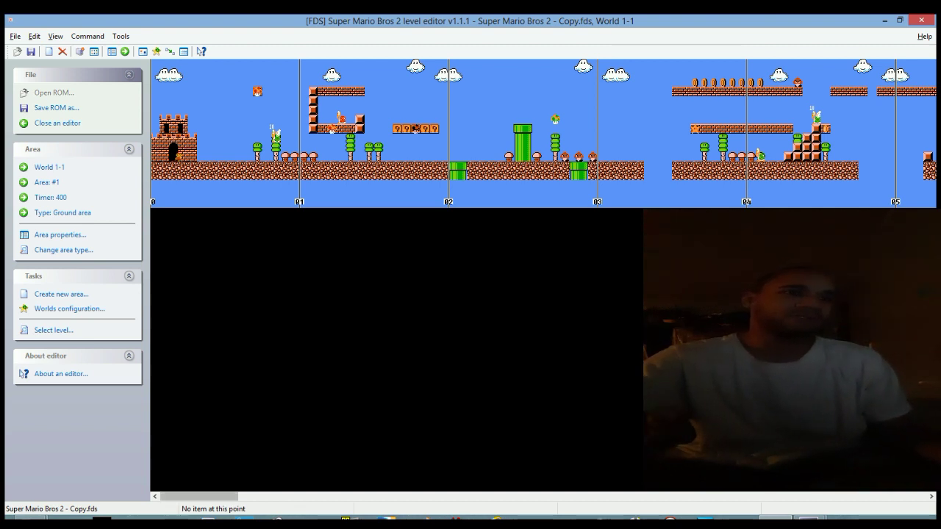
{"action": "mouse_move", "coordinate": [200, 497]}
{"action": "left_mouse_down"}
{"action": "mouse_move", "coordinate": [886, 497]}
{"action": "mouse_move", "coordinate": [199, 497]}
{"action": "left_mouse_up"}
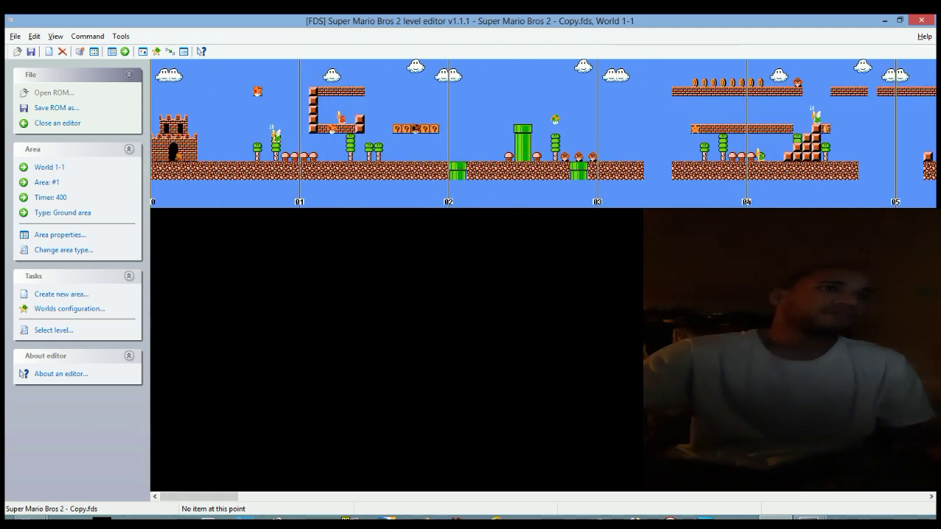
{"action": "right_click", "coordinate": [214, 98]}
{"action": "left_click", "coordinate": [250, 243]}
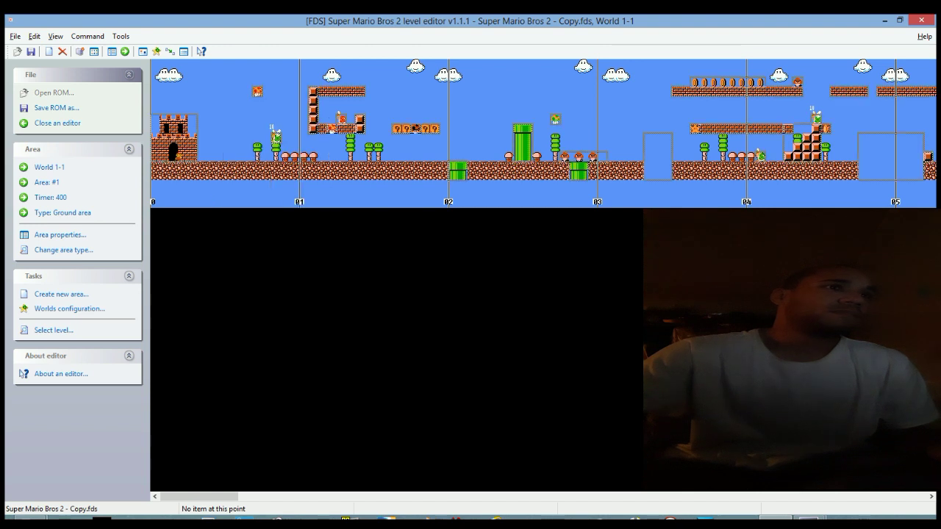
{"action": "right_click", "coordinate": [181, 120]}
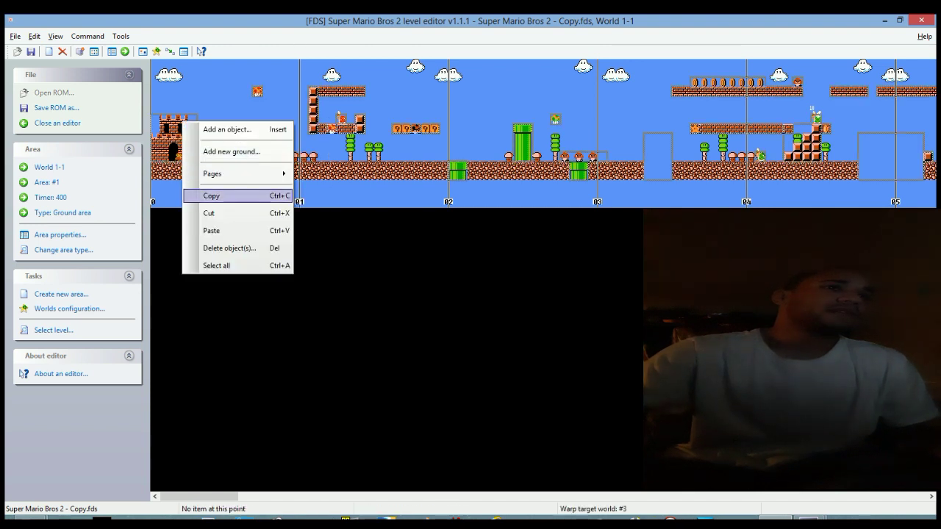
{"action": "left_click", "coordinate": [211, 195]}
{"action": "left_click", "coordinate": [34, 36]}
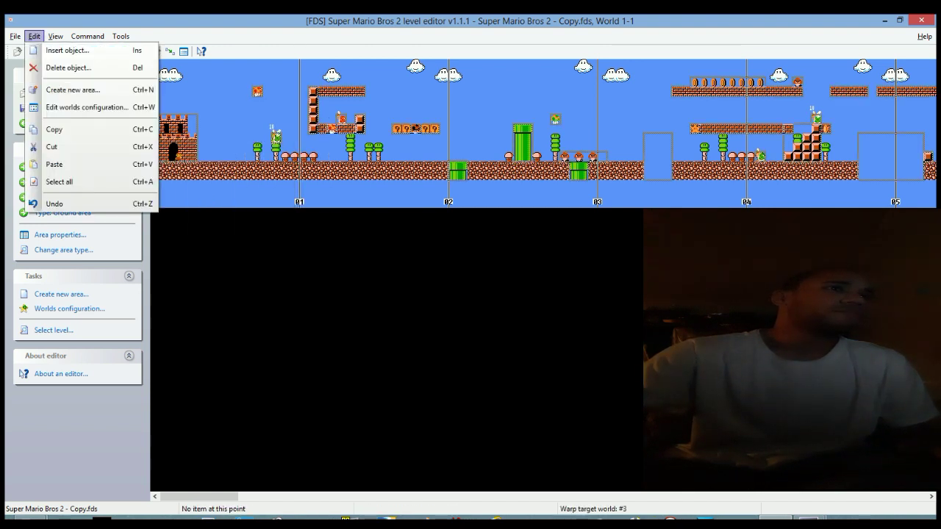
{"action": "key", "text": "Left"}
{"action": "key", "text": "Right"}
{"action": "key", "text": "Right"}
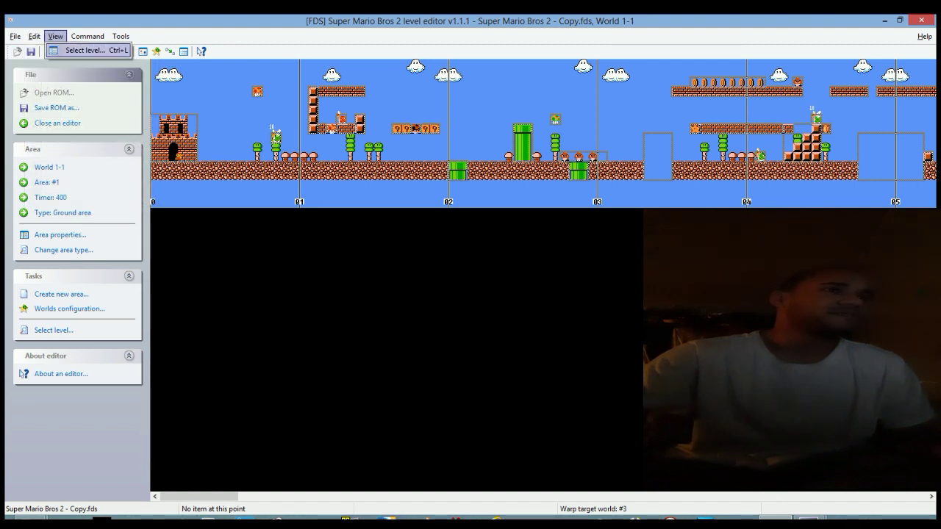
{"action": "key", "text": "Return"}
{"action": "key", "text": "Left"}
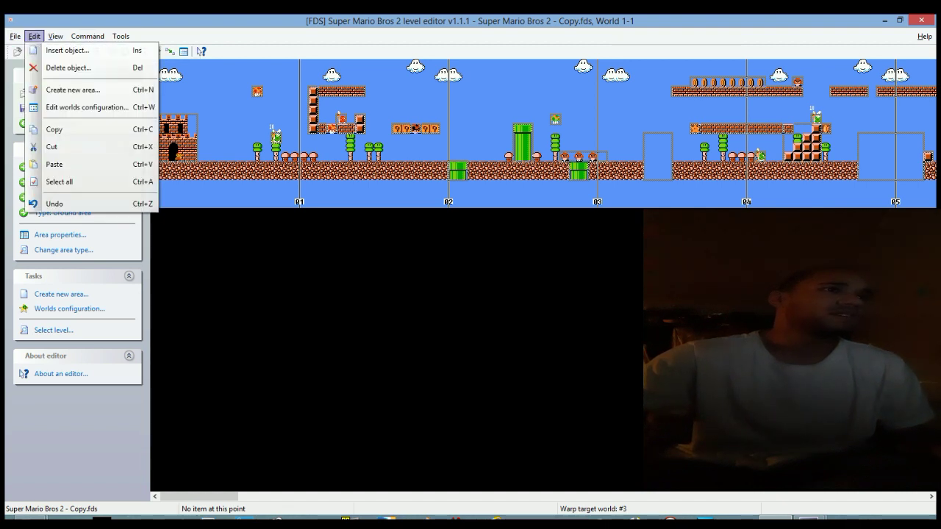
{"action": "key", "text": "Down"}
{"action": "key", "text": "Down"}
{"action": "key", "text": "Down"}
{"action": "key", "text": "Return"}
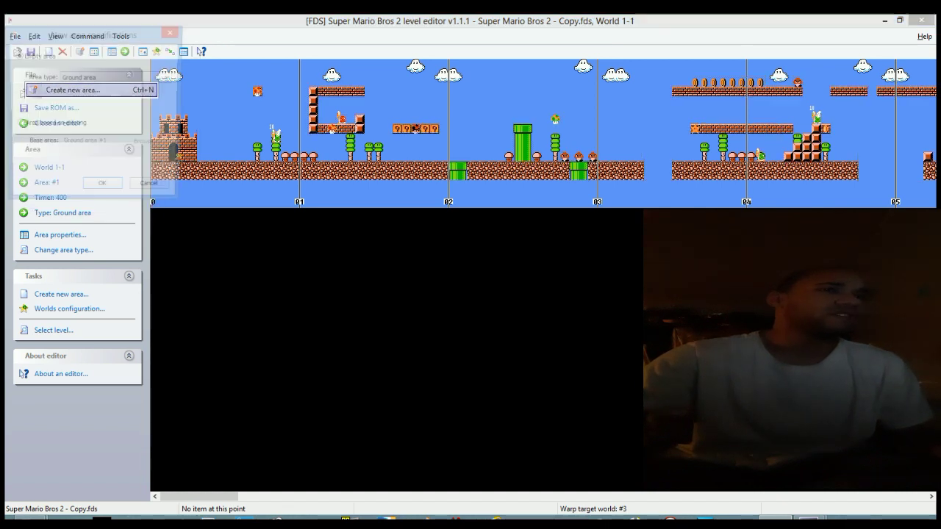
{"action": "left_click", "coordinate": [169, 78]}
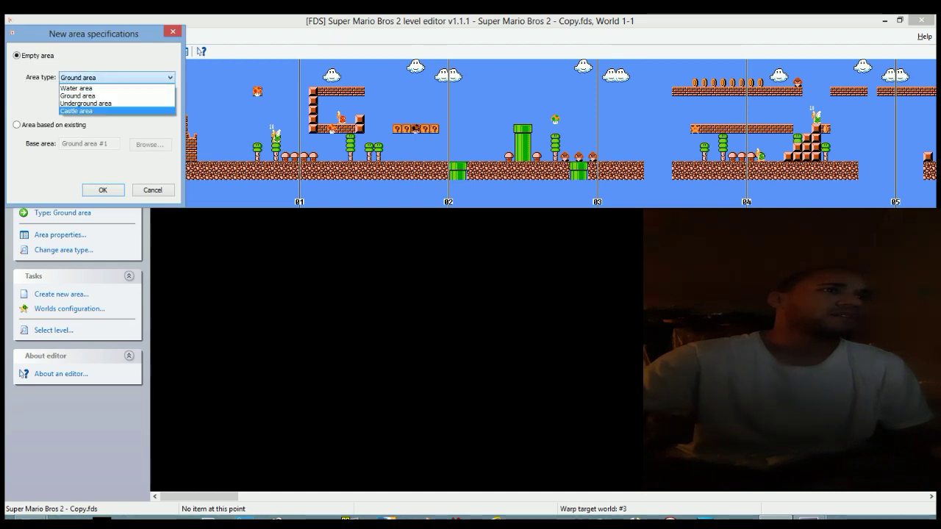
{"action": "left_click", "coordinate": [170, 78]}
{"action": "key", "text": "Escape"}
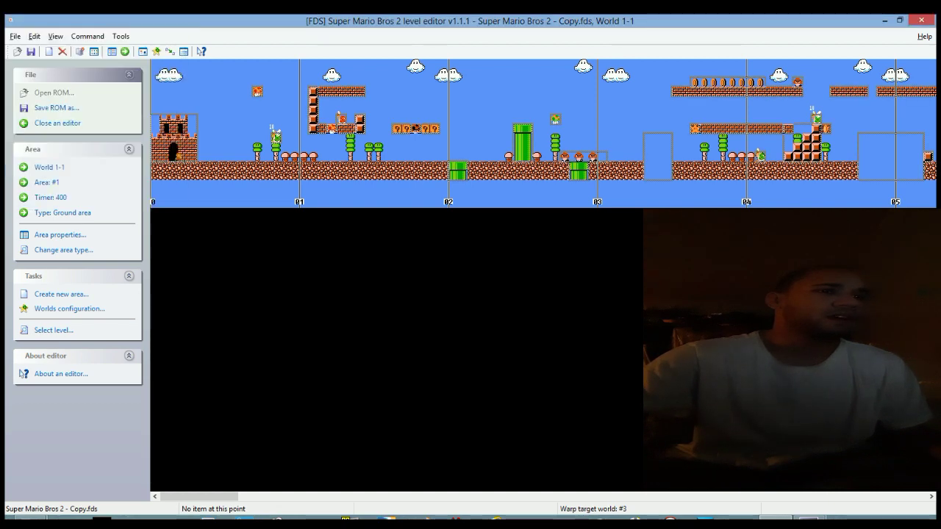
Step: Create a new empty area with its type set to Underground area
{"action": "mouse_move", "coordinate": [199, 496]}
{"action": "left_mouse_down"}
{"action": "mouse_move", "coordinate": [888, 497]}
{"action": "mouse_move", "coordinate": [199, 497]}
{"action": "left_mouse_up"}
{"action": "left_click", "coordinate": [15, 36]}
{"action": "mouse_move", "coordinate": [34, 36]}
{"action": "key", "text": "Down"}
{"action": "key", "text": "Up"}
{"action": "key", "text": "Return"}
{"action": "left_click", "coordinate": [117, 78]}
{"action": "left_click", "coordinate": [95, 103]}
{"action": "key", "text": "Return"}
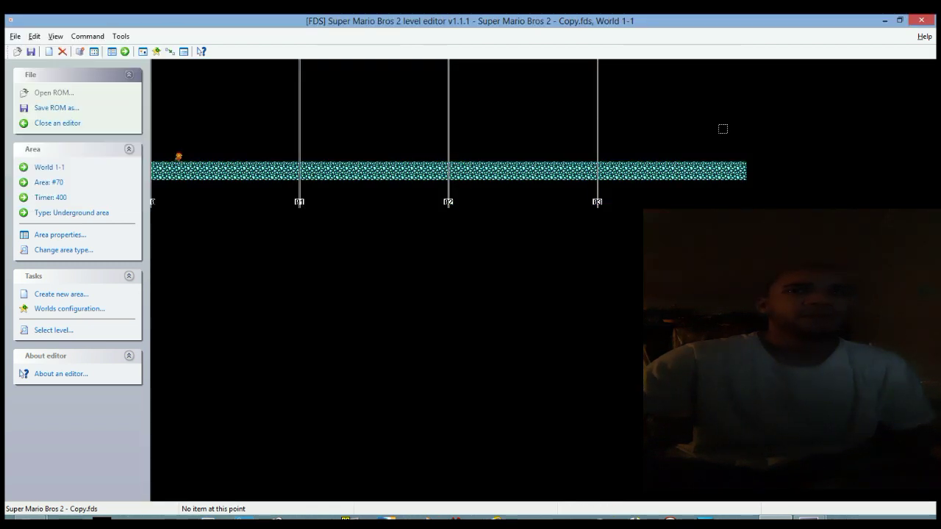
Step: Insert three pages at the end of the underground area to extend it to seven pages
{"action": "right_click", "coordinate": [737, 128]}
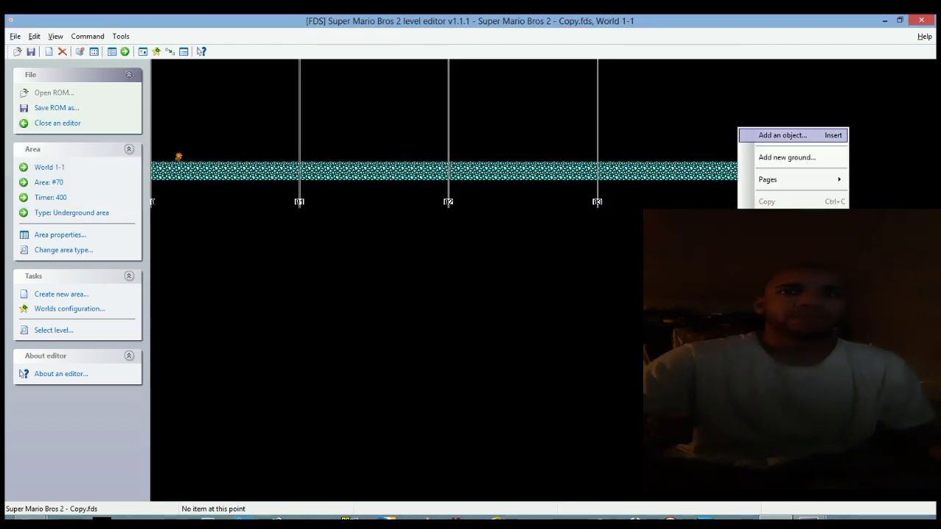
{"action": "mouse_move", "coordinate": [792, 180]}
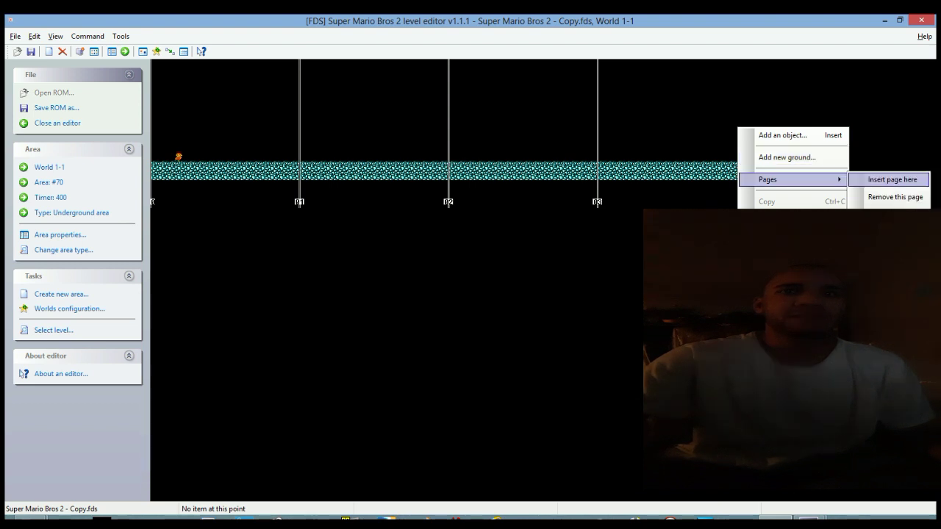
{"action": "left_click", "coordinate": [892, 179]}
{"action": "right_click", "coordinate": [803, 132]}
{"action": "mouse_move", "coordinate": [834, 183]}
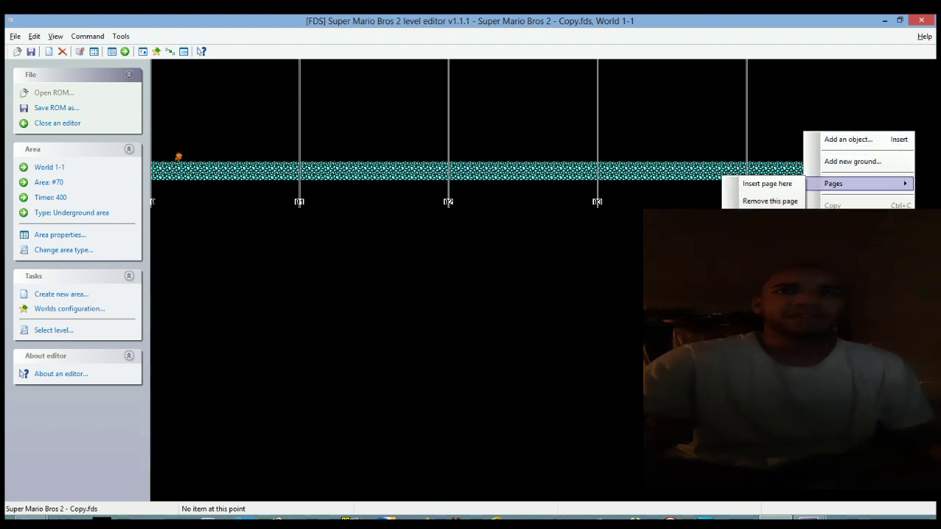
{"action": "left_click", "coordinate": [764, 183]}
{"action": "right_click", "coordinate": [807, 141]}
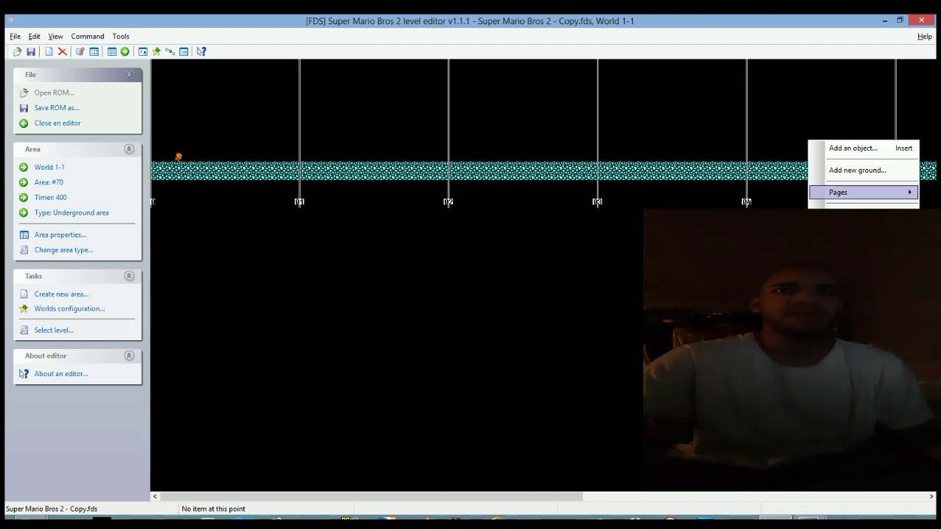
{"action": "left_click", "coordinate": [764, 192]}
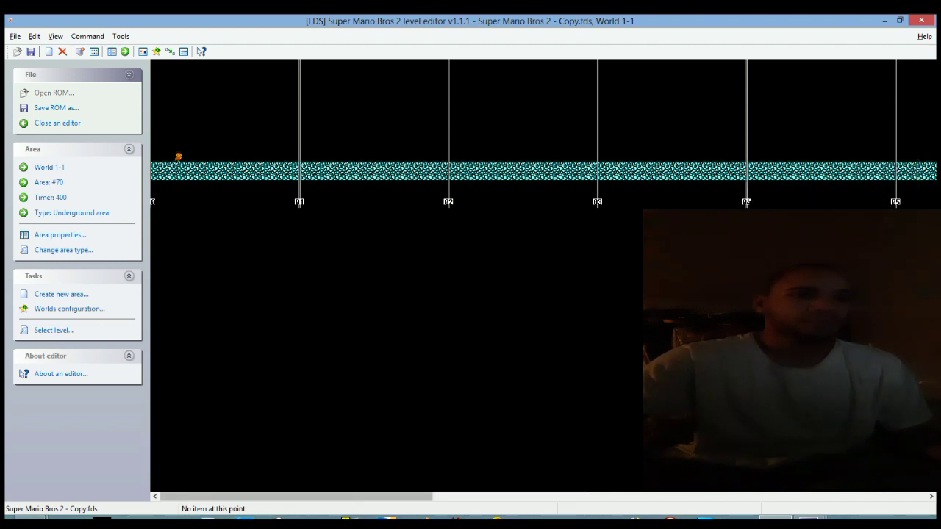
Step: Extend the underground area to ten pages by inserting three pages near its far end
{"action": "left_click_drag", "start_coordinate": [331, 497], "coordinate": [823, 497]}
{"action": "right_click", "coordinate": [796, 121]}
{"action": "mouse_move", "coordinate": [834, 172]}
{"action": "left_click", "coordinate": [761, 172]}
{"action": "right_click", "coordinate": [768, 129]}
{"action": "left_click", "coordinate": [732, 181]}
{"action": "right_click", "coordinate": [727, 152]}
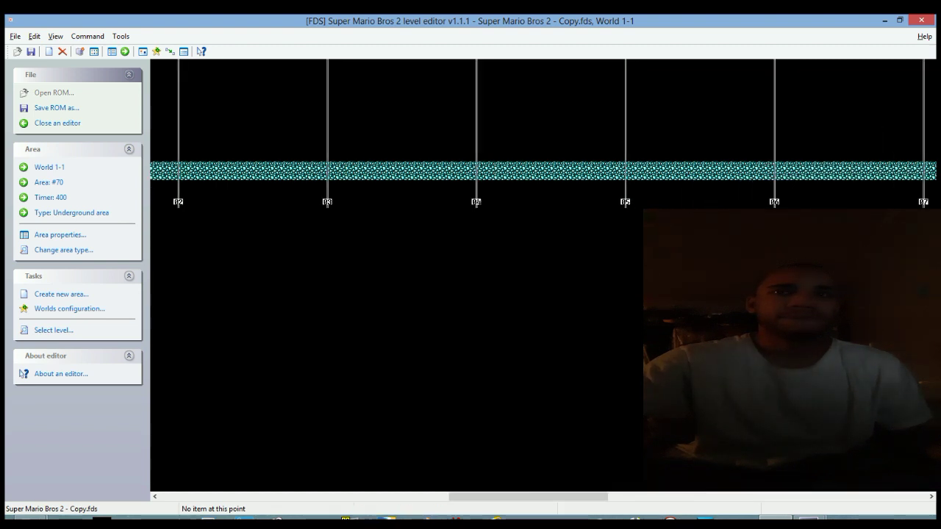
{"action": "mouse_move", "coordinate": [801, 204]}
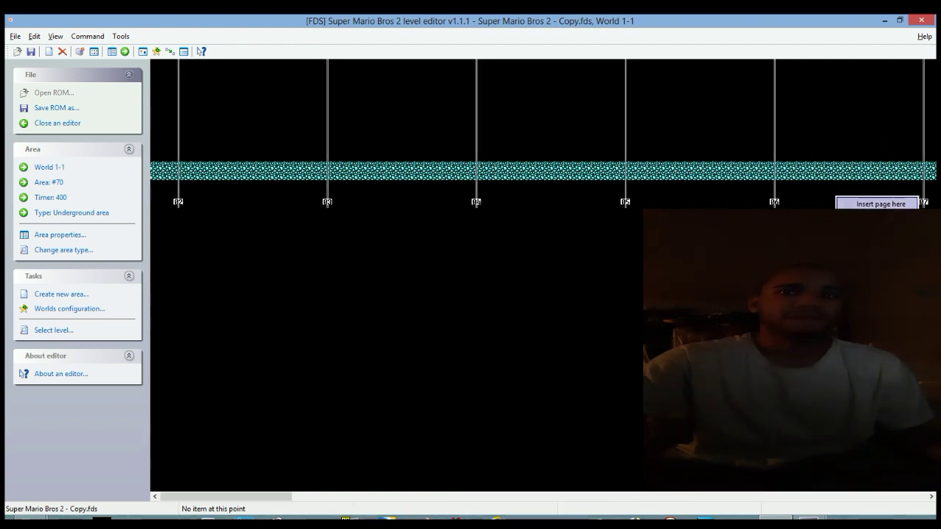
Step: Lengthen the underground area to 13 pages by inserting three pages near its far end
{"action": "left_click_drag", "start_coordinate": [475, 497], "coordinate": [871, 497]}
{"action": "right_click", "coordinate": [740, 122]}
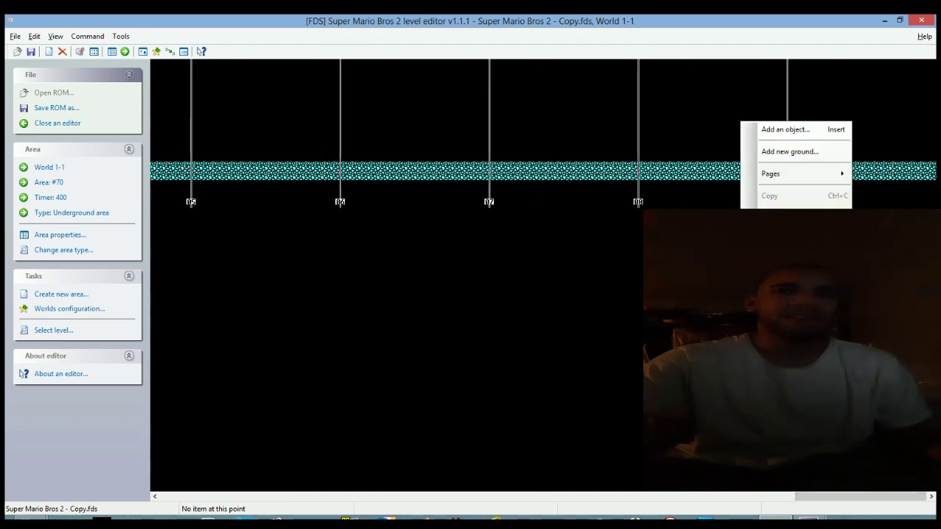
{"action": "mouse_move", "coordinate": [770, 173]}
{"action": "left_click", "coordinate": [695, 174]}
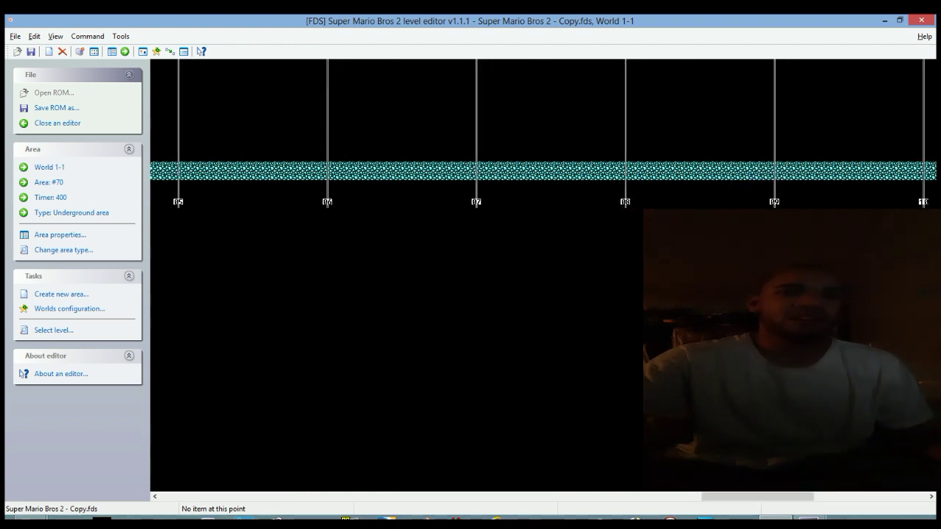
{"action": "scroll", "coordinate": [544, 132], "scroll_direction": "right", "scroll_amount": 1}
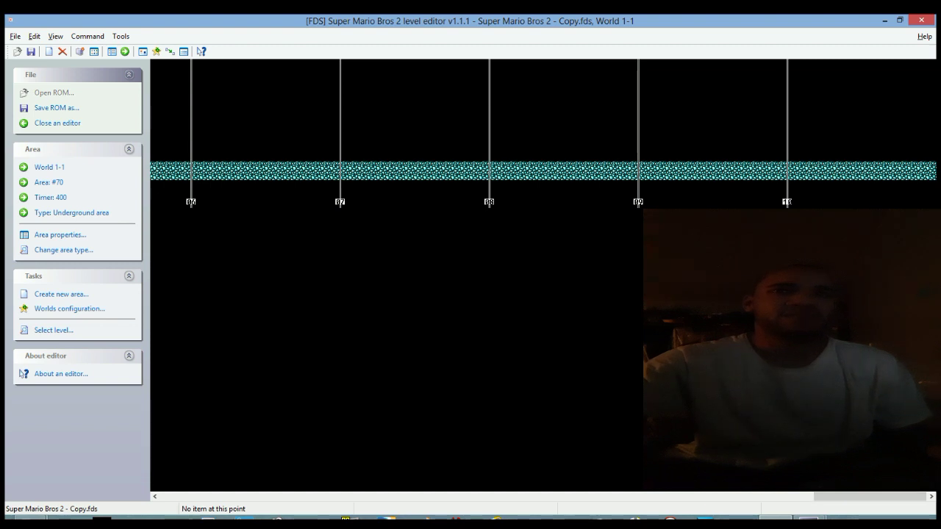
{"action": "right_click", "coordinate": [796, 73]}
{"action": "mouse_move", "coordinate": [845, 125]}
{"action": "left_click", "coordinate": [750, 125]}
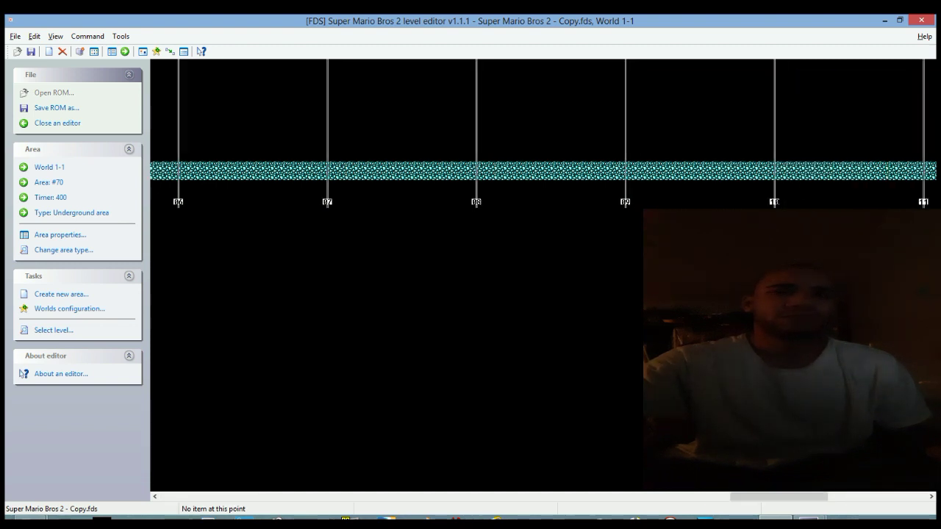
{"action": "scroll", "coordinate": [544, 132], "scroll_direction": "right", "scroll_amount": 1}
{"action": "right_click", "coordinate": [773, 131]}
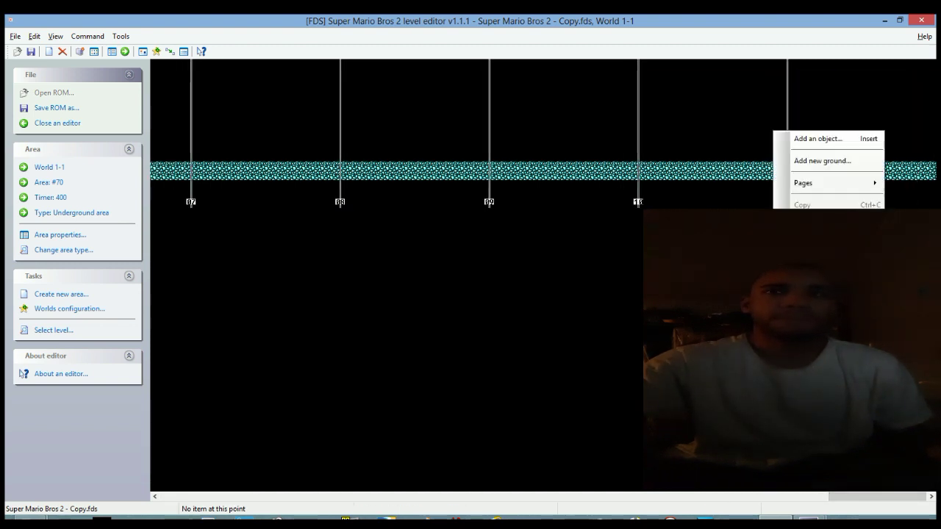
{"action": "mouse_move", "coordinate": [823, 182]}
{"action": "left_click", "coordinate": [731, 183]}
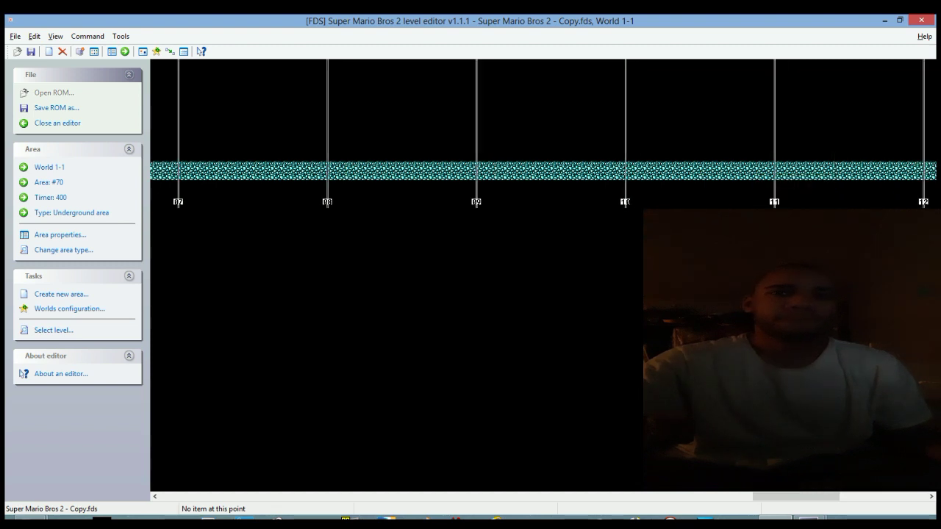
Step: Insert one more page near the far end of the underground area, extending it to 14 pages
{"action": "scroll", "coordinate": [544, 132], "scroll_direction": "right", "scroll_amount": 1}
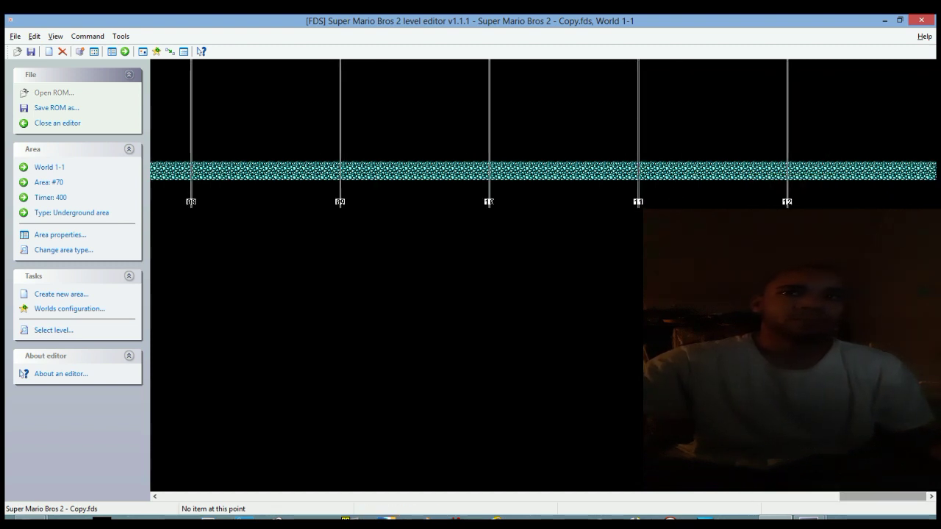
{"action": "right_click", "coordinate": [765, 125]}
{"action": "mouse_move", "coordinate": [819, 175]}
{"action": "left_click", "coordinate": [731, 175]}
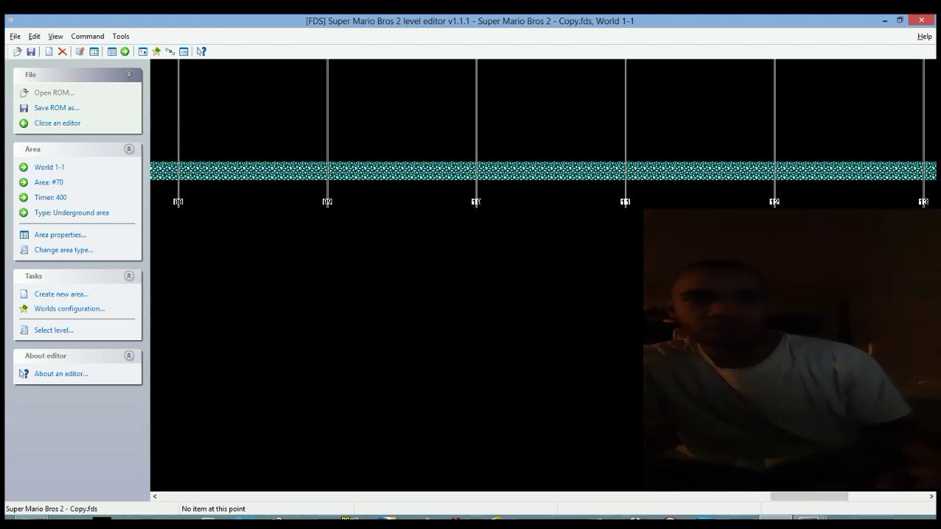
Step: Paste the copied level objects at the beginning of the underground area and shift them two blocks to the left
{"action": "scroll", "coordinate": [543, 276], "scroll_direction": "left", "scroll_amount": 1}
{"action": "scroll", "coordinate": [542, 276], "scroll_direction": "left", "scroll_amount": 15}
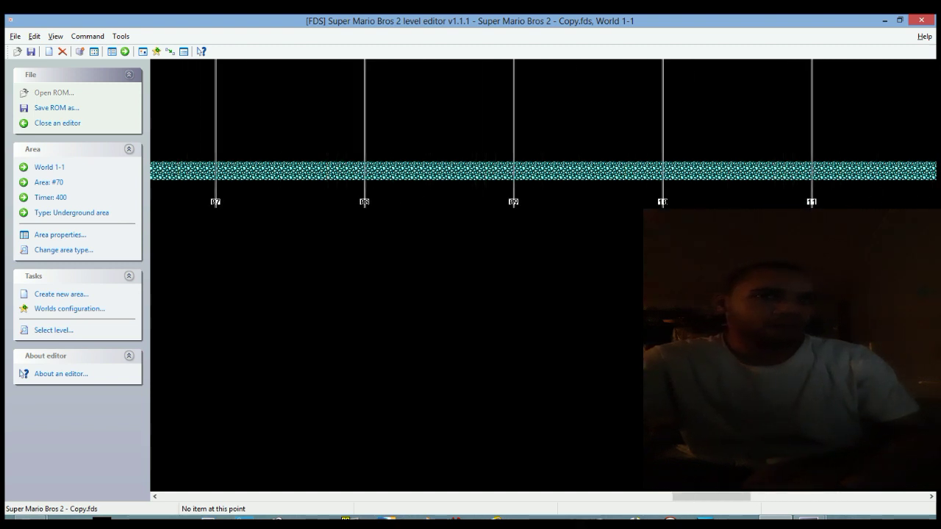
{"action": "scroll", "coordinate": [543, 276], "scroll_direction": "left", "scroll_amount": 15}
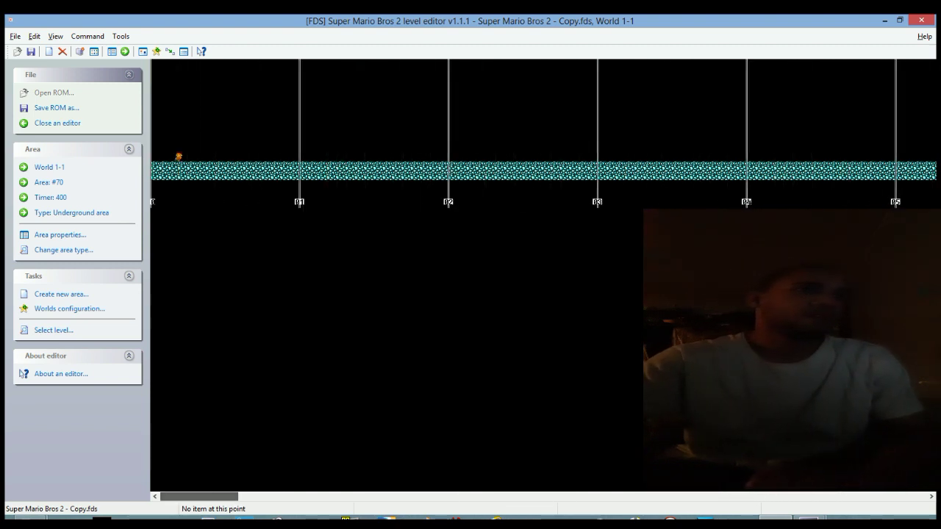
{"action": "right_click", "coordinate": [163, 80]}
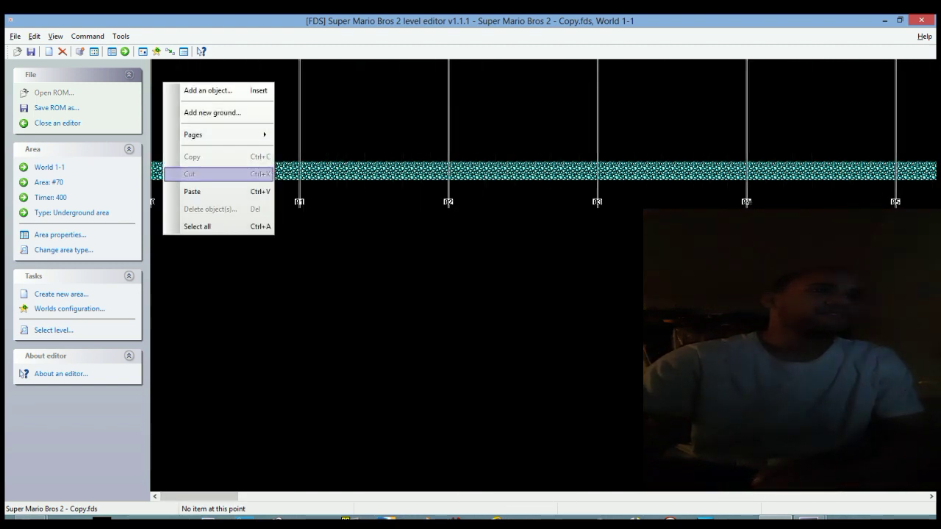
{"action": "left_click", "coordinate": [193, 192]}
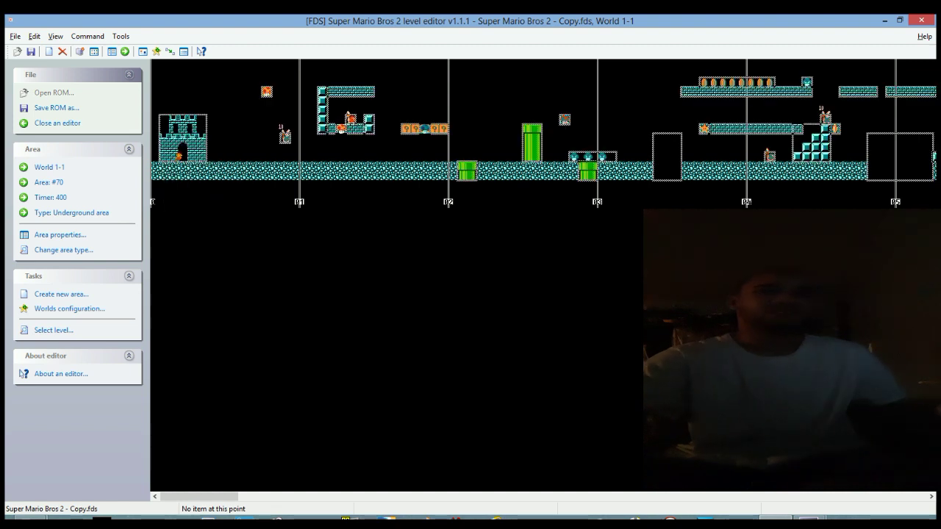
{"action": "left_click_drag", "start_coordinate": [183, 138], "coordinate": [165, 138]}
{"action": "left_click", "coordinate": [215, 137]}
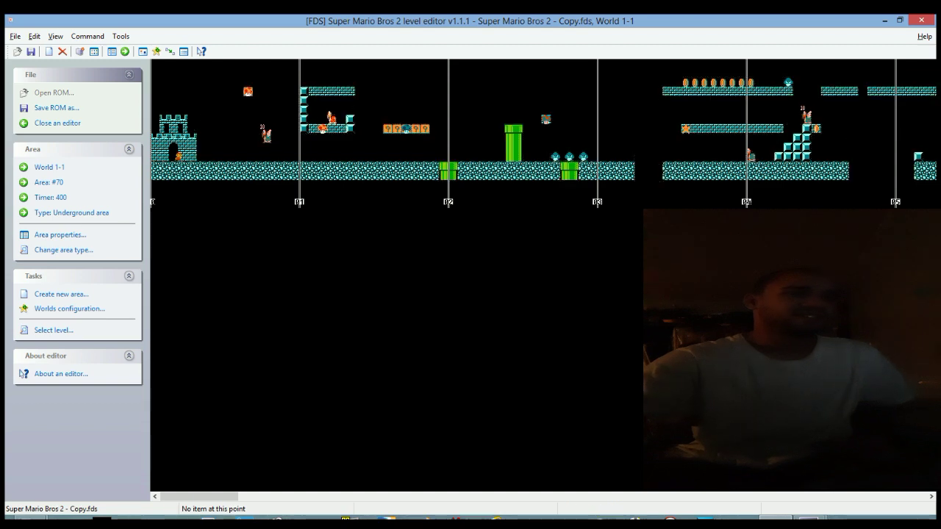
{"action": "mouse_move", "coordinate": [199, 497]}
{"action": "left_mouse_down"}
{"action": "mouse_move", "coordinate": [887, 497]}
{"action": "mouse_move", "coordinate": [198, 497]}
{"action": "left_mouse_up"}
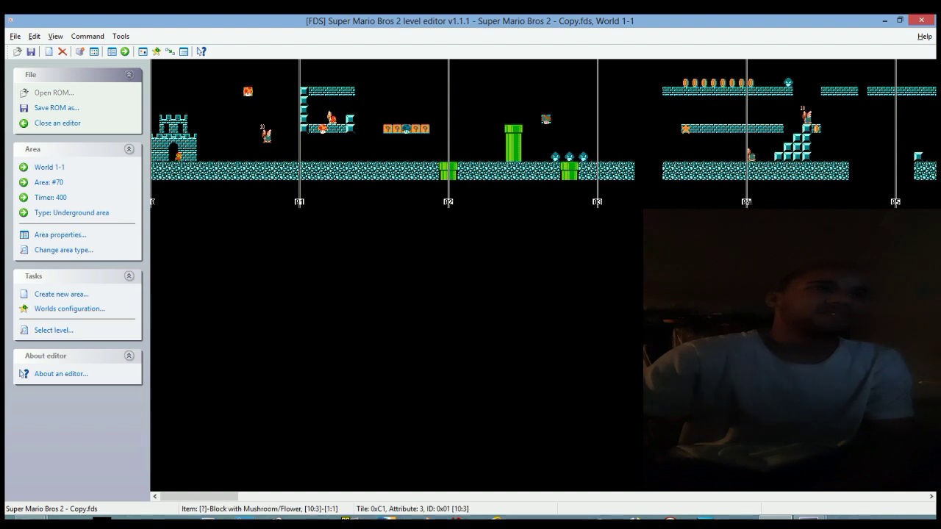
{"action": "right_click", "coordinate": [247, 92]}
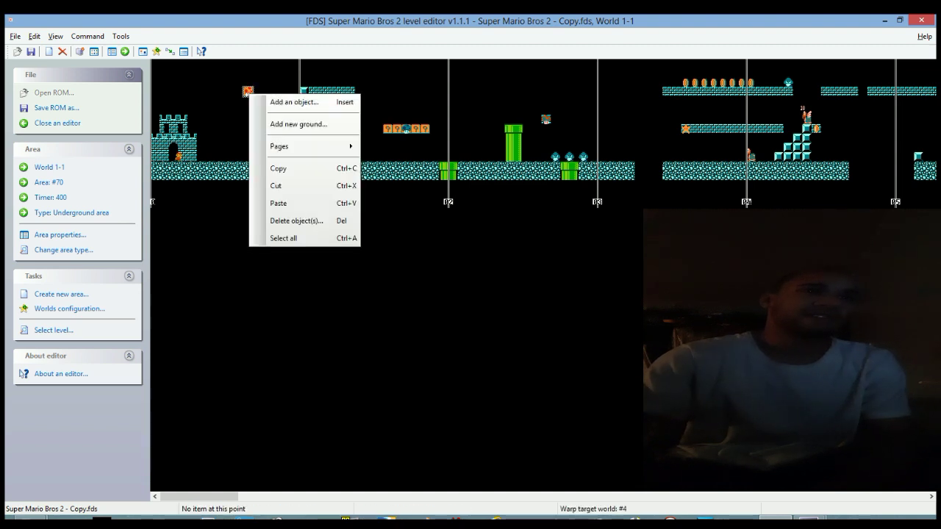
{"action": "key", "text": "Escape"}
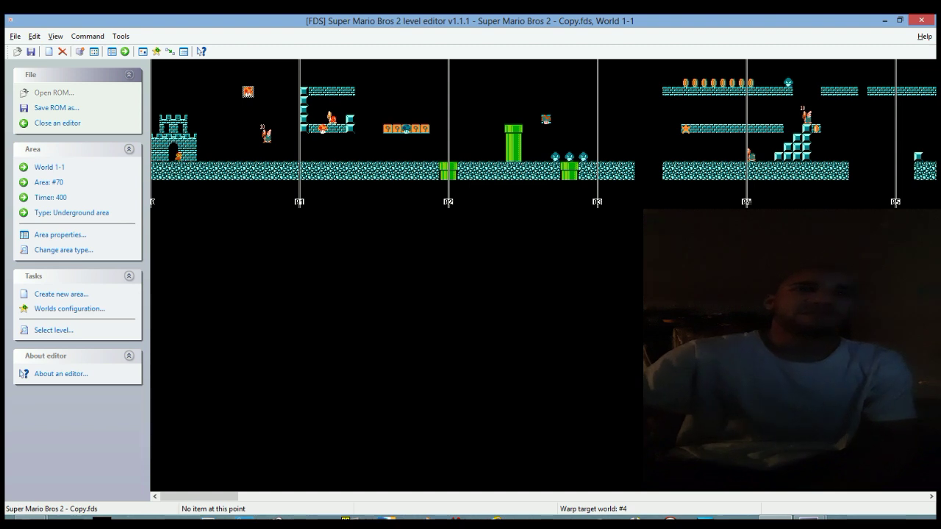
{"action": "left_click", "coordinate": [555, 157]}
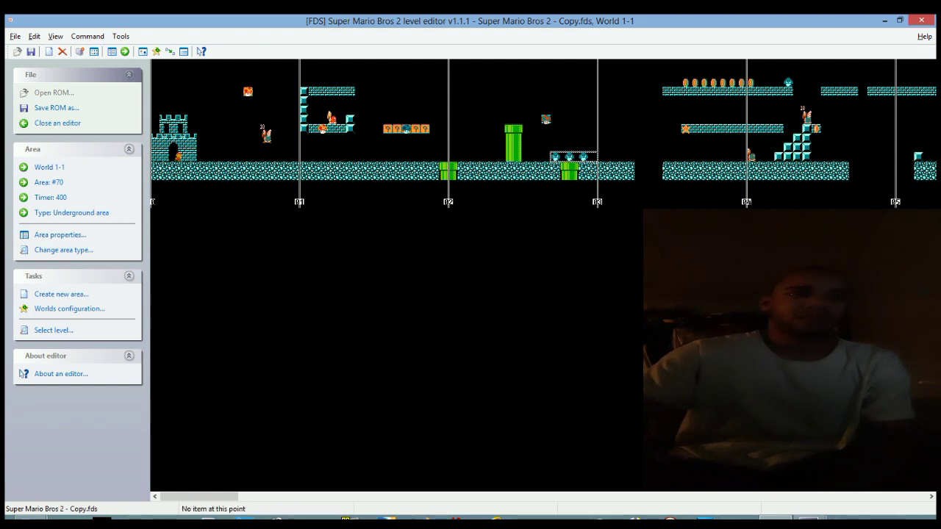
{"action": "mouse_move", "coordinate": [199, 497]}
{"action": "left_mouse_down"}
{"action": "mouse_move", "coordinate": [625, 496]}
{"action": "mouse_move", "coordinate": [198, 496]}
{"action": "left_mouse_up"}
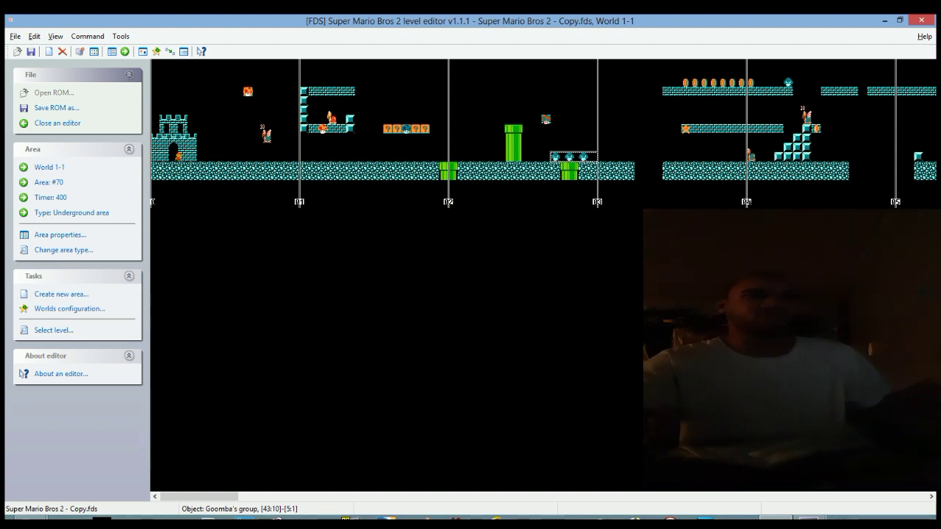
{"action": "mouse_move", "coordinate": [198, 496]}
{"action": "left_mouse_down"}
{"action": "mouse_move", "coordinate": [433, 496]}
{"action": "mouse_move", "coordinate": [199, 496]}
{"action": "left_mouse_up"}
Step: Open Level #1 of World #1 and look through it to the flagpole at its end
{"action": "left_click", "coordinate": [34, 36]}
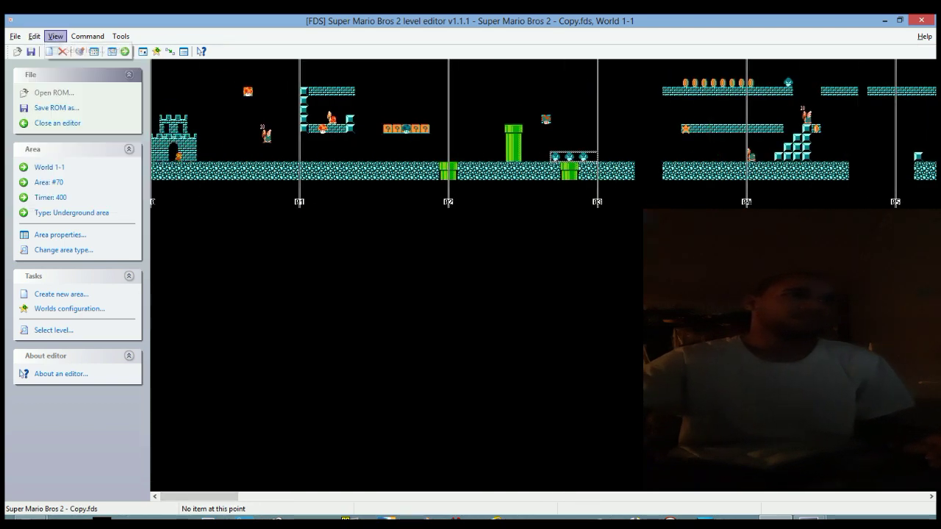
{"action": "left_click", "coordinate": [84, 50]}
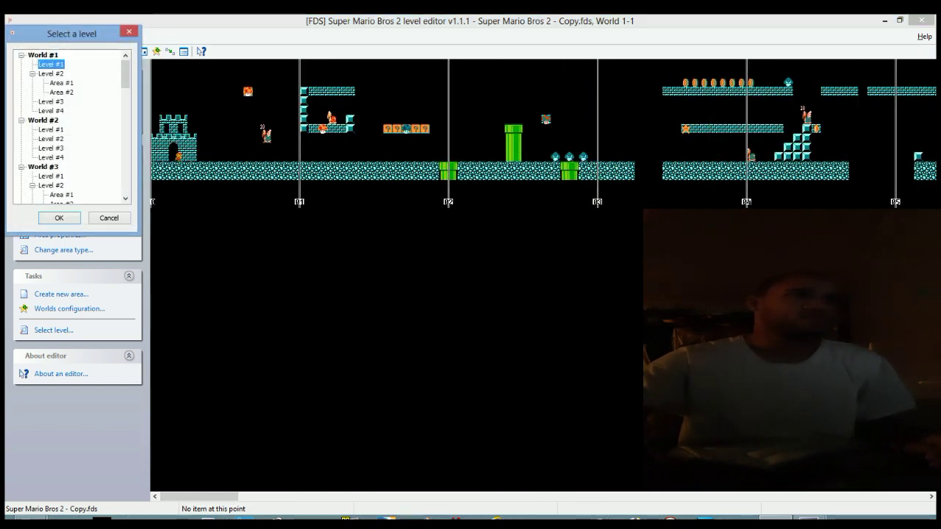
{"action": "left_click", "coordinate": [67, 216]}
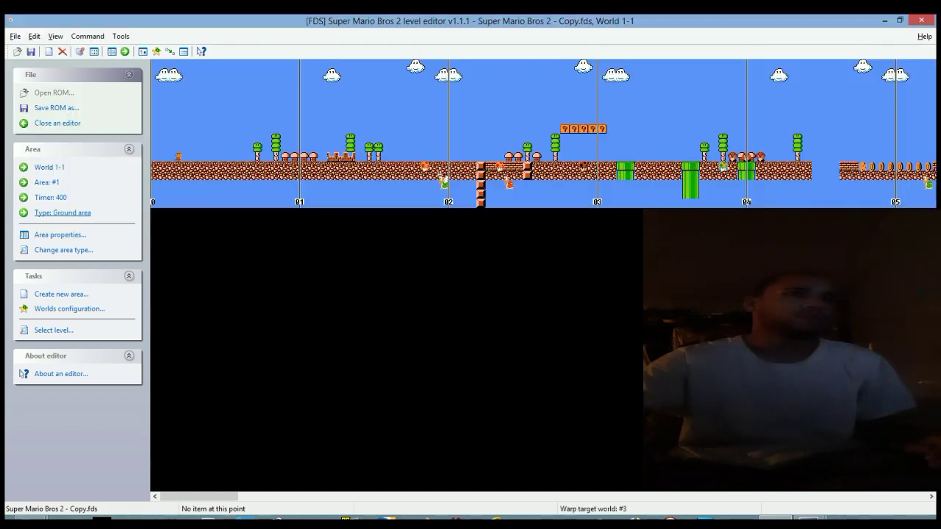
{"action": "left_click_drag", "start_coordinate": [200, 497], "coordinate": [499, 497]}
{"action": "scroll", "coordinate": [544, 133], "scroll_direction": "right", "scroll_amount": 10}
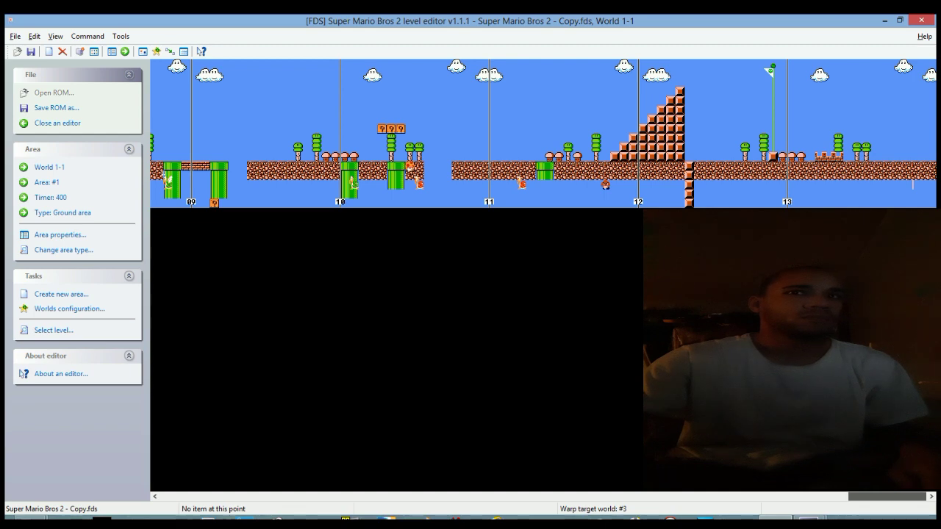
Step: Raise the column of solid blocks after page mark 02 and the castle after page mark 01 clear of the ground
{"action": "scroll", "coordinate": [544, 133], "scroll_direction": "left", "scroll_amount": 20}
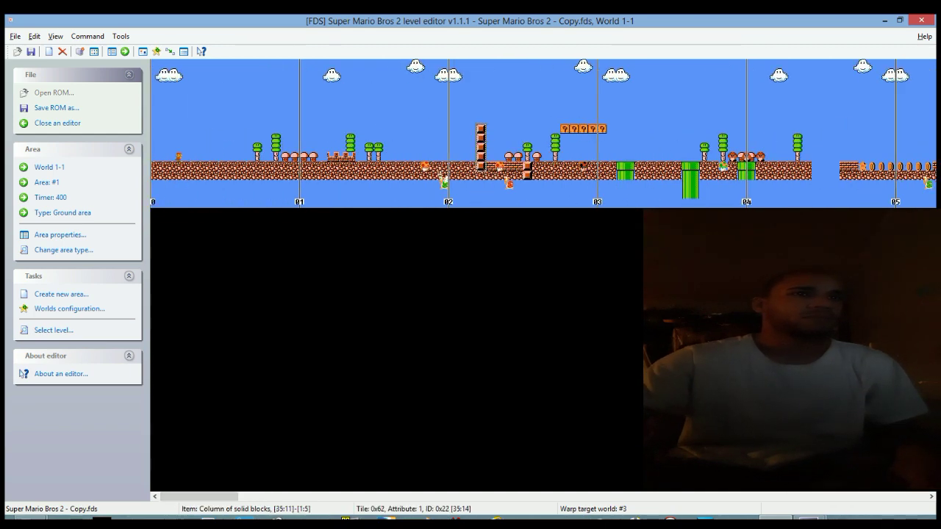
{"action": "left_click_drag", "start_coordinate": [332, 157], "coordinate": [332, 120]}
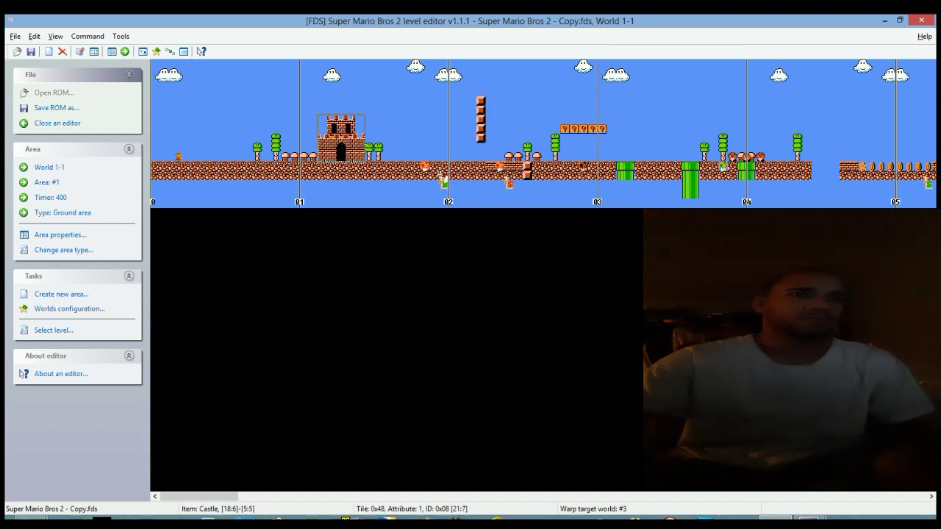
{"action": "left_click", "coordinate": [480, 119]}
Step: Examine the objects available for adding, previewing Wind Begin, Wind Stop, High Upside pipe and Low Upside pipe, without adding any
{"action": "right_click", "coordinate": [483, 121]}
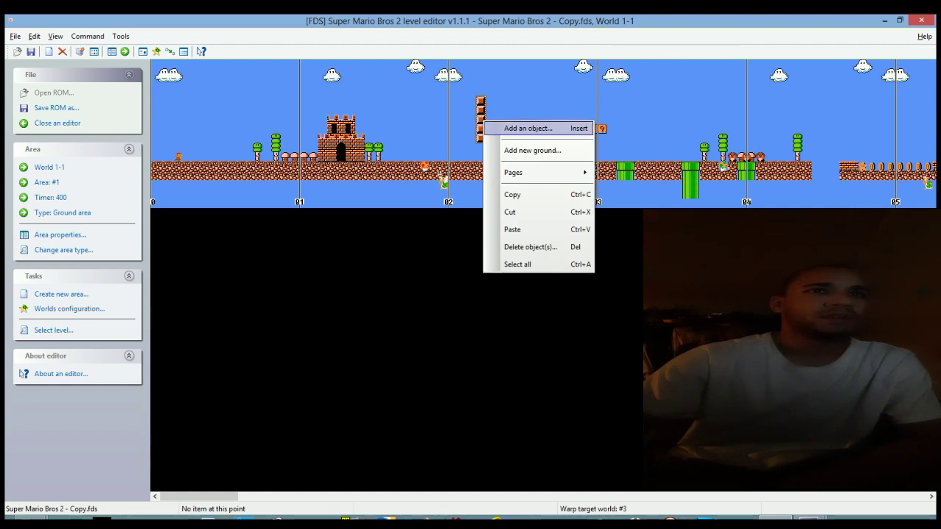
{"action": "left_click", "coordinate": [528, 128]}
{"action": "scroll", "coordinate": [85, 173], "scroll_direction": "down", "scroll_amount": 3}
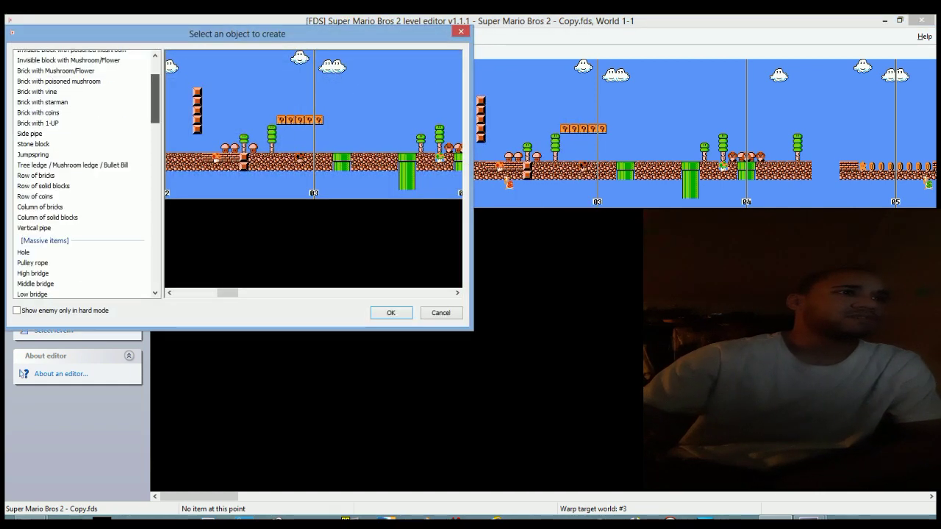
{"action": "scroll", "coordinate": [84, 173], "scroll_direction": "down", "scroll_amount": 5}
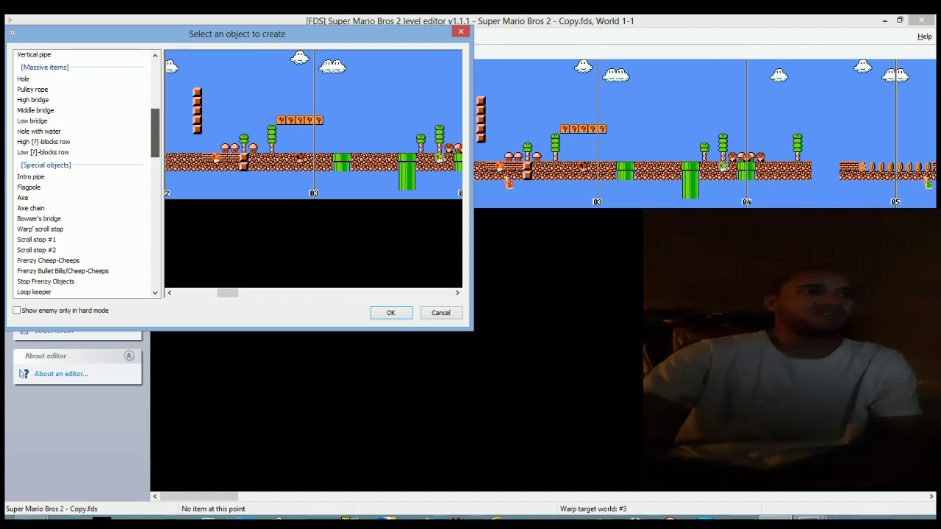
{"action": "scroll", "coordinate": [84, 172], "scroll_direction": "down", "scroll_amount": 2}
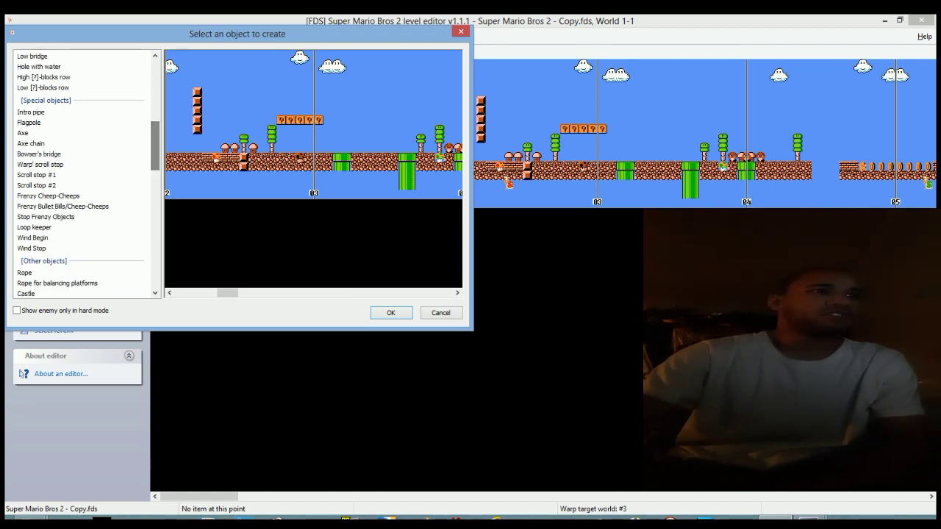
{"action": "left_click", "coordinate": [33, 238]}
{"action": "left_click", "coordinate": [33, 248]}
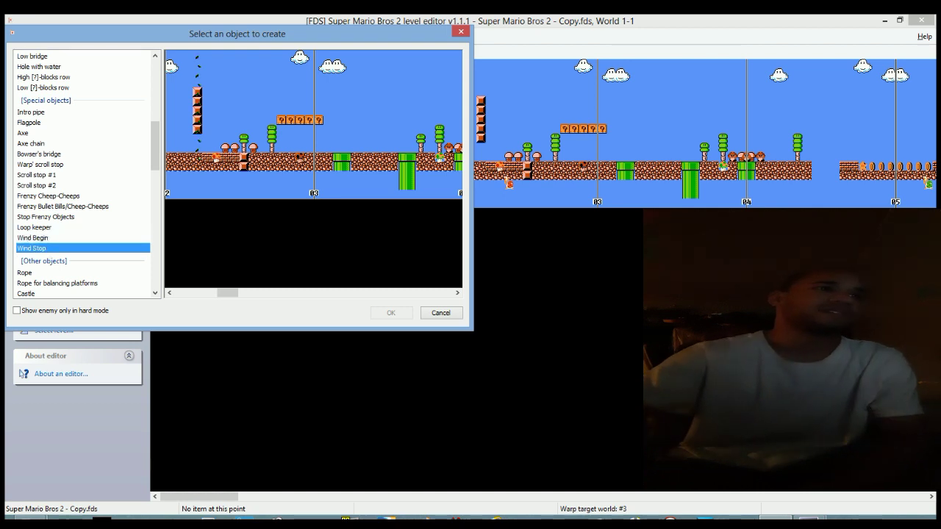
{"action": "left_click_drag", "start_coordinate": [155, 146], "coordinate": [155, 183]}
{"action": "left_click", "coordinate": [41, 154]}
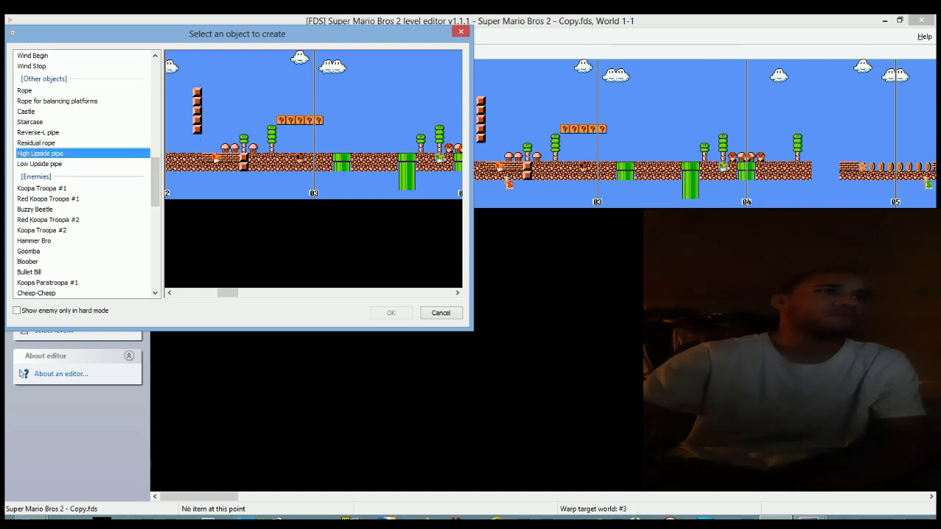
{"action": "left_click", "coordinate": [40, 164]}
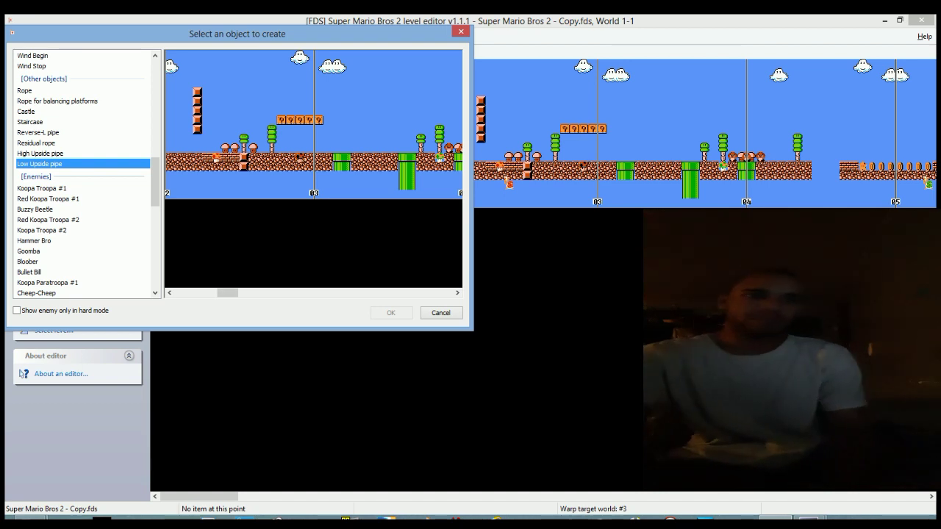
{"action": "left_click", "coordinate": [441, 313]}
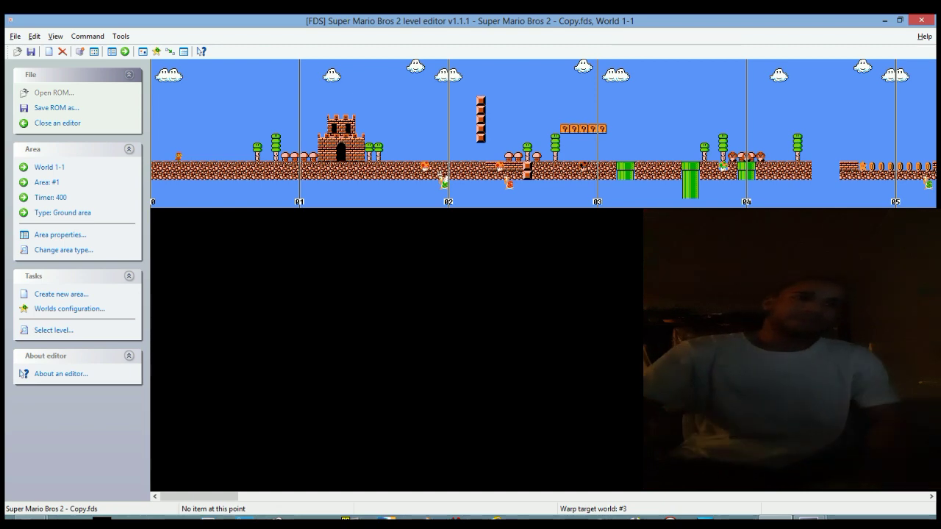
{"action": "left_click_drag", "start_coordinate": [199, 496], "coordinate": [199, 497]}
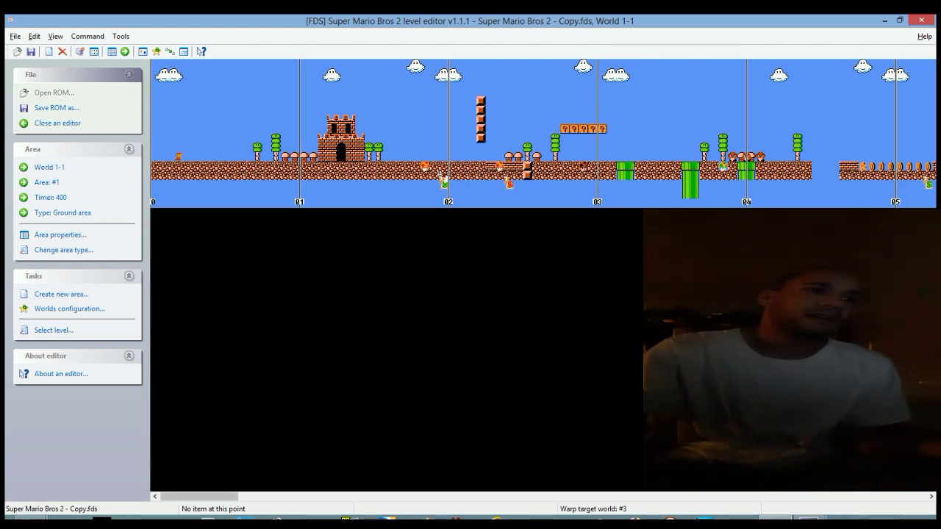
{"action": "mouse_move", "coordinate": [199, 497]}
{"action": "left_mouse_down"}
{"action": "mouse_move", "coordinate": [491, 497]}
{"action": "mouse_move", "coordinate": [198, 497]}
{"action": "left_mouse_up"}
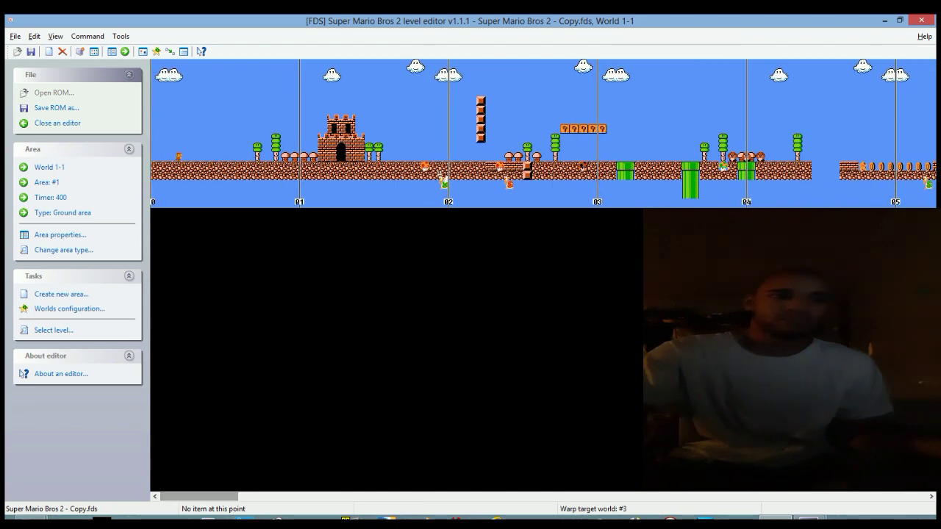
{"action": "mouse_move", "coordinate": [198, 497]}
{"action": "left_mouse_down"}
{"action": "mouse_move", "coordinate": [241, 497]}
{"action": "mouse_move", "coordinate": [200, 497]}
{"action": "left_mouse_up"}
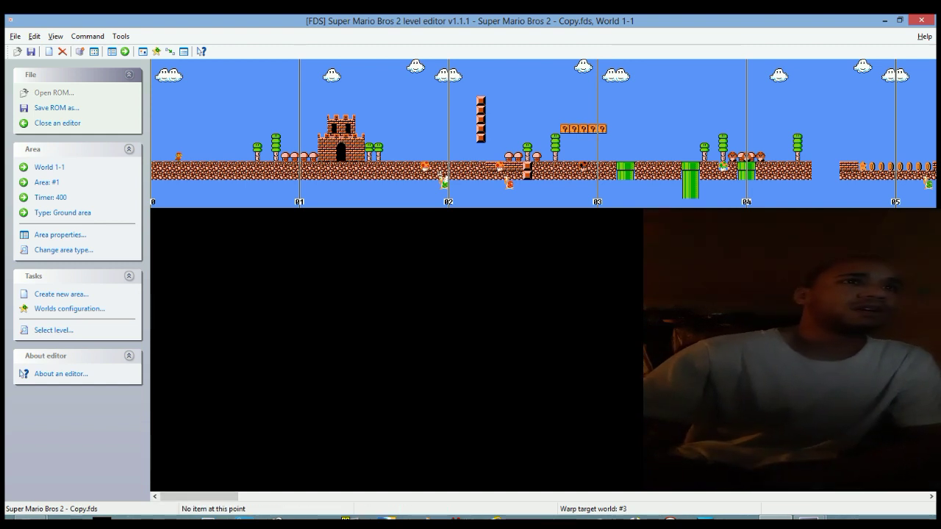
Step: Examine the ground and background modifier options for new ground, once before page mark 02 and once near the level's start, without applying any
{"action": "right_click", "coordinate": [396, 94]}
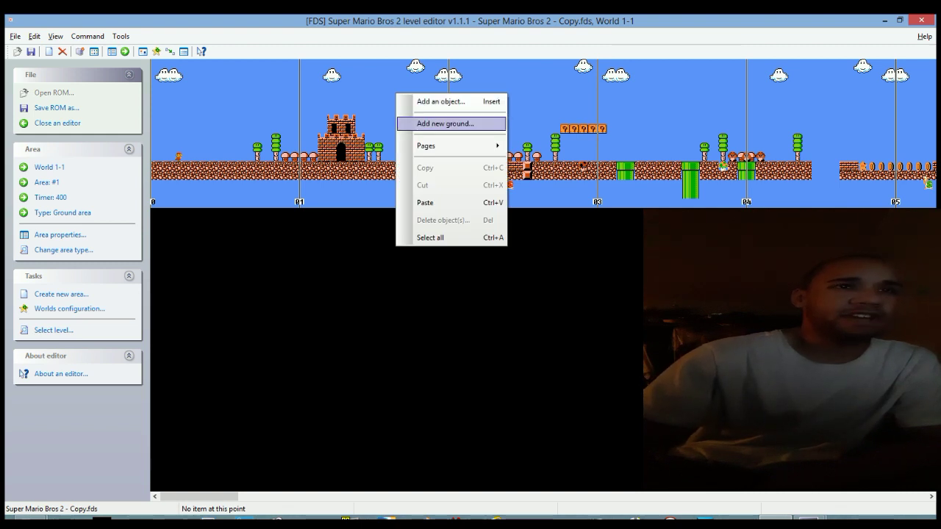
{"action": "left_click", "coordinate": [444, 123]}
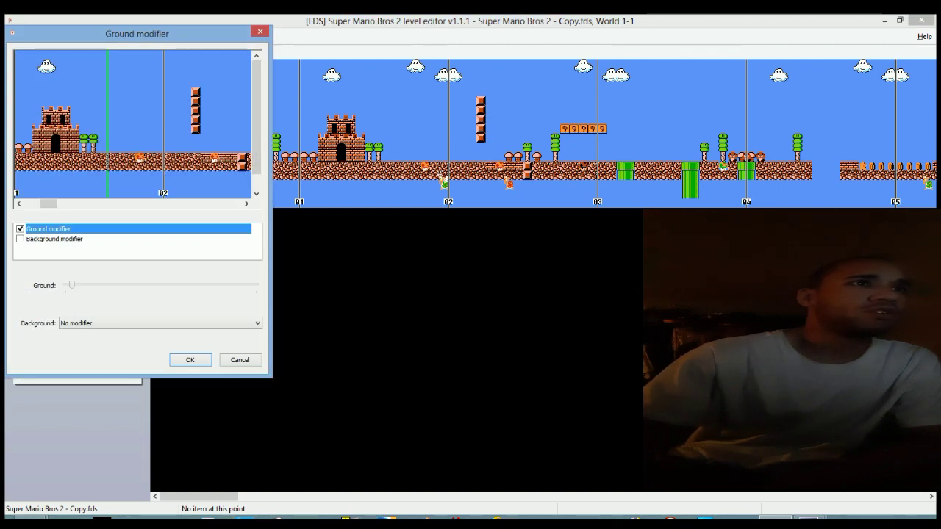
{"action": "left_click", "coordinate": [240, 360]}
{"action": "left_click", "coordinate": [15, 36]}
{"action": "mouse_move", "coordinate": [34, 36]}
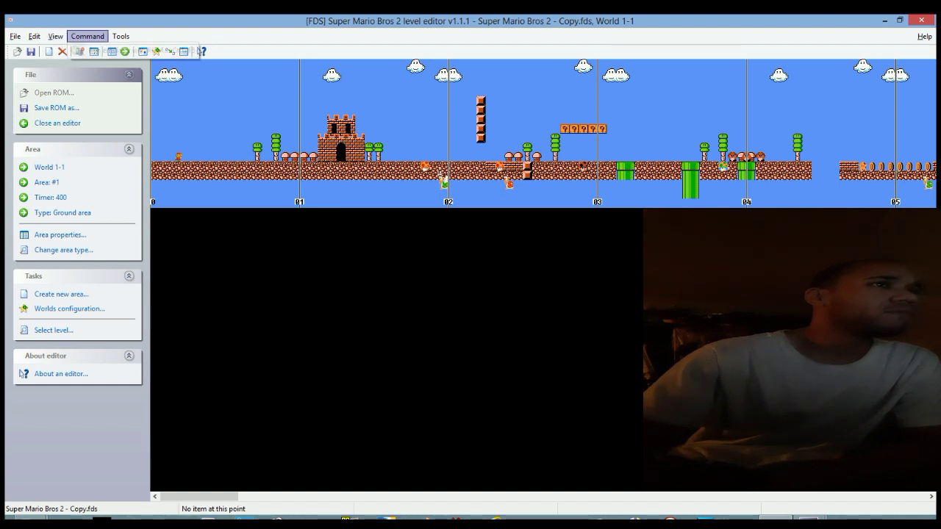
{"action": "left_click", "coordinate": [120, 36]}
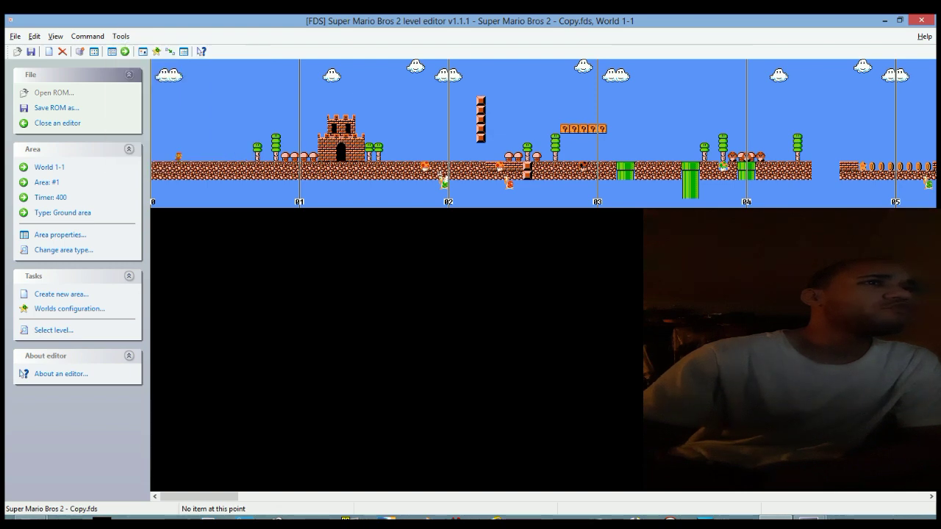
{"action": "right_click", "coordinate": [208, 98]}
{"action": "left_click", "coordinate": [256, 129]}
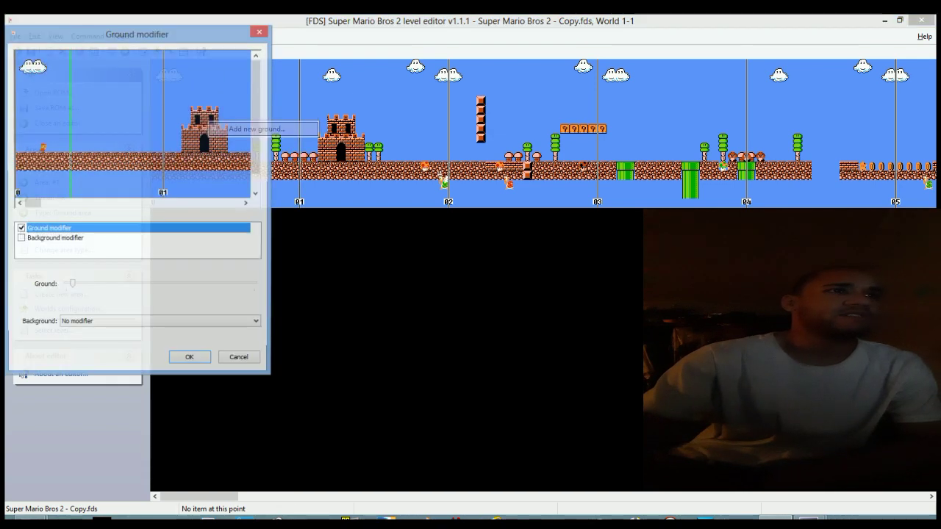
{"action": "left_click_drag", "start_coordinate": [139, 34], "coordinate": [311, 81]}
{"action": "left_click", "coordinate": [434, 79]}
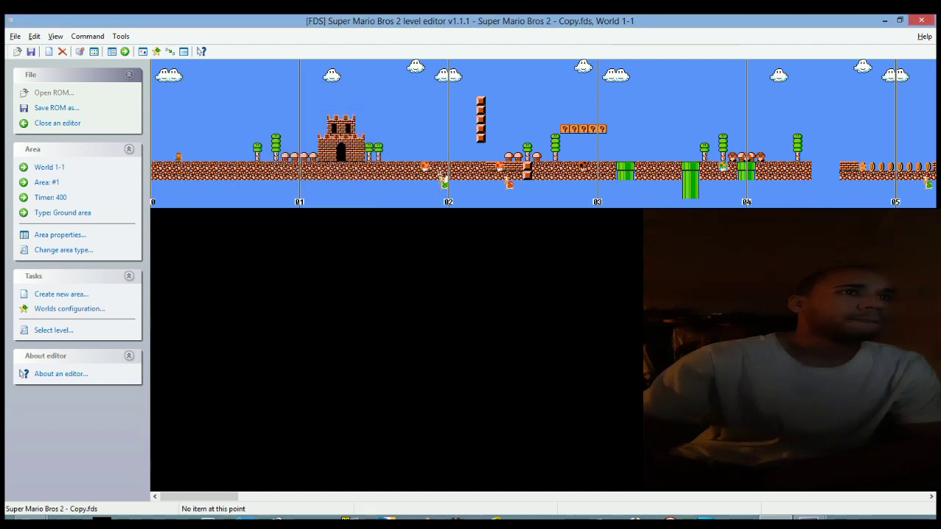
Step: Add new ground before page mark 01 with a four-block-thick ceiling above the existing floor
{"action": "right_click", "coordinate": [275, 131]}
{"action": "left_click", "coordinate": [275, 131]}
{"action": "right_click", "coordinate": [275, 131]}
{"action": "key", "text": "Return"}
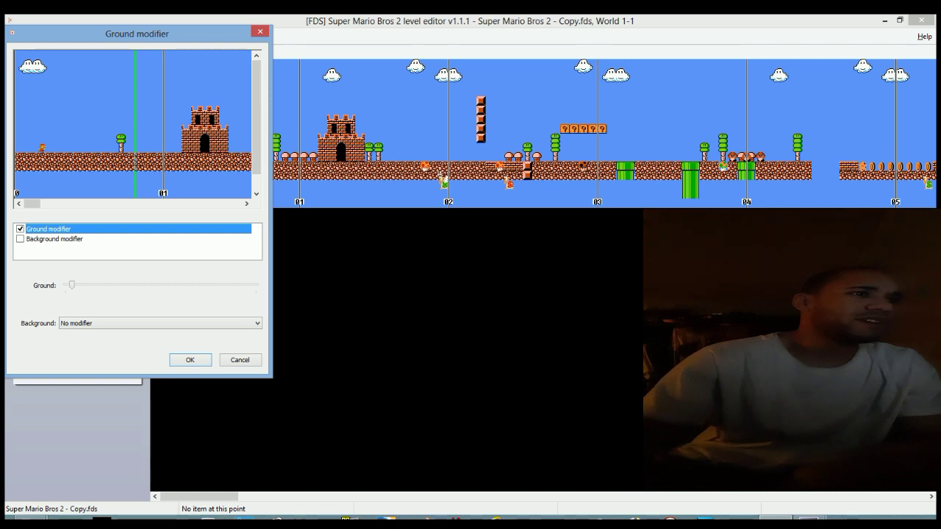
{"action": "left_click_drag", "start_coordinate": [71, 285], "coordinate": [89, 285]}
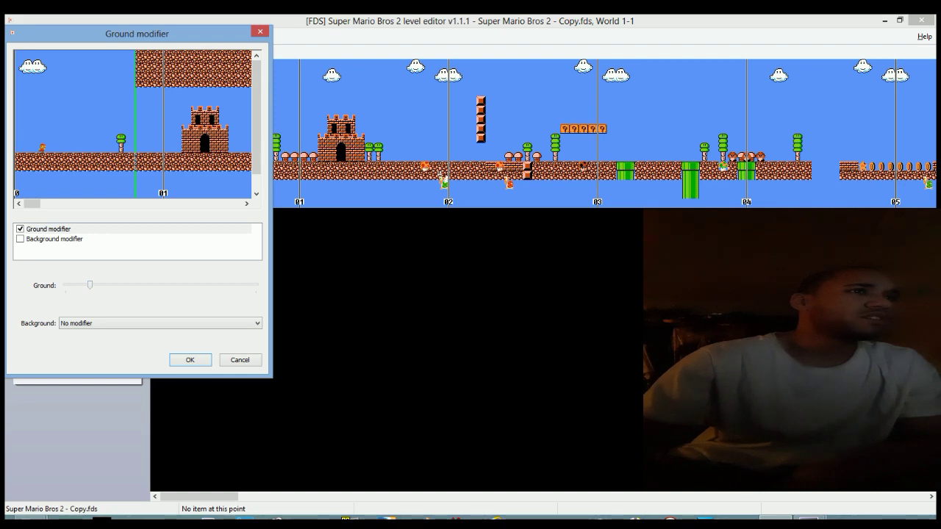
{"action": "left_click", "coordinate": [20, 239]}
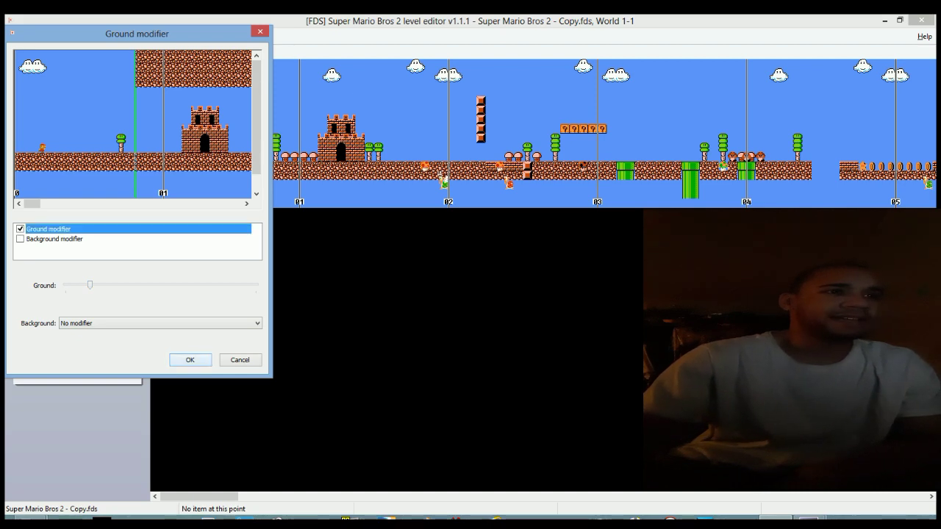
{"action": "left_click", "coordinate": [190, 360]}
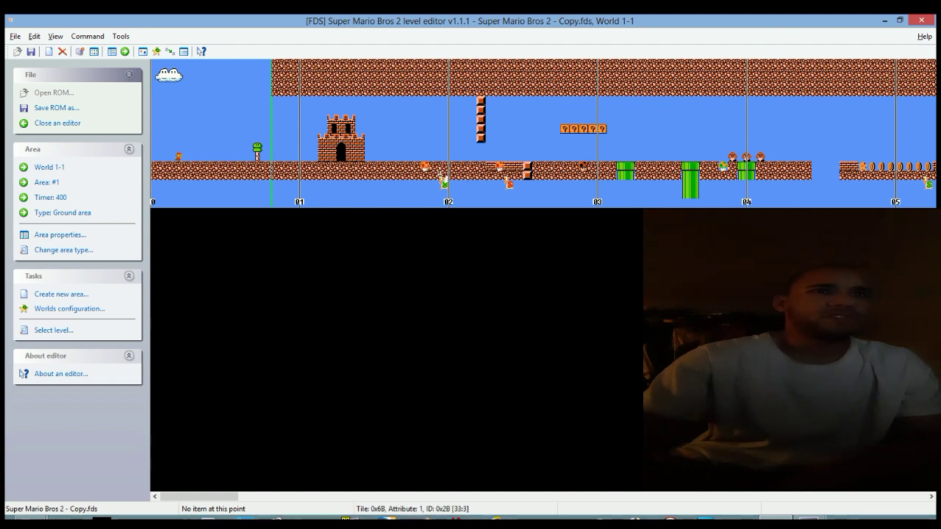
Step: Add new ground just after page mark 02 that keeps the thick ceiling and raises the floor to six blocks
{"action": "right_click", "coordinate": [464, 116]}
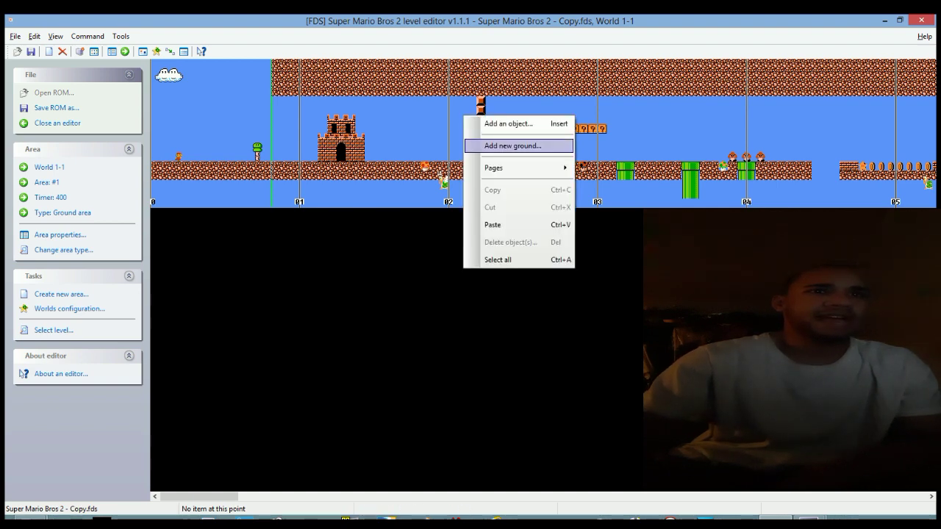
{"action": "left_click", "coordinate": [512, 146]}
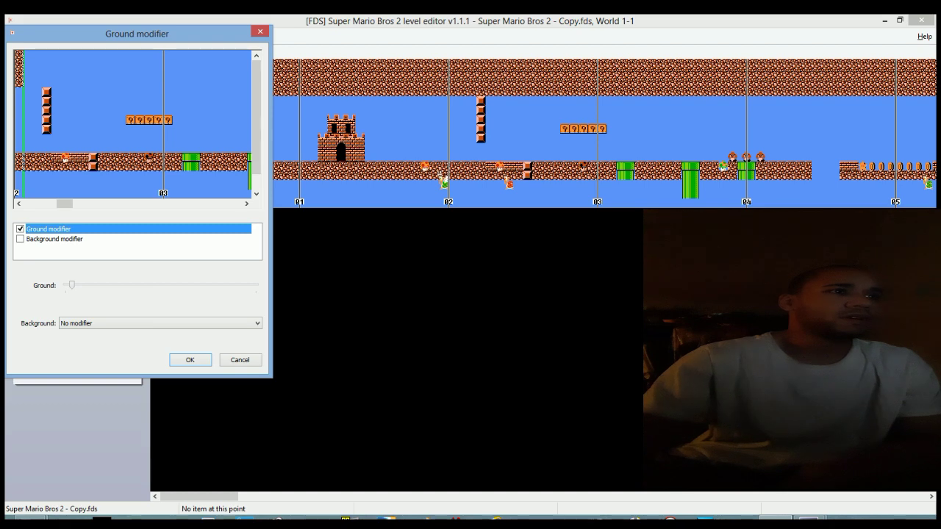
{"action": "left_click_drag", "start_coordinate": [71, 285], "coordinate": [133, 285]}
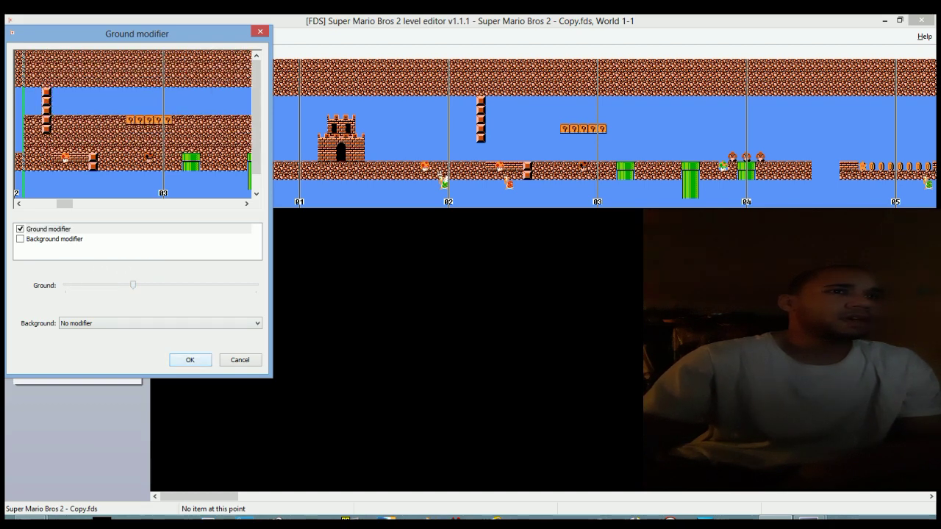
{"action": "left_click", "coordinate": [190, 360]}
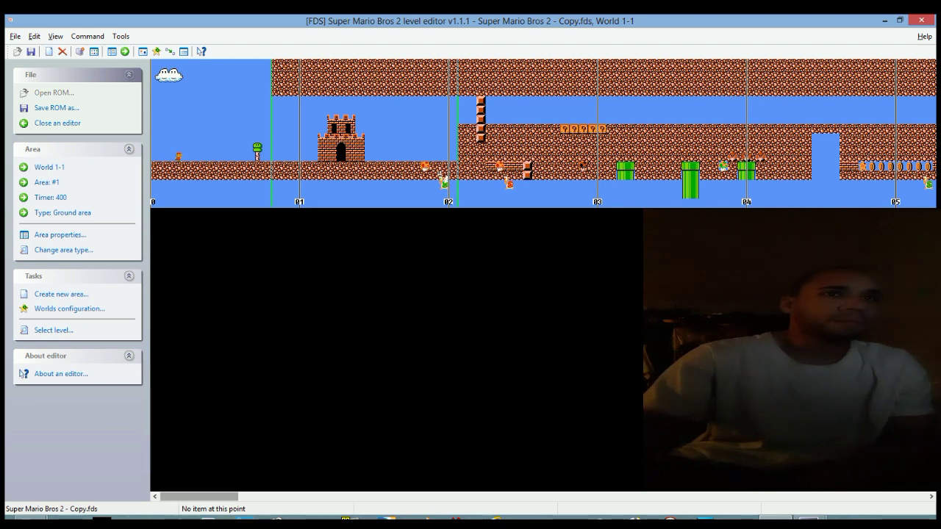
Step: Add new ground without a ceiling at the first pipe after page mark 03, and shift its boundary one block forward
{"action": "left_click_drag", "start_coordinate": [214, 497], "coordinate": [273, 497]}
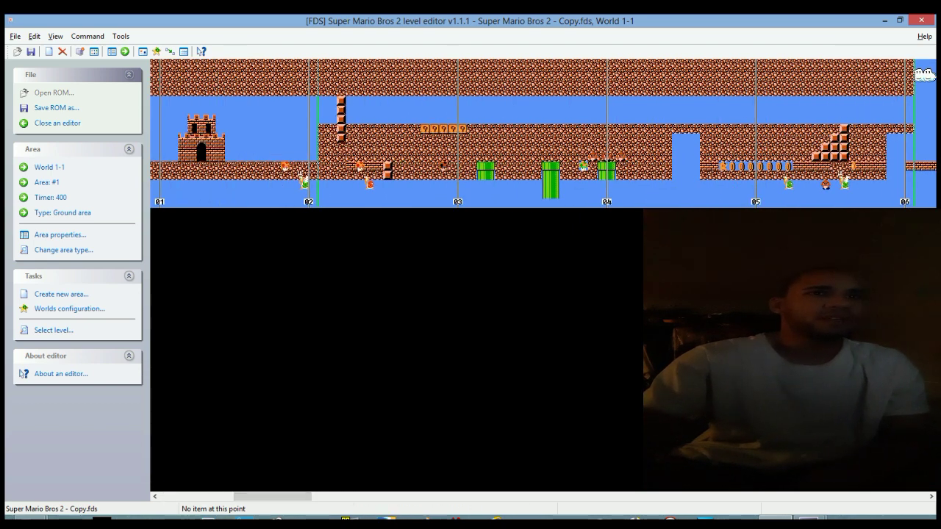
{"action": "right_click", "coordinate": [490, 115]}
{"action": "left_click", "coordinate": [530, 147]}
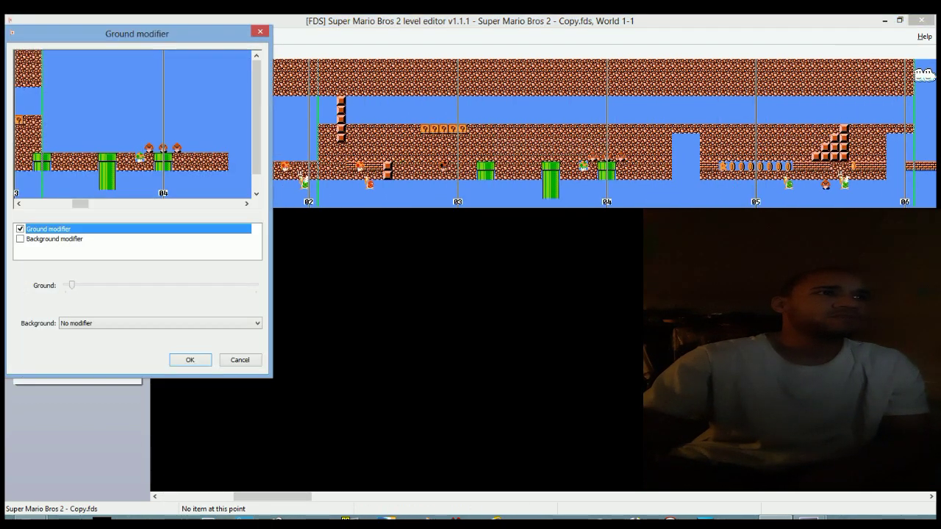
{"action": "left_click", "coordinate": [189, 359]}
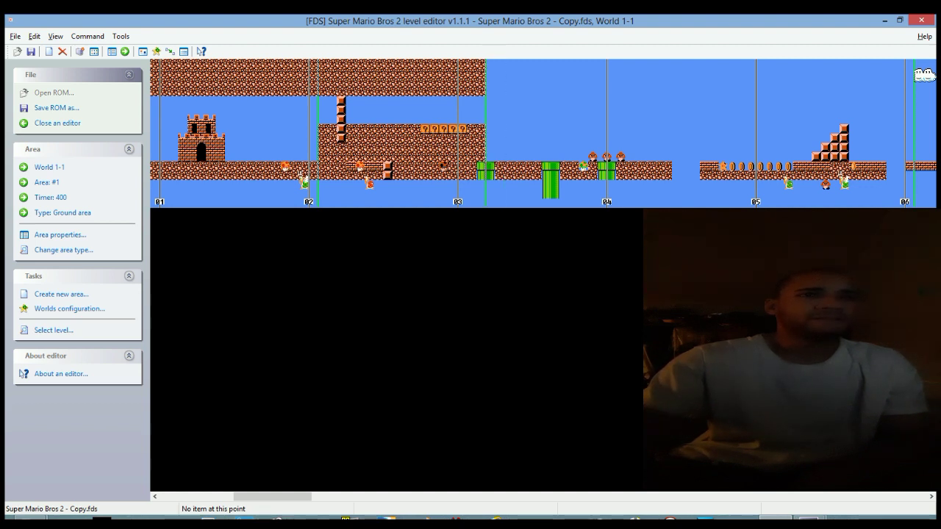
{"action": "right_click", "coordinate": [485, 114]}
{"action": "key", "text": "Escape"}
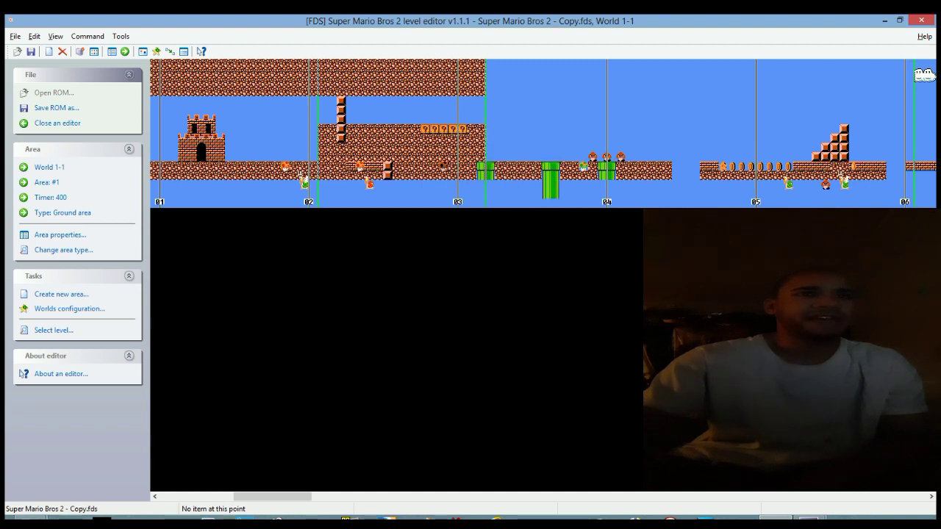
{"action": "mouse_move", "coordinate": [486, 114]}
{"action": "left_mouse_down"}
{"action": "mouse_move", "coordinate": [504, 114]}
{"action": "mouse_move", "coordinate": [494, 114]}
{"action": "left_mouse_up"}
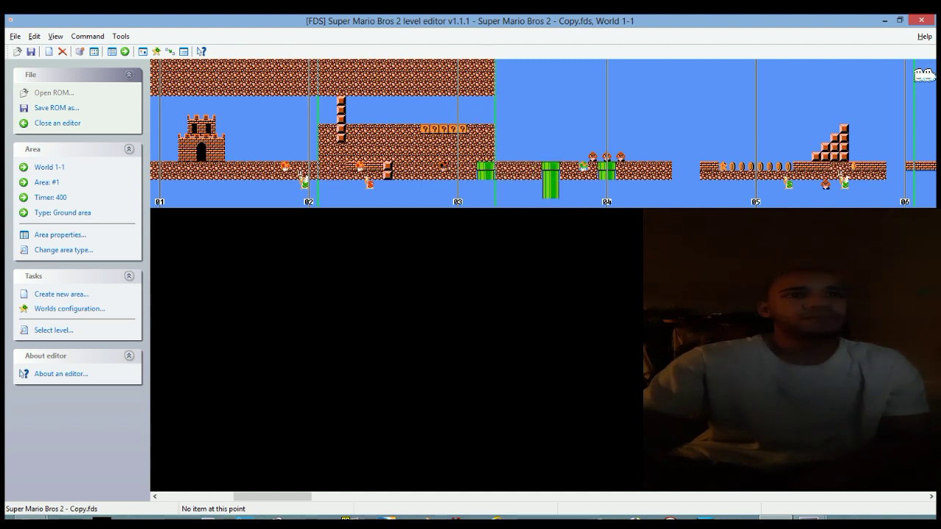
Step: Modify the ground at the pipe after page mark 03, setting its background to Scenery #2
{"action": "right_click", "coordinate": [496, 196]}
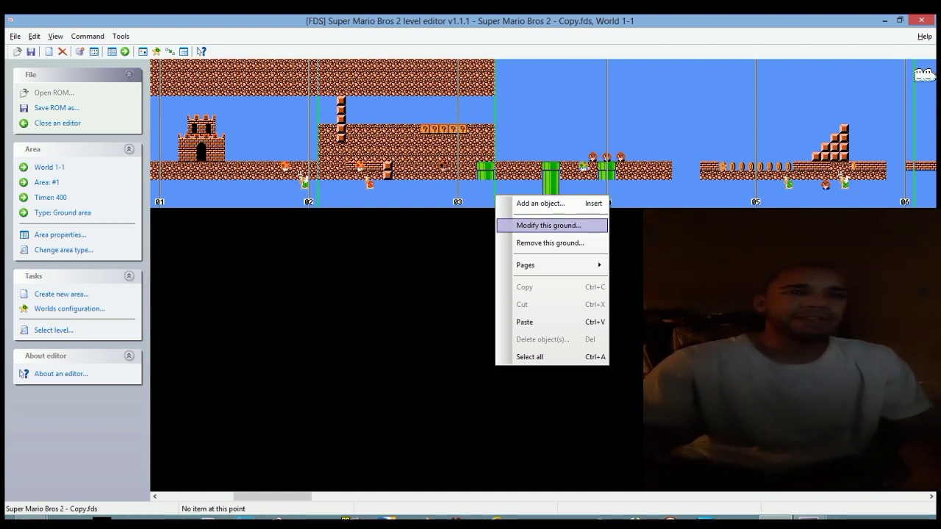
{"action": "mouse_move", "coordinate": [551, 265]}
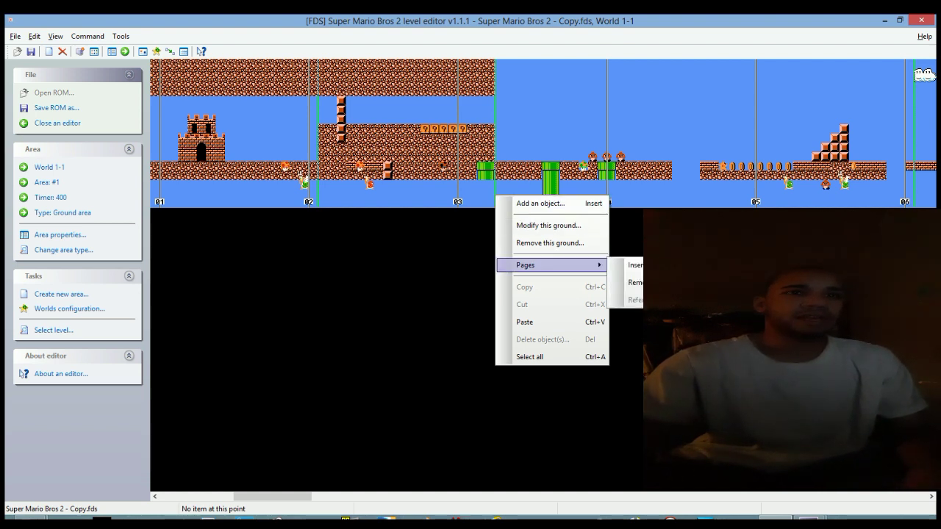
{"action": "left_click", "coordinate": [548, 225]}
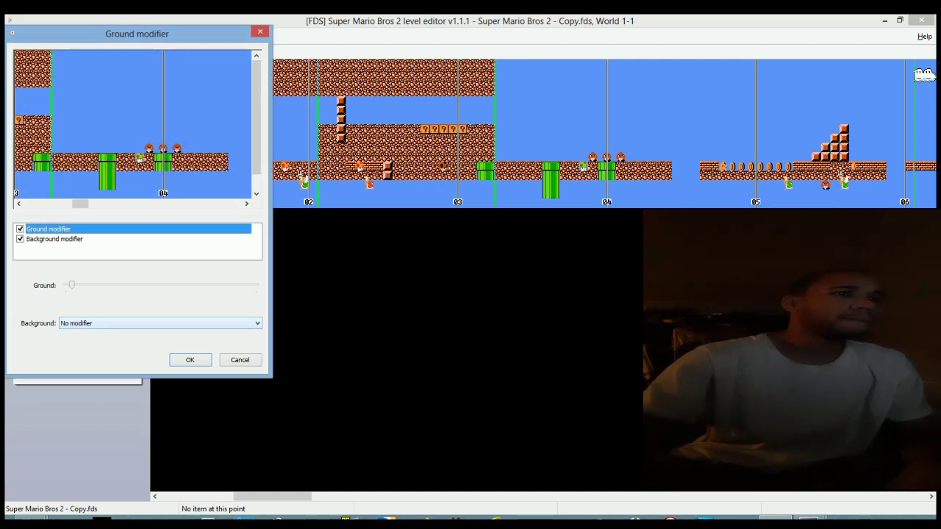
{"action": "left_click", "coordinate": [160, 323]}
{"action": "left_click", "coordinate": [160, 341]}
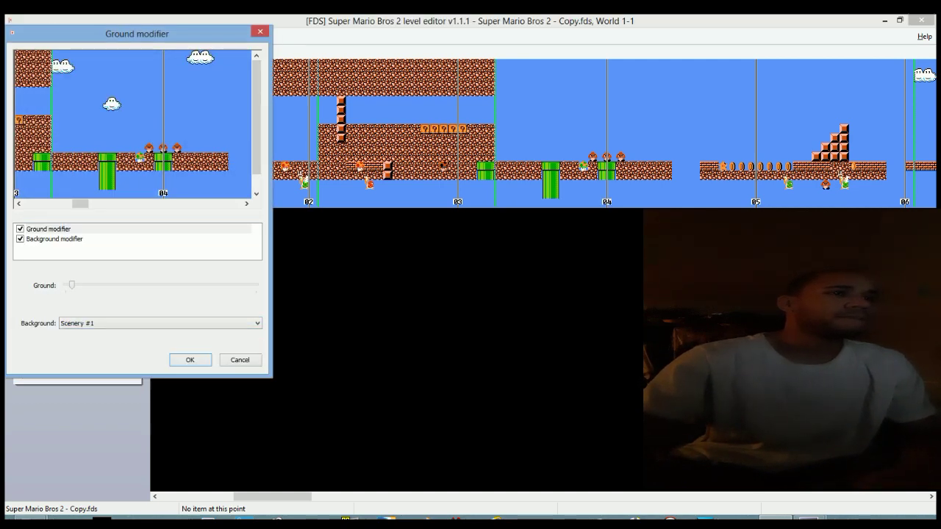
{"action": "left_click", "coordinate": [160, 323]}
{"action": "key", "text": "Down"}
{"action": "key", "text": "Return"}
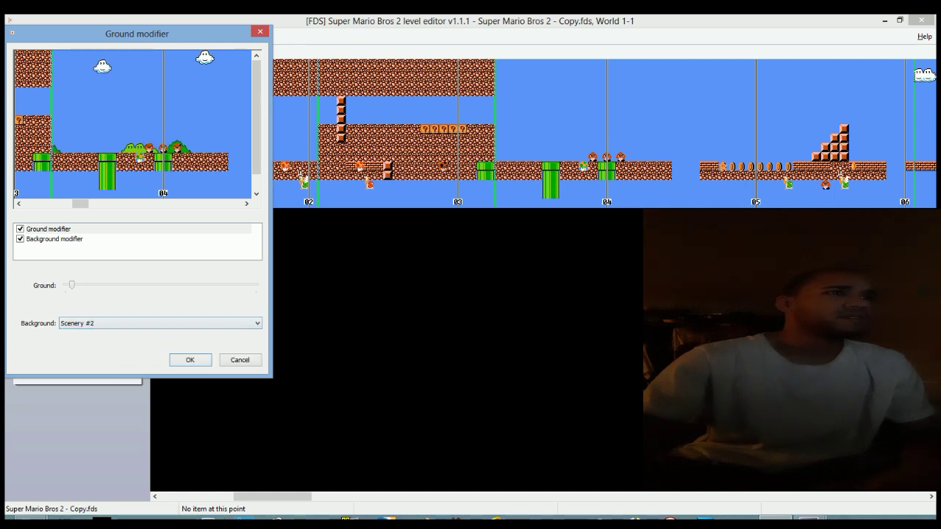
Step: Preview the Scenery #3 and Scenery #1 backgrounds for the ground after page mark 03
{"action": "key", "text": "alt+Down"}
{"action": "key", "text": "Down"}
{"action": "key", "text": "Return"}
{"action": "key", "text": "alt+Down"}
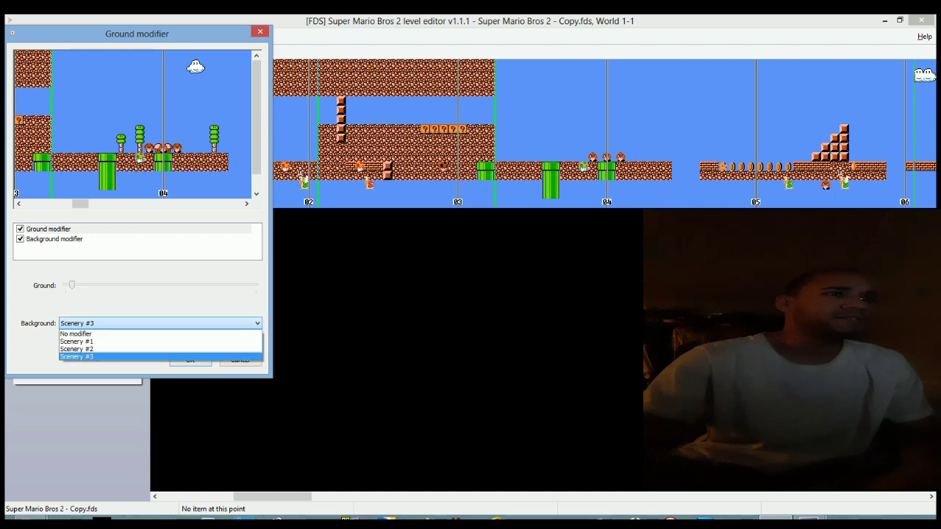
{"action": "key", "text": "Up"}
{"action": "key", "text": "Up"}
{"action": "key", "text": "Return"}
{"action": "key", "text": "alt+Down"}
{"action": "key", "text": "Escape"}
Step: Return the ground modifier's background to Scenery #2 and apply it after page mark 03
{"action": "key", "text": "alt+Down"}
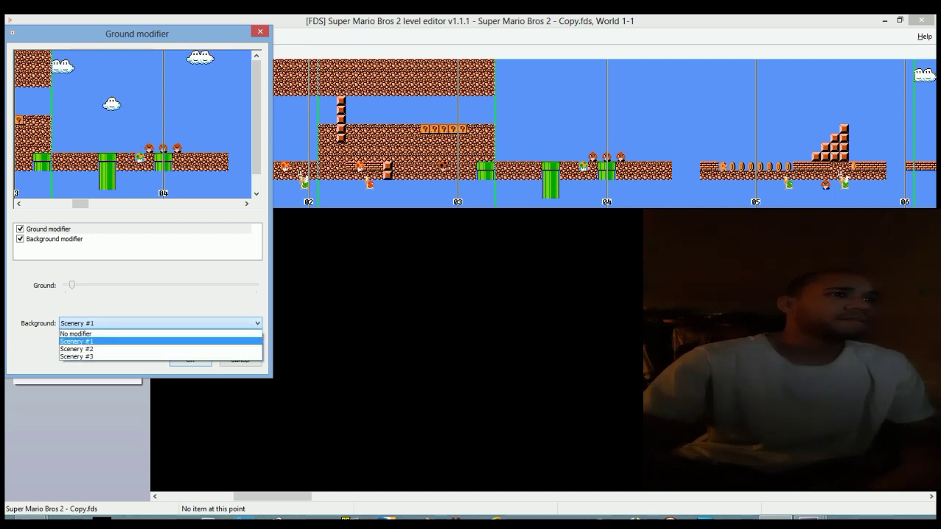
{"action": "key", "text": "Down"}
{"action": "key", "text": "Return"}
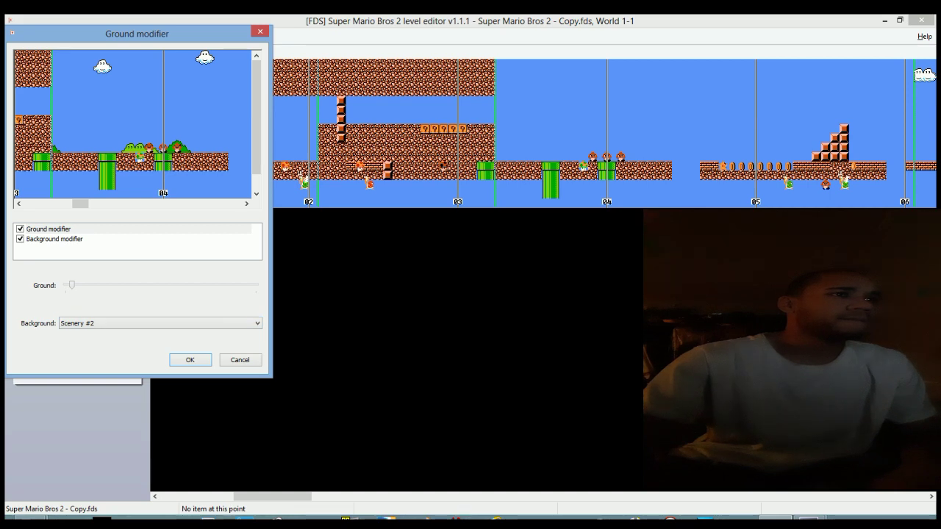
{"action": "left_click", "coordinate": [20, 239]}
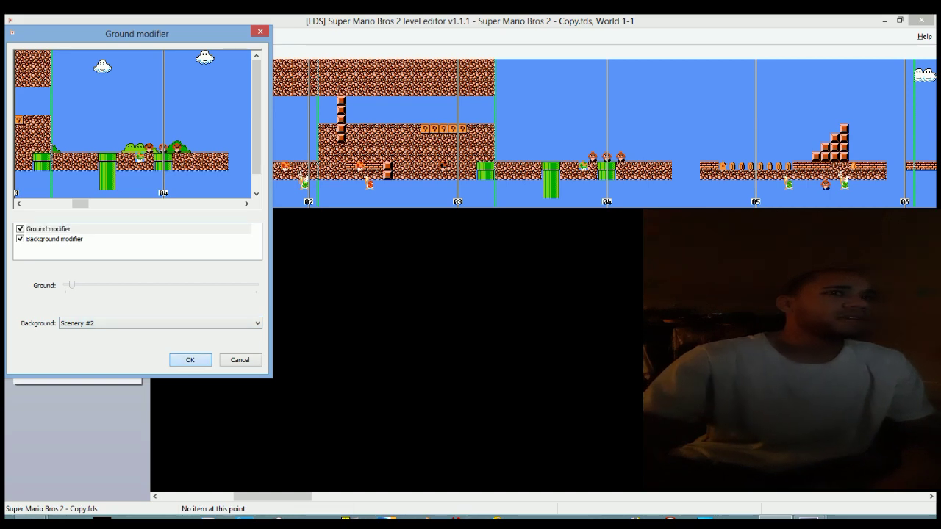
{"action": "key", "text": "Return"}
{"action": "mouse_move", "coordinate": [279, 497]}
{"action": "left_mouse_down"}
{"action": "mouse_move", "coordinate": [493, 497]}
{"action": "mouse_move", "coordinate": [273, 496]}
{"action": "left_mouse_up"}
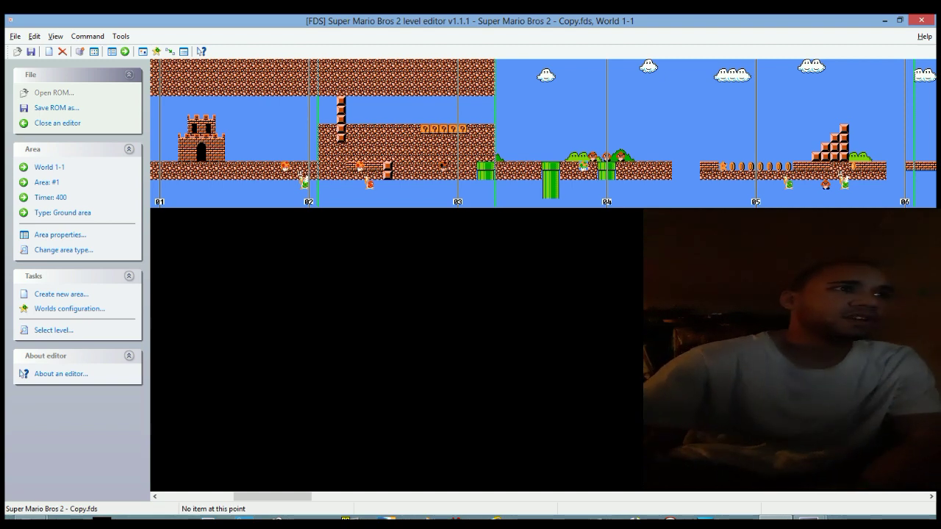
Step: Open the area properties and change the starting ground to one with a one-block-thick ceiling
{"action": "left_click", "coordinate": [59, 234]}
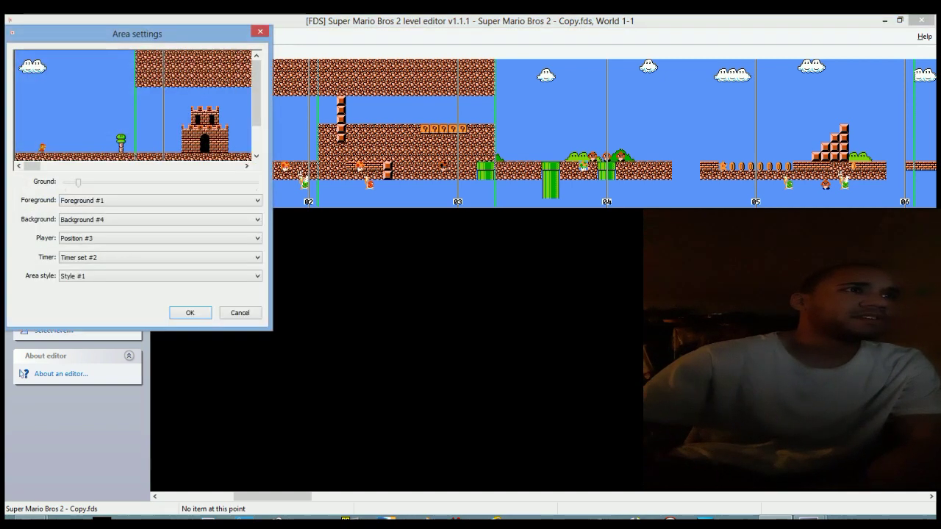
{"action": "left_click_drag", "start_coordinate": [136, 34], "coordinate": [348, 47]}
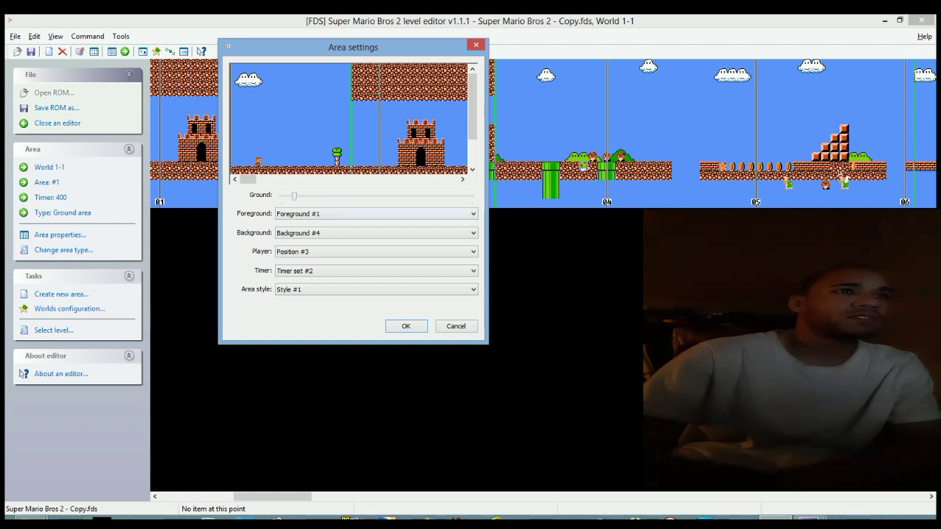
{"action": "mouse_move", "coordinate": [294, 195]}
{"action": "left_mouse_down"}
{"action": "mouse_move", "coordinate": [333, 194]}
{"action": "mouse_move", "coordinate": [280, 195]}
{"action": "mouse_move", "coordinate": [306, 195]}
{"action": "left_mouse_up"}
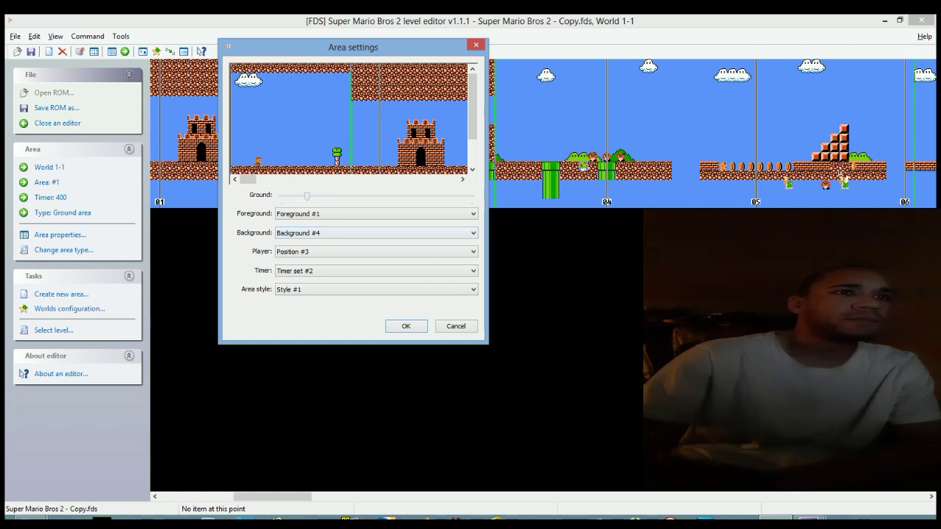
Step: Set the area's background to Background #3 and the player's starting position to Position #2
{"action": "left_click", "coordinate": [376, 233]}
{"action": "left_click", "coordinate": [376, 243]}
{"action": "scroll", "coordinate": [377, 243], "scroll_direction": "down", "scroll_amount": 1}
{"action": "key", "text": "Down"}
{"action": "key", "text": "Up"}
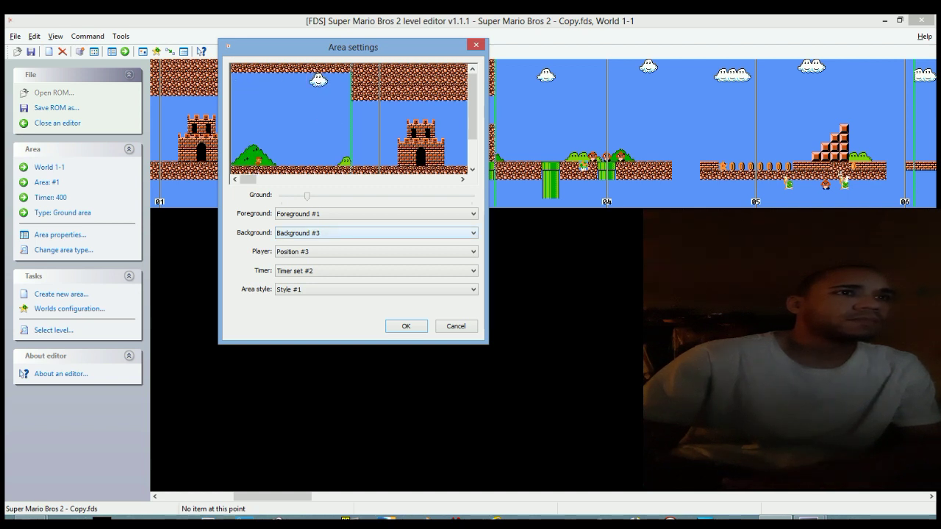
{"action": "left_click", "coordinate": [376, 252]}
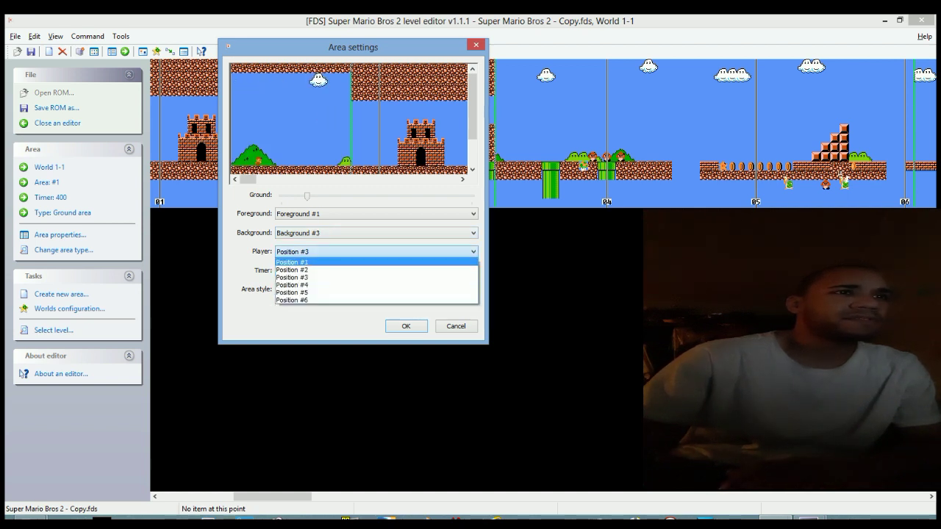
{"action": "left_click", "coordinate": [376, 262]}
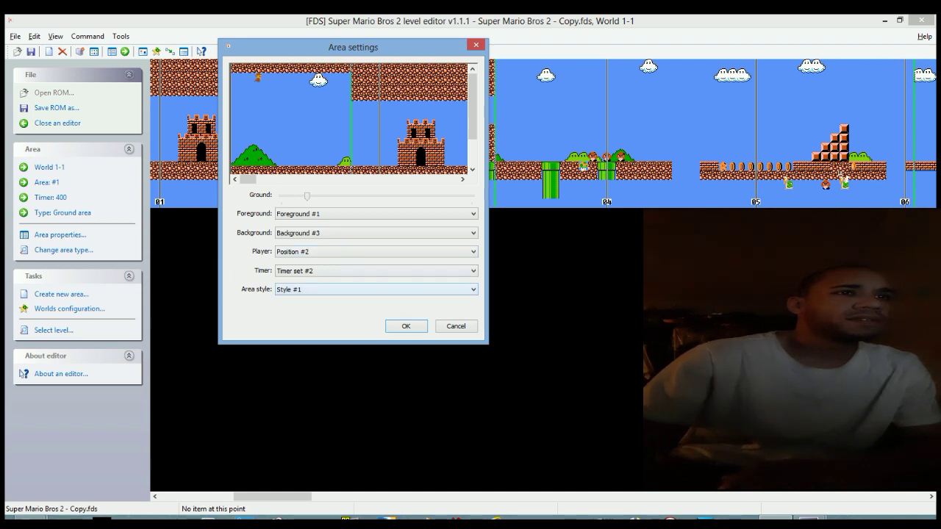
Step: Compare the area style options, including Style #1 and Style #3, and close the area settings
{"action": "key", "text": "alt+Down"}
{"action": "key", "text": "Down"}
{"action": "key", "text": "Return"}
{"action": "key", "text": "Down"}
{"action": "key", "text": "Up"}
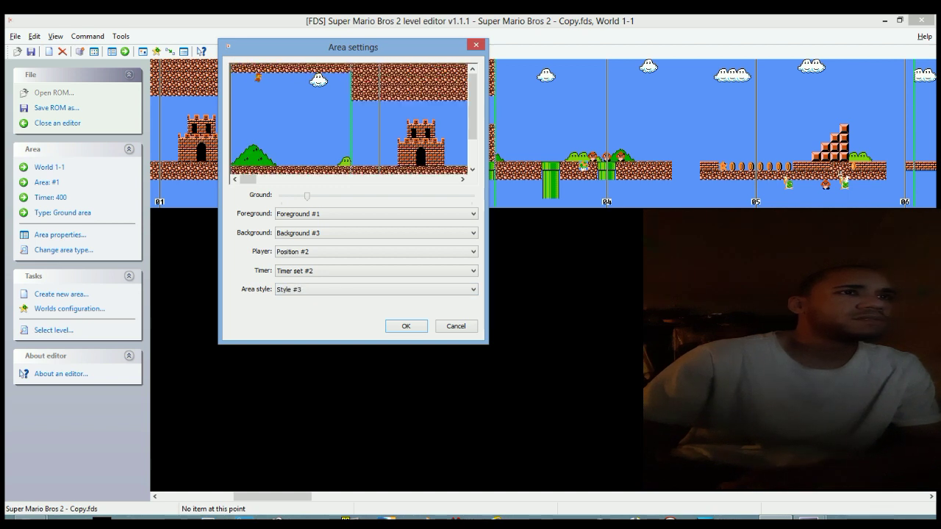
{"action": "key", "text": "Up"}
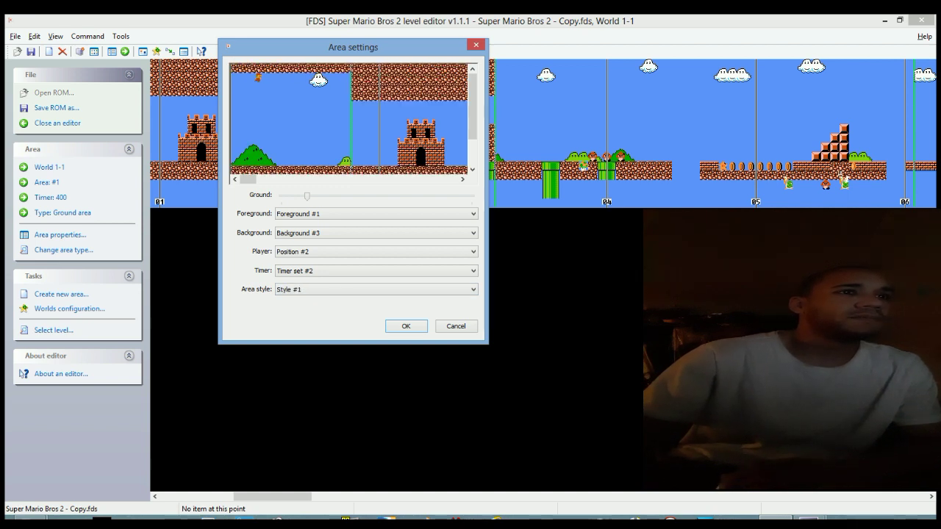
{"action": "key", "text": "Down"}
{"action": "key", "text": "Down"}
{"action": "key", "text": "Up"}
{"action": "key", "text": "Up"}
{"action": "key", "text": "Up"}
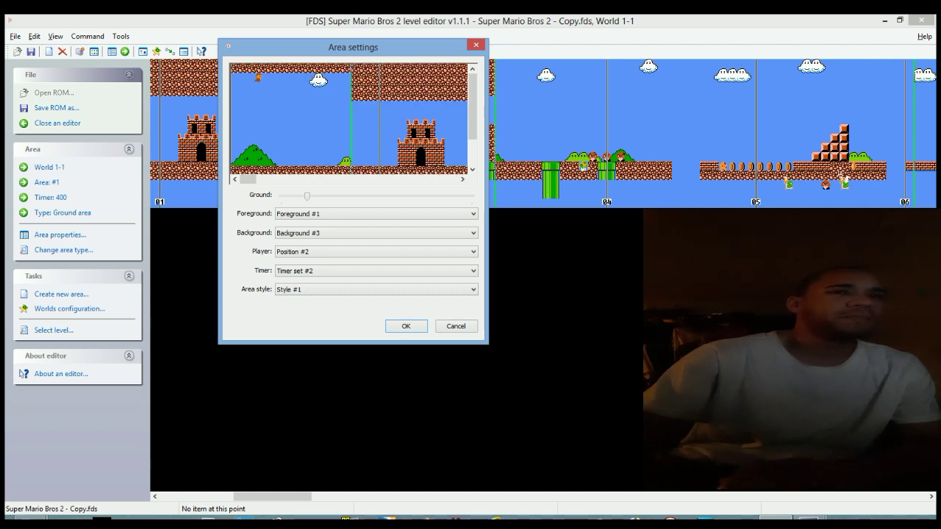
{"action": "key", "text": "Down"}
{"action": "key", "text": "Down"}
{"action": "key", "text": "Return"}
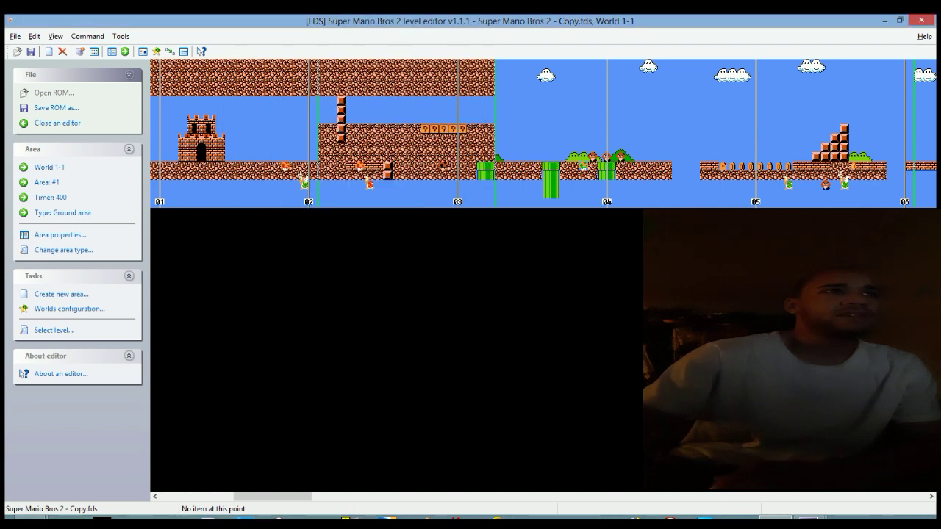
Step: Insert a Tree ledge / Mushroom ledge / Bullet Bill object and place it just after the castle, between page marks 01 and 02
{"action": "left_click", "coordinate": [34, 36]}
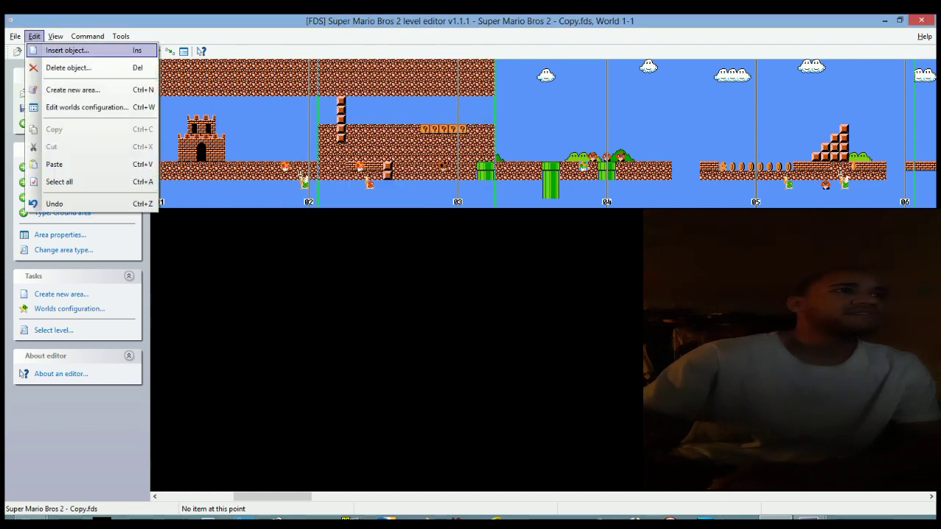
{"action": "left_click", "coordinate": [67, 51]}
{"action": "key", "text": "Return"}
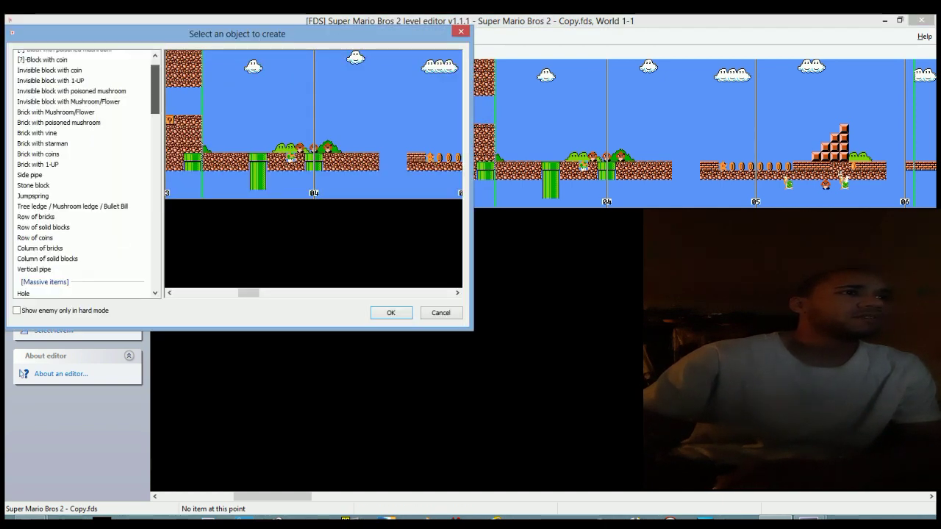
{"action": "scroll", "coordinate": [84, 173], "scroll_direction": "up", "scroll_amount": 2}
{"action": "scroll", "coordinate": [85, 172], "scroll_direction": "down", "scroll_amount": 6}
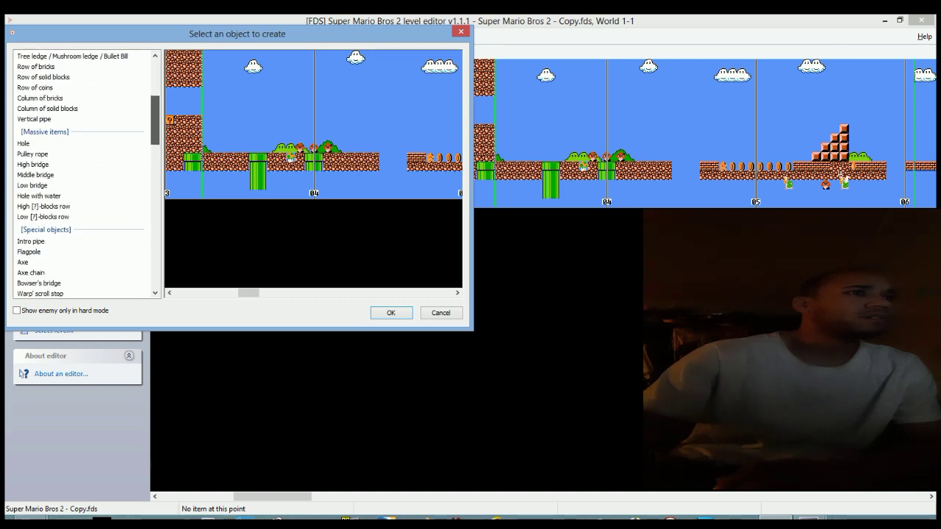
{"action": "scroll", "coordinate": [84, 173], "scroll_direction": "up", "scroll_amount": 4}
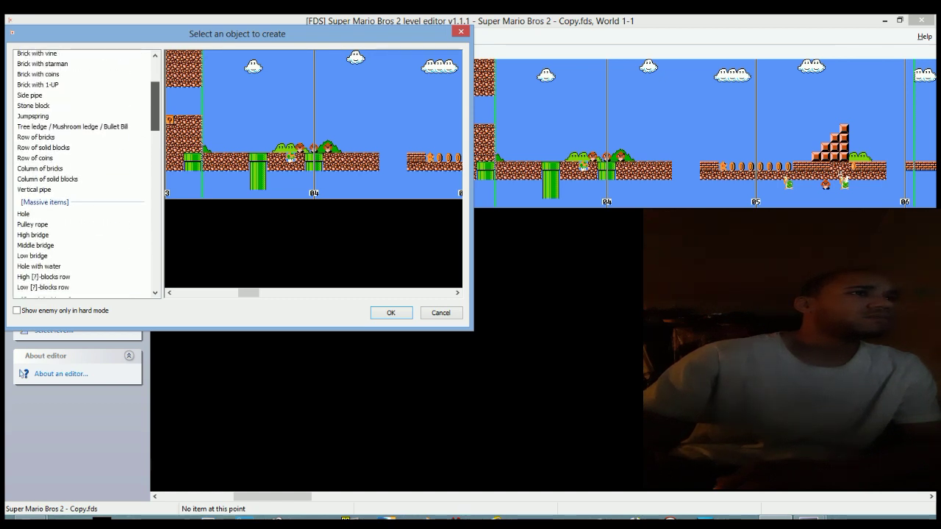
{"action": "left_click", "coordinate": [72, 179]}
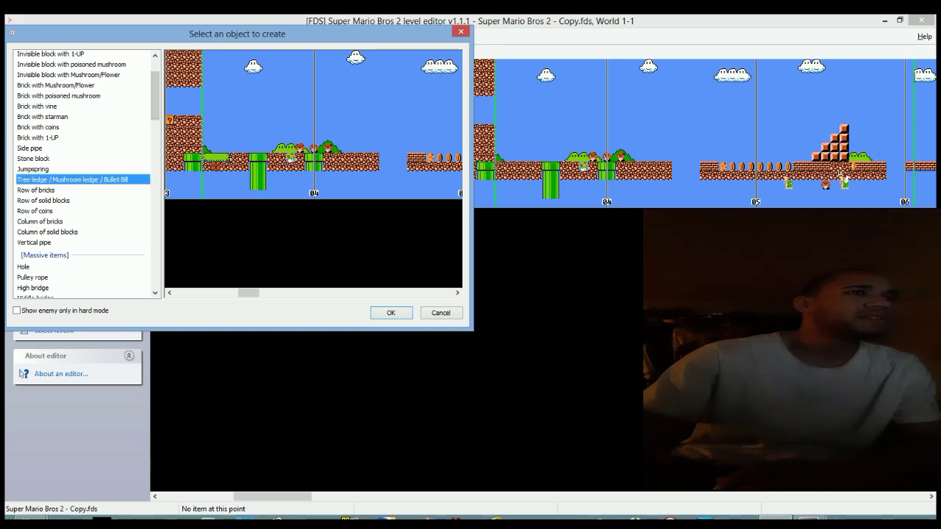
{"action": "left_click", "coordinate": [392, 313]}
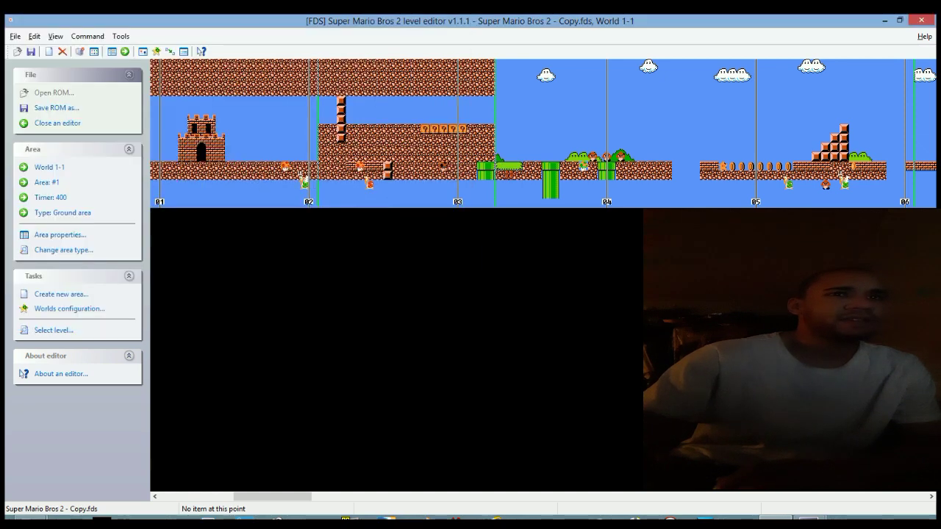
{"action": "left_click_drag", "start_coordinate": [509, 167], "coordinate": [241, 157]}
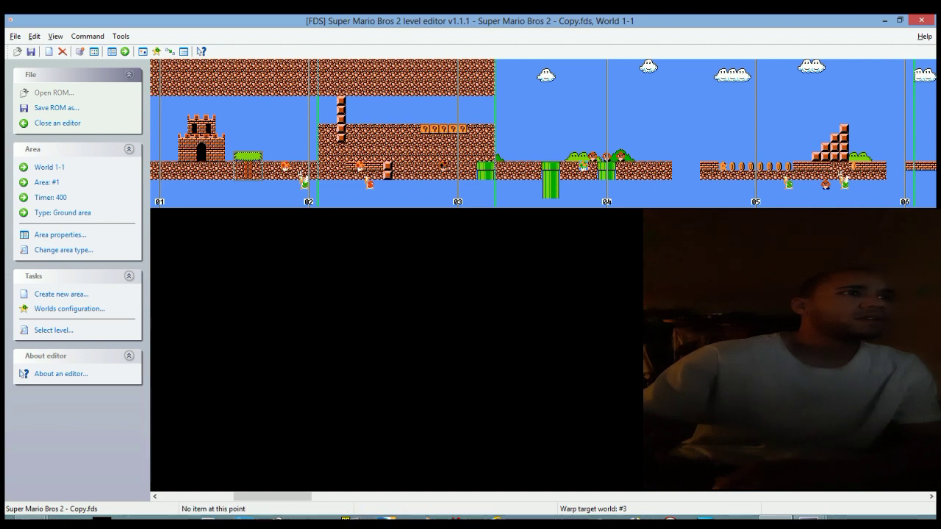
Step: Open the area properties and compare the area styles Style #2, Style #3, Cloud area and Style #1 in the preview
{"action": "left_click", "coordinate": [60, 236]}
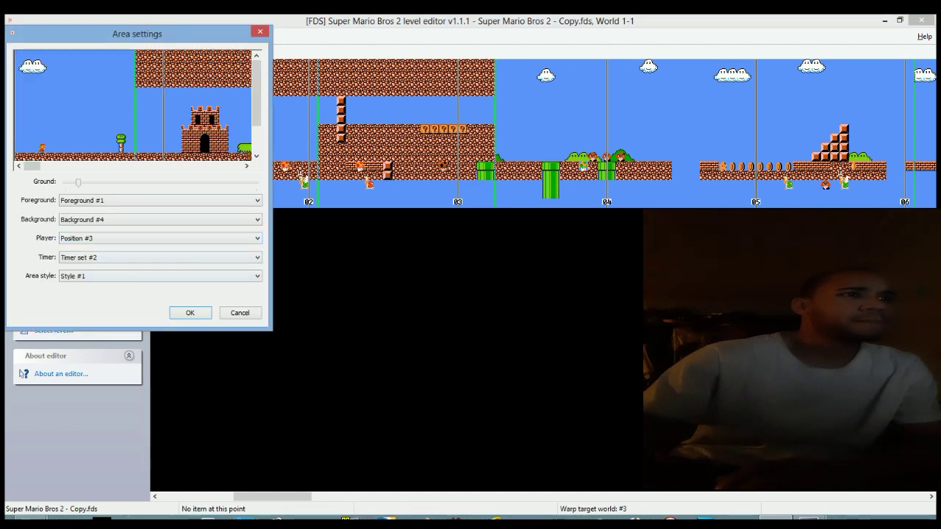
{"action": "left_click", "coordinate": [160, 277]}
{"action": "left_click", "coordinate": [161, 293]}
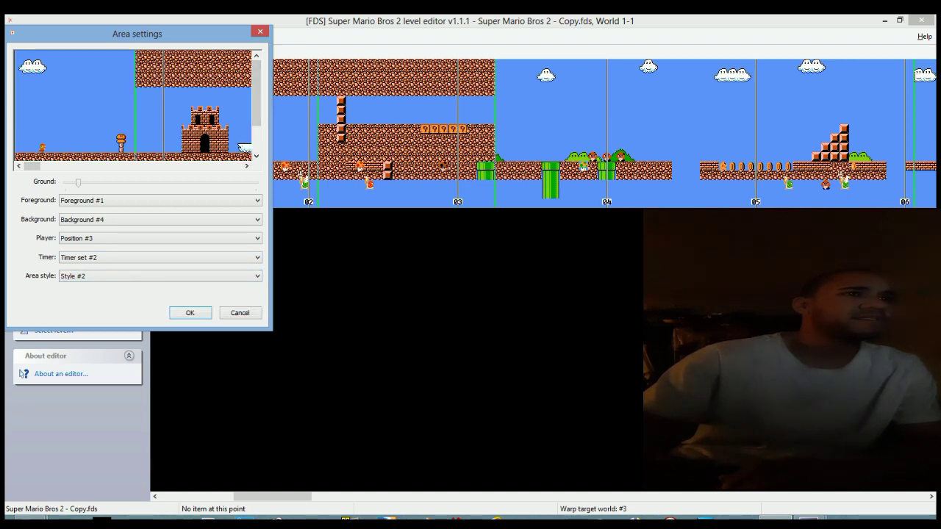
{"action": "key", "text": "alt+Down"}
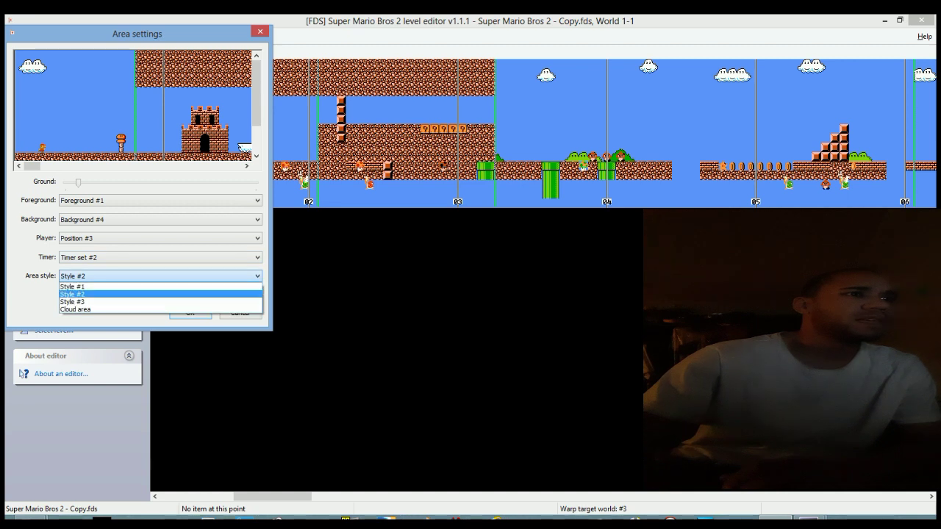
{"action": "key", "text": "Down"}
{"action": "key", "text": "Return"}
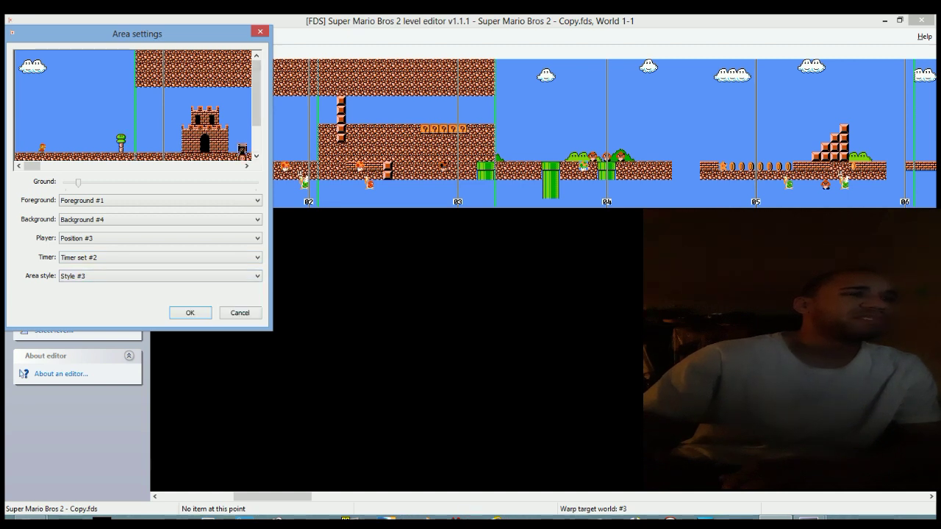
{"action": "key", "text": "alt+Down"}
{"action": "key", "text": "Down"}
{"action": "key", "text": "Return"}
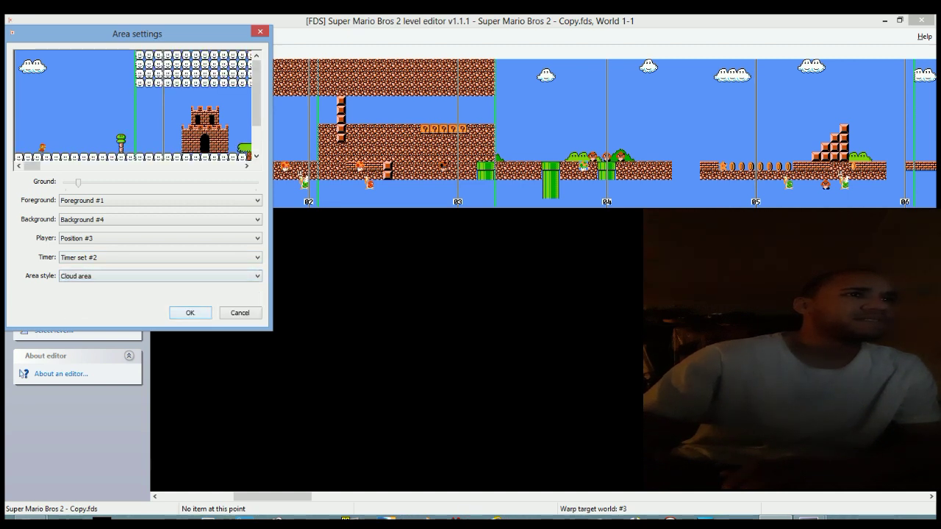
{"action": "key", "text": "alt+Down"}
{"action": "key", "text": "Up"}
{"action": "key", "text": "Up"}
{"action": "key", "text": "Up"}
{"action": "key", "text": "Return"}
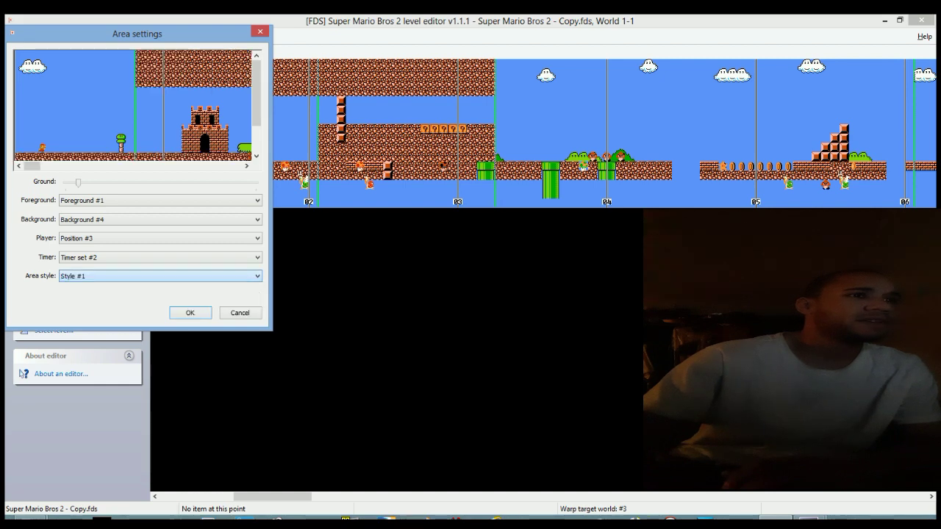
Step: Set the area style to Style #2 and apply the area settings
{"action": "key", "text": "alt+Down"}
{"action": "key", "text": "Down"}
{"action": "key", "text": "Return"}
{"action": "key", "text": "Return"}
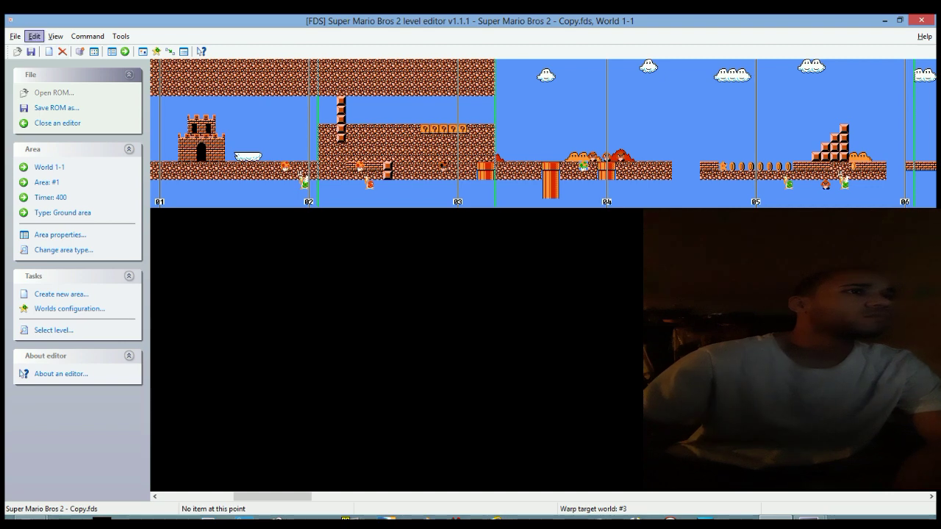
Step: Open the worlds configuration and select Area #1 of World #1, Level #2
{"action": "left_click", "coordinate": [34, 36]}
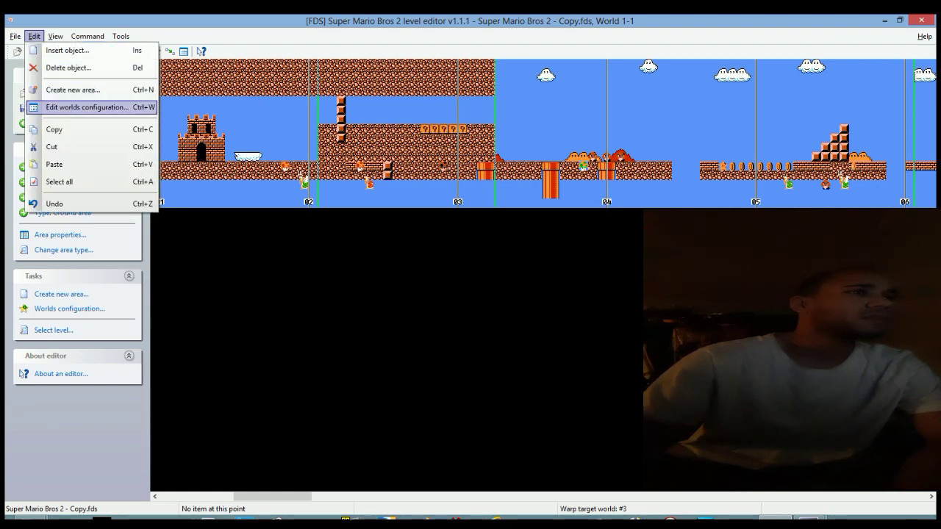
{"action": "key", "text": "Return"}
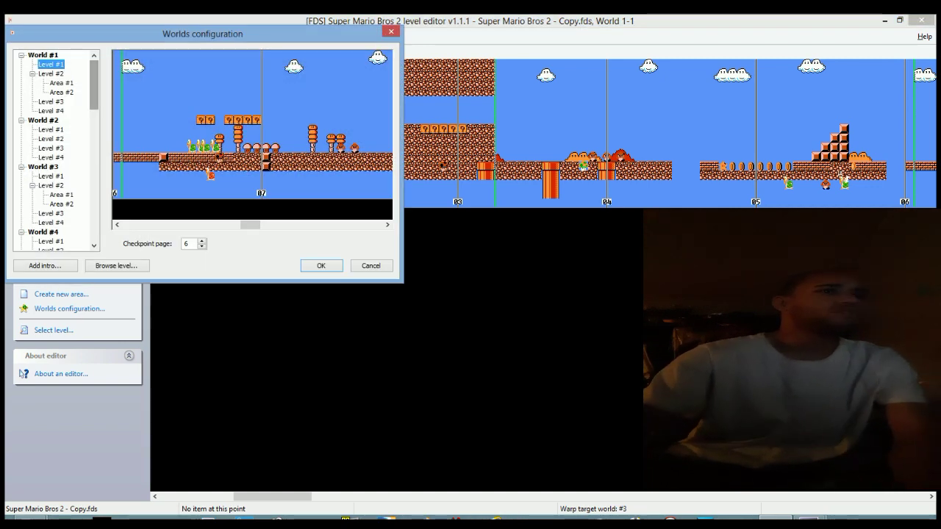
{"action": "left_click_drag", "start_coordinate": [176, 34], "coordinate": [401, 46]}
{"action": "left_click", "coordinate": [285, 96]}
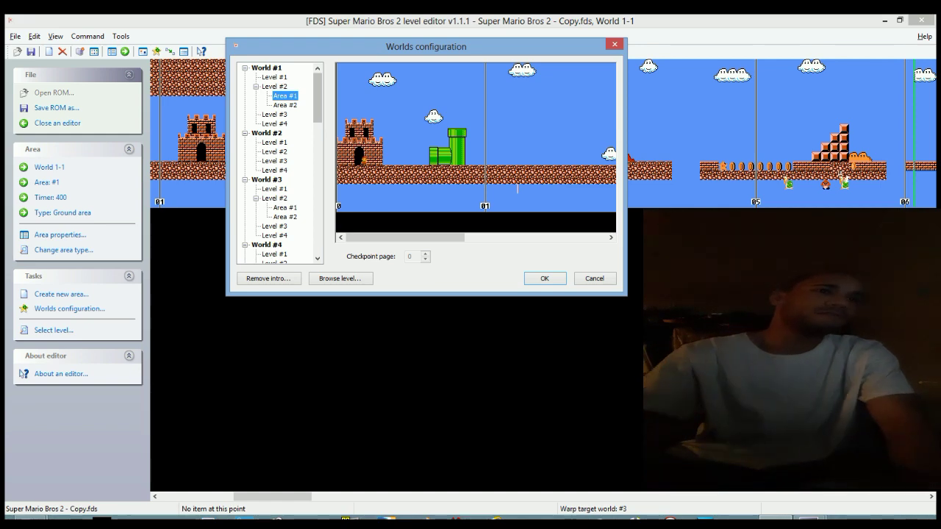
Step: Try different page numbers in the target area selection for World #1, Level #2, Area #1, and cancel it
{"action": "left_click", "coordinate": [340, 278]}
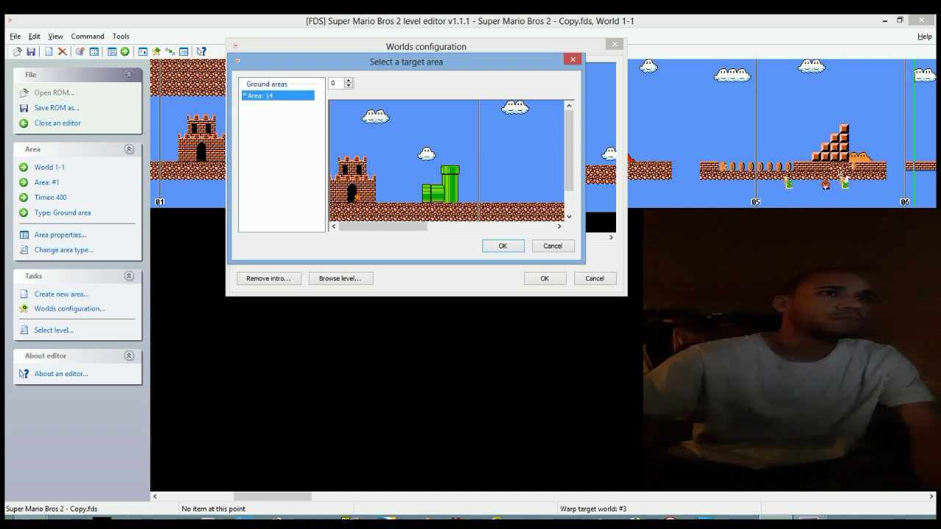
{"action": "left_click", "coordinate": [348, 80]}
{"action": "left_click", "coordinate": [348, 80]}
{"action": "left_click", "coordinate": [348, 86]}
{"action": "left_click", "coordinate": [349, 81]}
{"action": "left_click", "coordinate": [349, 86]}
{"action": "left_click", "coordinate": [348, 81]}
{"action": "left_click", "coordinate": [349, 86]}
{"action": "left_click", "coordinate": [553, 246]}
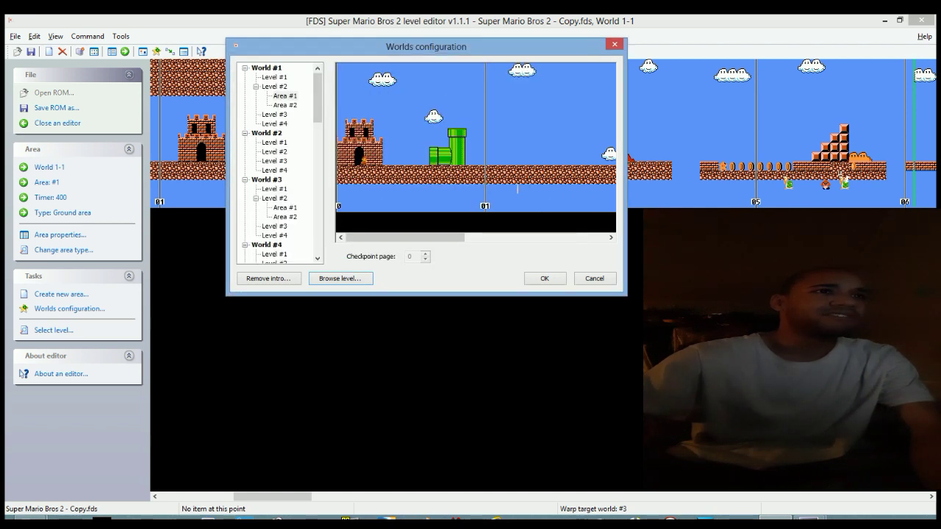
Step: Assign the underground Area 70 as the target area of World #1, Level #1
{"action": "left_click", "coordinate": [274, 78]}
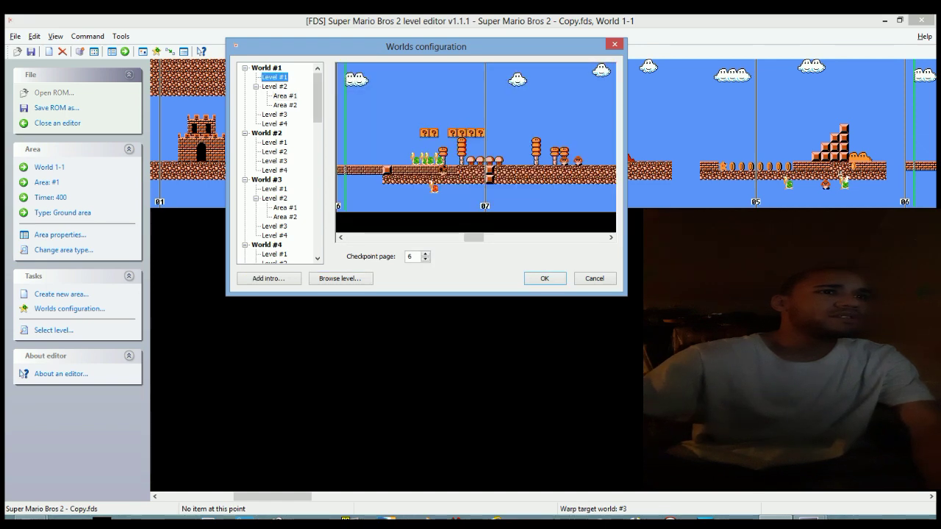
{"action": "left_click", "coordinate": [339, 278]}
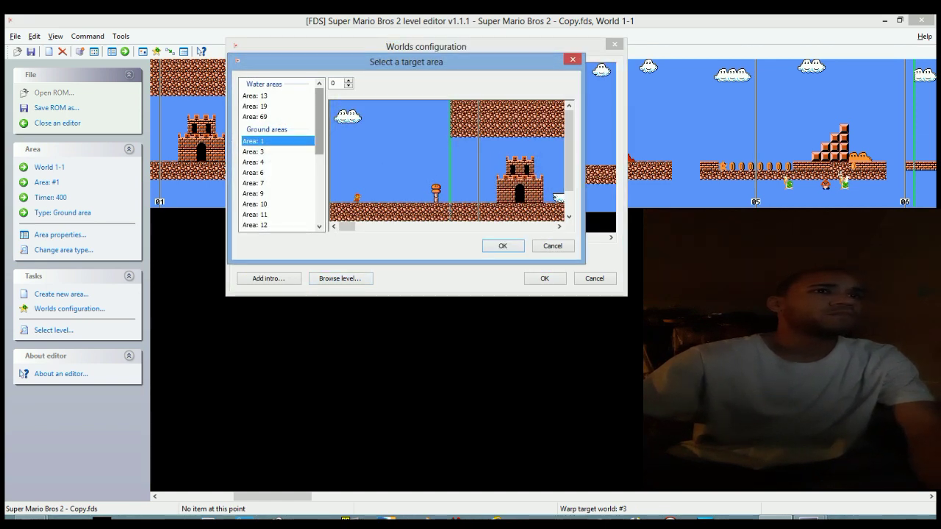
{"action": "left_click_drag", "start_coordinate": [319, 119], "coordinate": [319, 165]}
{"action": "left_click", "coordinate": [258, 184]}
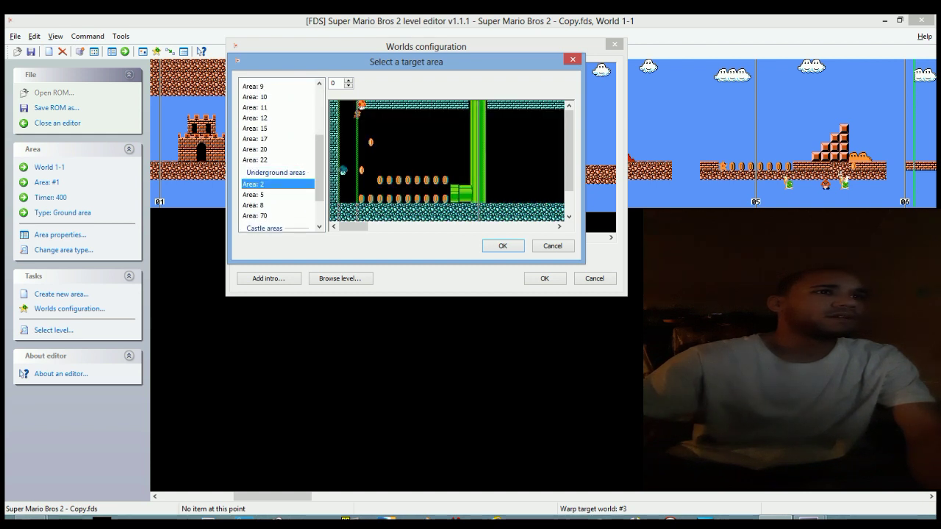
{"action": "key", "text": "Down"}
{"action": "key", "text": "Down"}
{"action": "key", "text": "Down"}
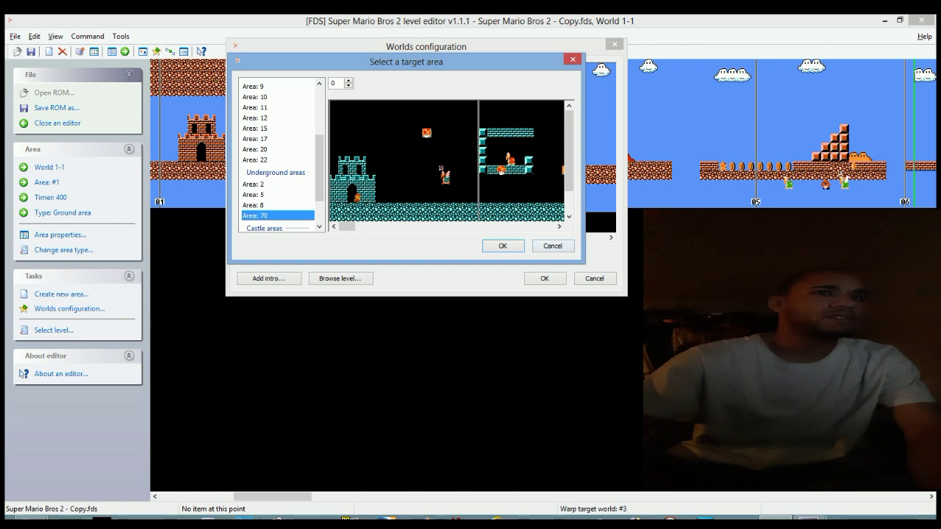
{"action": "key", "text": "Return"}
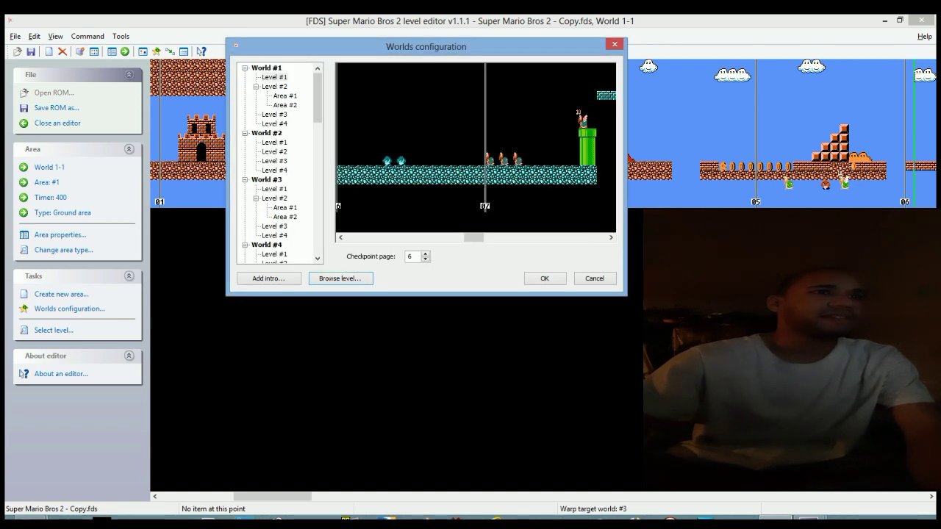
Step: Examine the previews of levels in Worlds #3, #2 and #1, ending at World #1, Level #1
{"action": "left_click", "coordinate": [274, 189]}
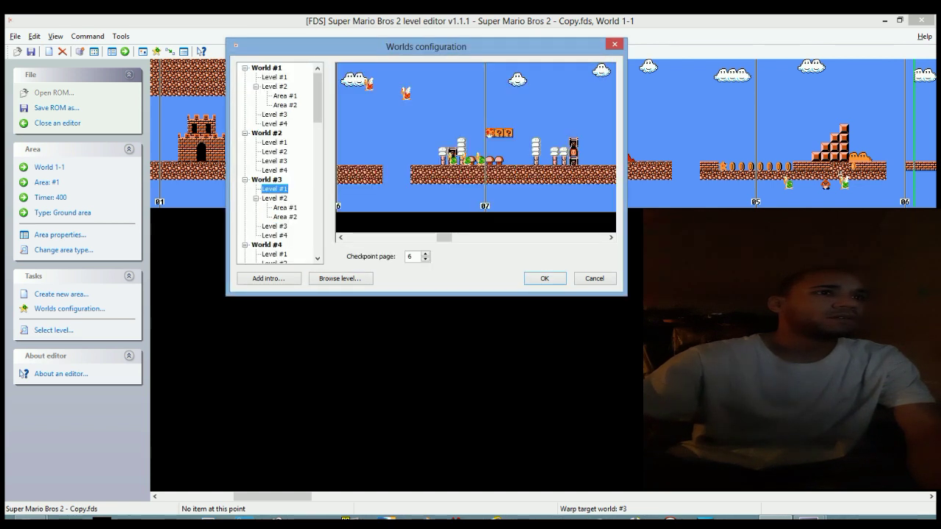
{"action": "left_click", "coordinate": [275, 254]}
{"action": "key", "text": "Up"}
{"action": "key", "text": "Up"}
{"action": "key", "text": "Up"}
{"action": "key", "text": "Up"}
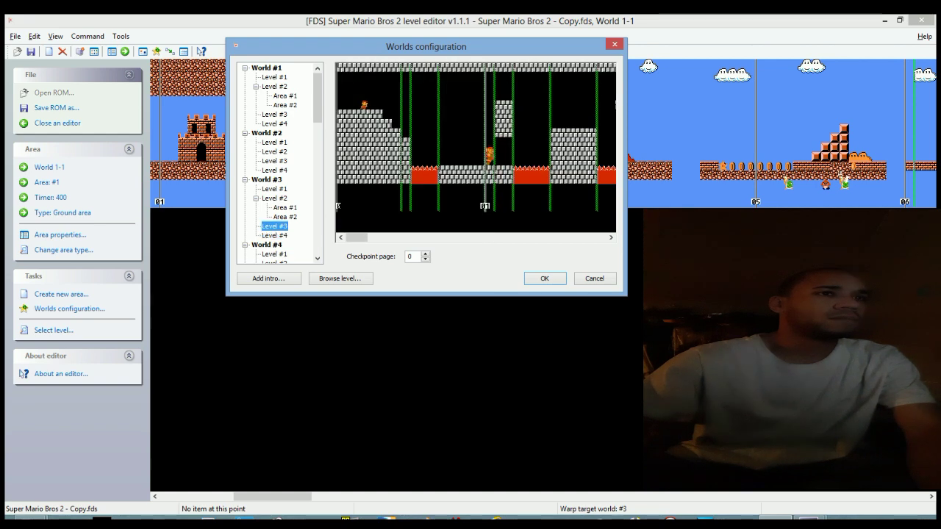
{"action": "left_click", "coordinate": [274, 142]}
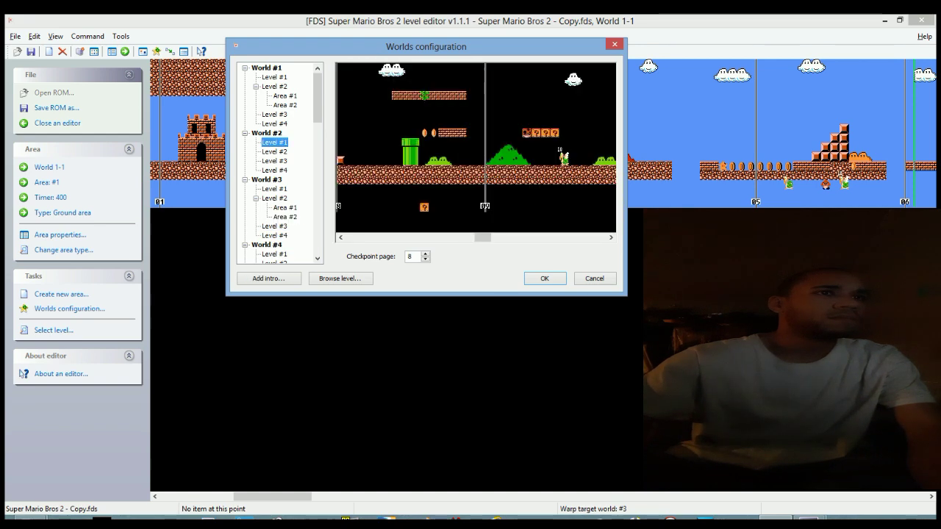
{"action": "key", "text": "Up"}
{"action": "key", "text": "Up"}
{"action": "key", "text": "Up"}
{"action": "key", "text": "Up"}
{"action": "key", "text": "Up"}
{"action": "key", "text": "Up"}
{"action": "key", "text": "Up"}
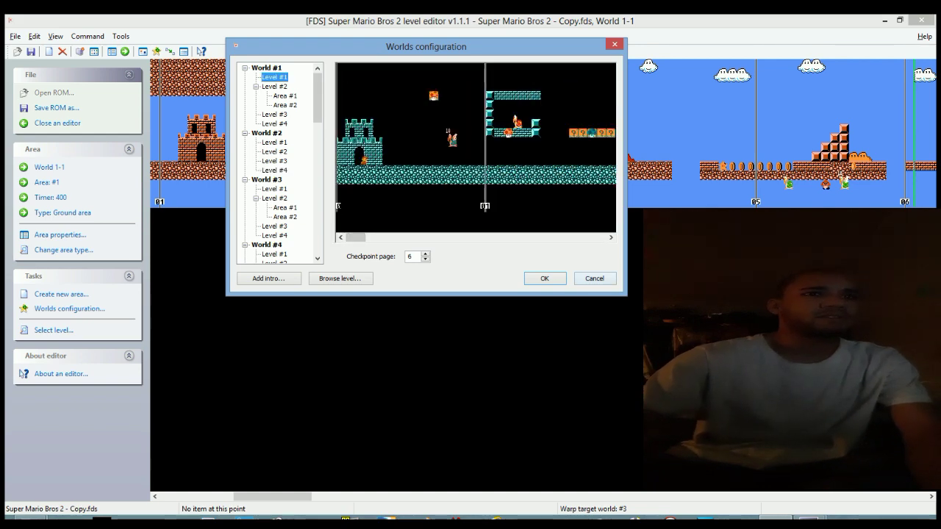
Step: Apply the worlds configuration and look over the replaced World 1-1 area through to its end and back
{"action": "left_click", "coordinate": [544, 279]}
{"action": "left_click_drag", "start_coordinate": [199, 497], "coordinate": [330, 497]}
{"action": "scroll", "coordinate": [544, 133], "scroll_direction": "right", "scroll_amount": 10}
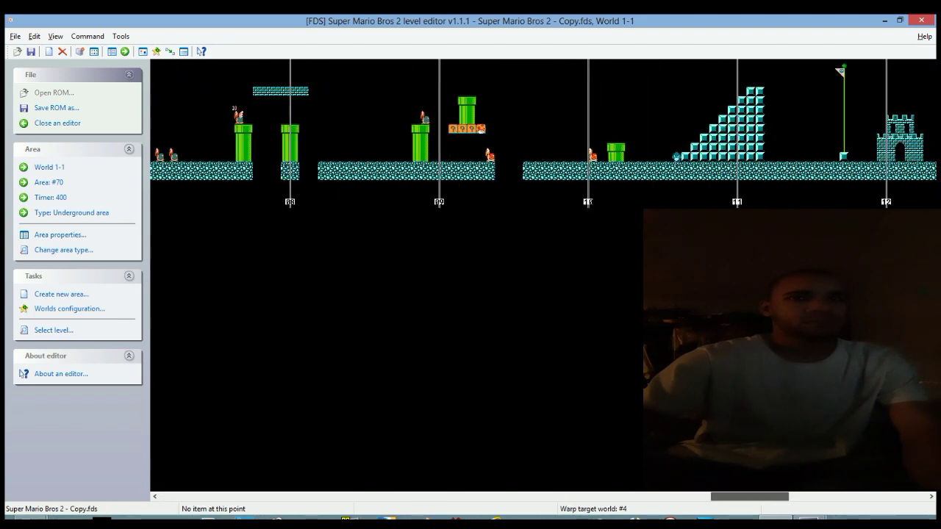
{"action": "scroll", "coordinate": [544, 132], "scroll_direction": "left", "scroll_amount": 10}
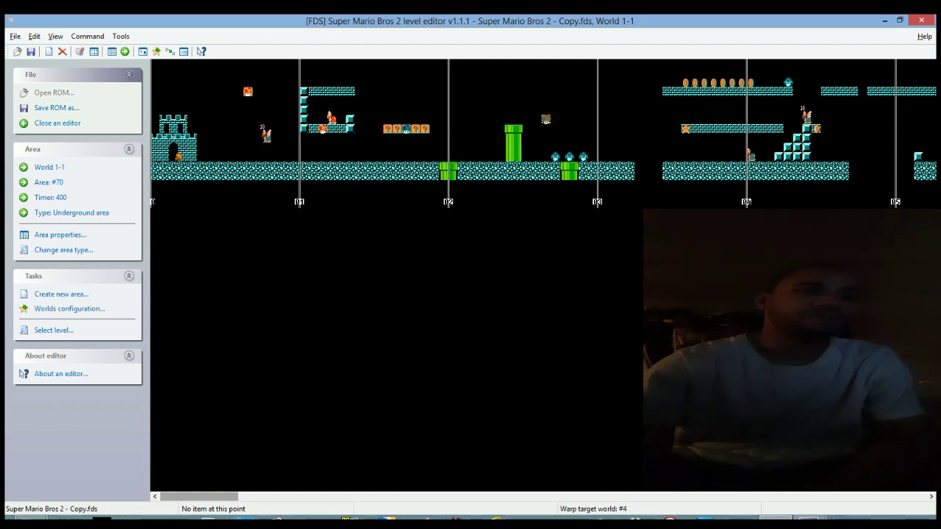
{"action": "mouse_move", "coordinate": [200, 497]}
{"action": "left_mouse_down"}
{"action": "mouse_move", "coordinate": [568, 497]}
{"action": "mouse_move", "coordinate": [199, 497]}
{"action": "left_mouse_up"}
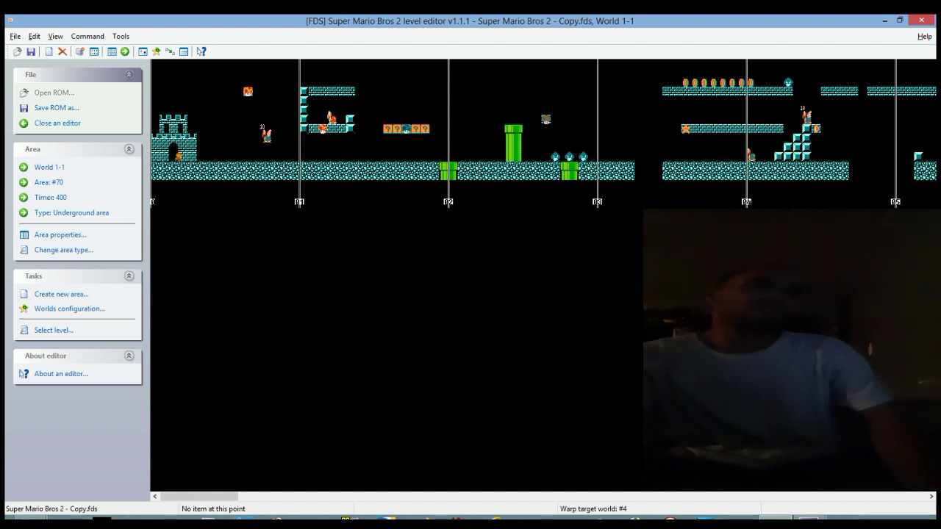
Step: Select World #A, Level #1 as the level to edit
{"action": "left_click", "coordinate": [55, 36]}
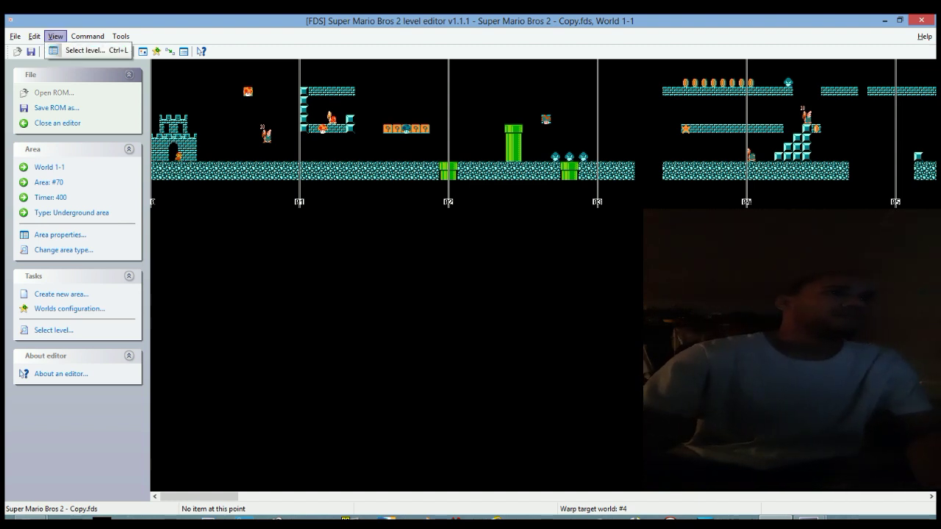
{"action": "mouse_move", "coordinate": [35, 36]}
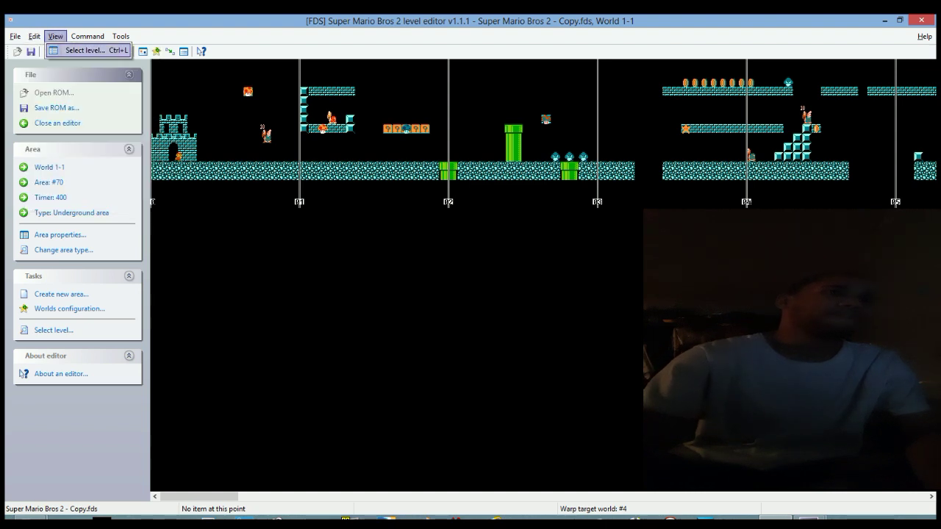
{"action": "key", "text": "Return"}
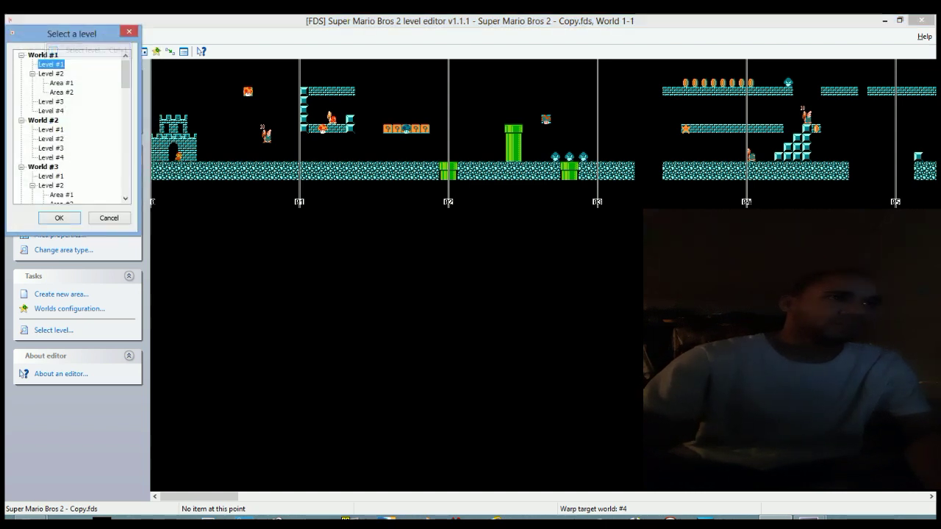
{"action": "left_click_drag", "start_coordinate": [71, 34], "coordinate": [316, 59]}
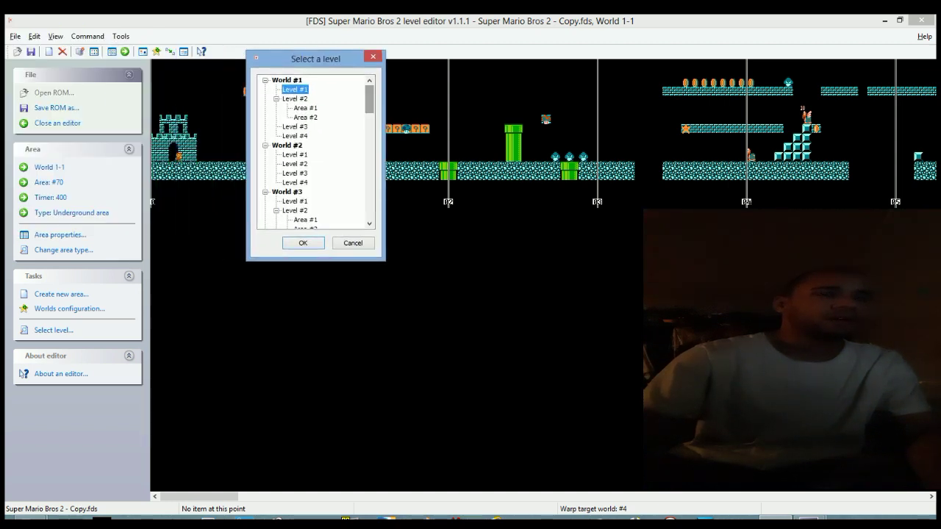
{"action": "scroll", "coordinate": [316, 150], "scroll_direction": "down", "scroll_amount": 18}
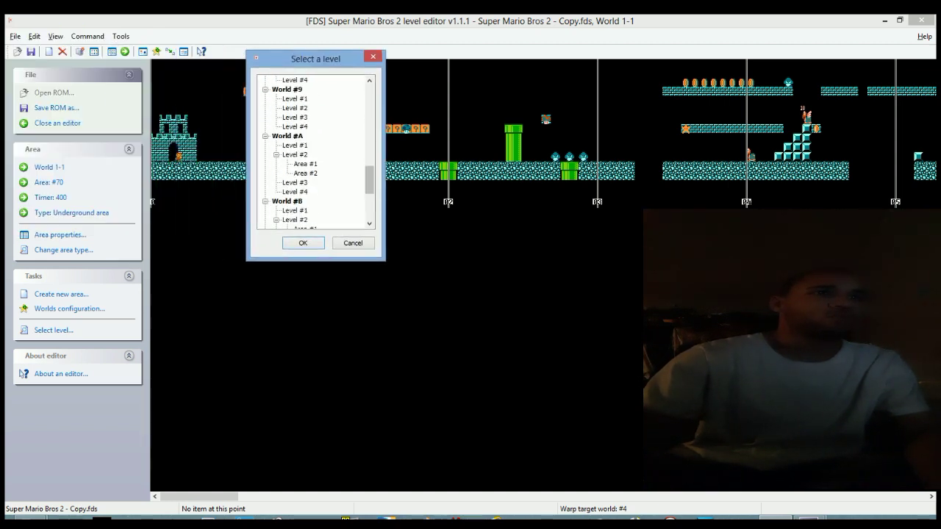
{"action": "key", "text": "Return"}
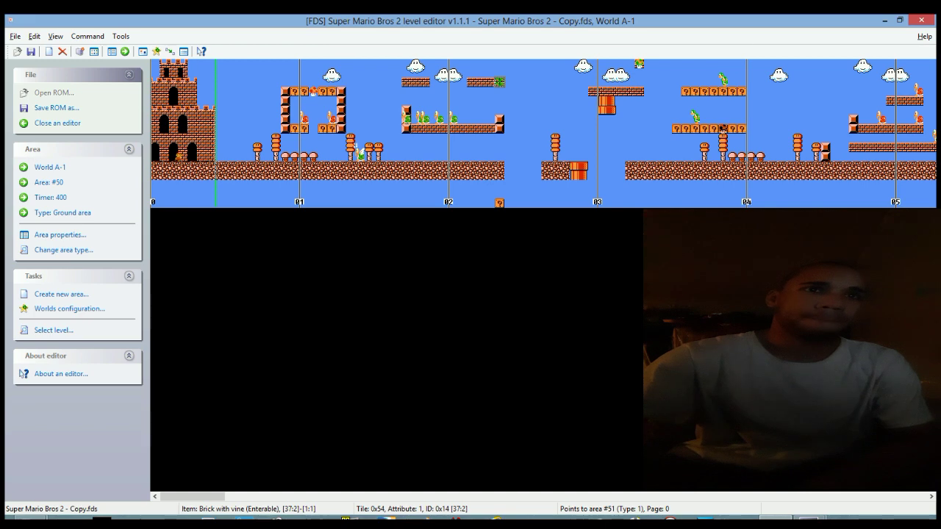
Step: Follow the enterable vine brick in World A-1 to its target area, look over it, and return to World A-1
{"action": "double_click", "coordinate": [500, 82]}
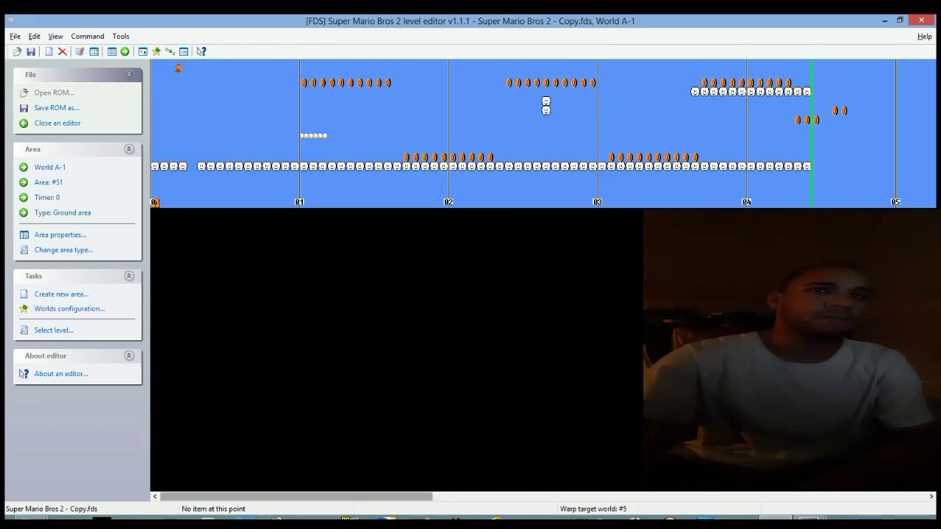
{"action": "left_click_drag", "start_coordinate": [316, 497], "coordinate": [370, 497]}
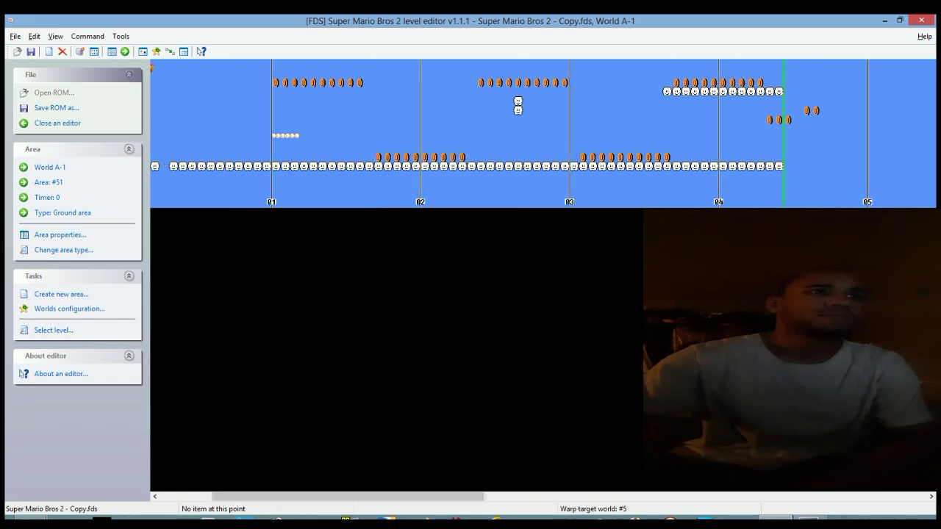
{"action": "left_click", "coordinate": [50, 167]}
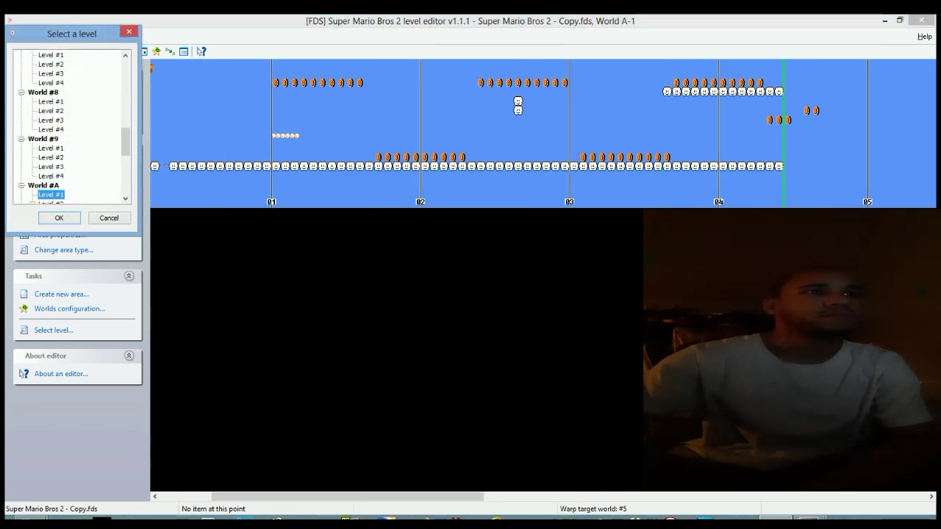
{"action": "left_click", "coordinate": [60, 216]}
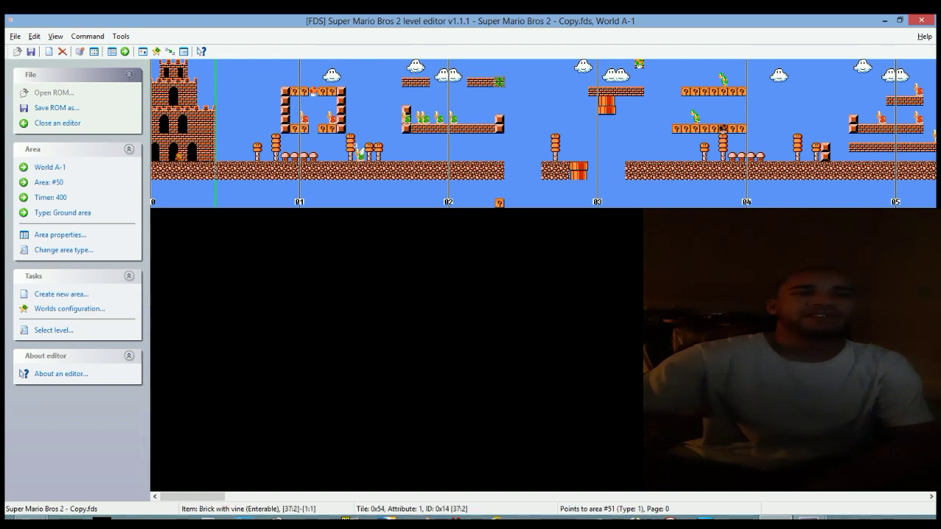
Step: Open the entrance pointer of the vine brick near page 02 and preview ground Areas 14, 52, 58, 60 and 68 as targets
{"action": "right_click", "coordinate": [499, 81]}
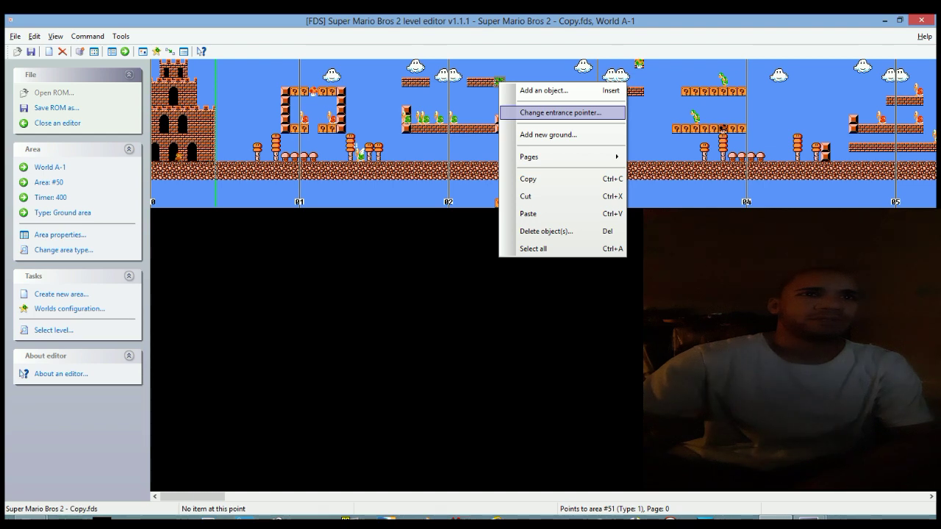
{"action": "left_click", "coordinate": [560, 112]}
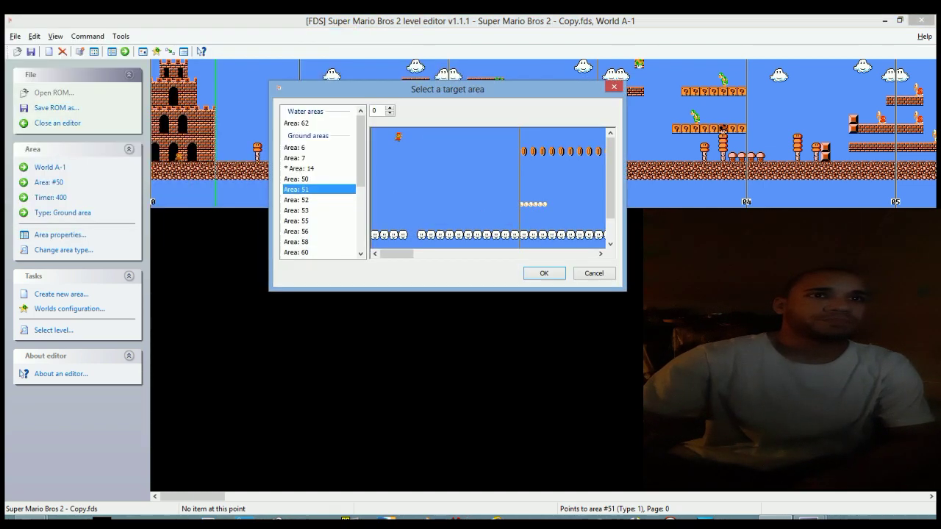
{"action": "left_click_drag", "start_coordinate": [447, 89], "coordinate": [462, 92]}
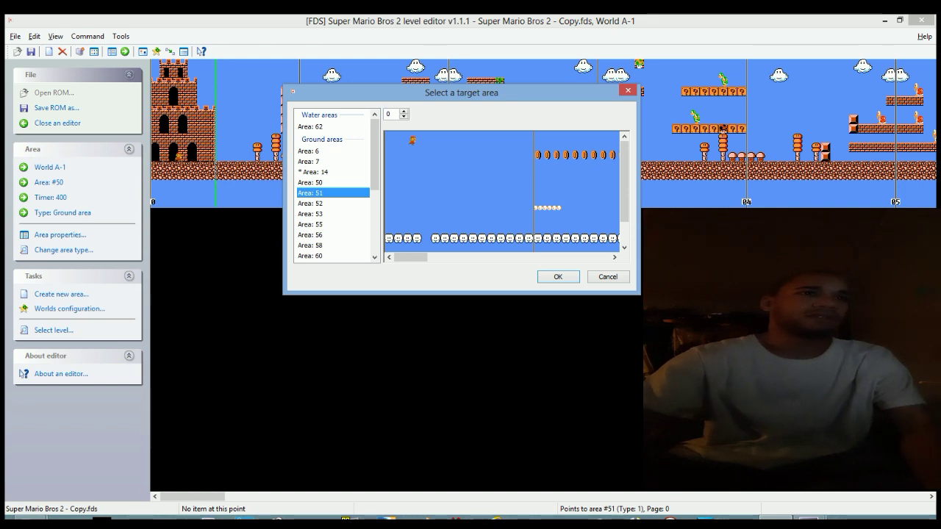
{"action": "left_click", "coordinate": [314, 172]}
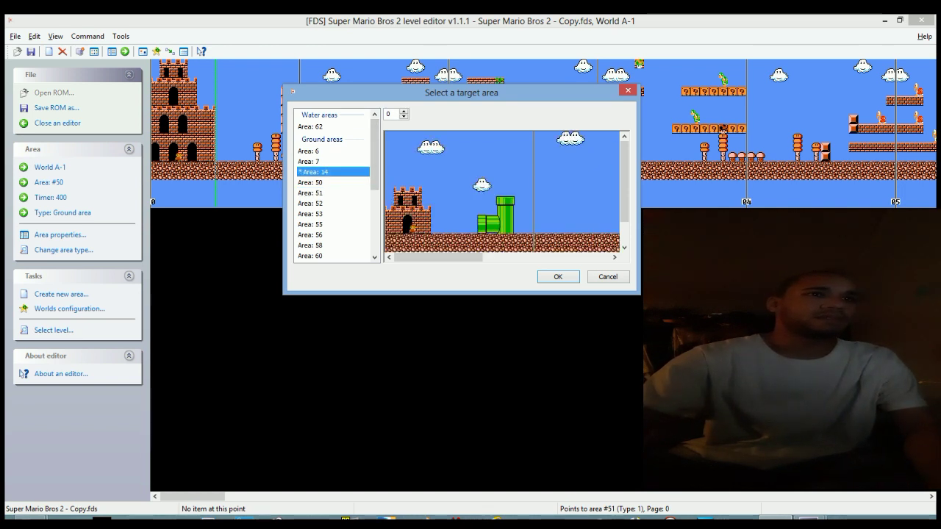
{"action": "left_click_drag", "start_coordinate": [375, 156], "coordinate": [375, 168]}
{"action": "left_click", "coordinate": [311, 179]}
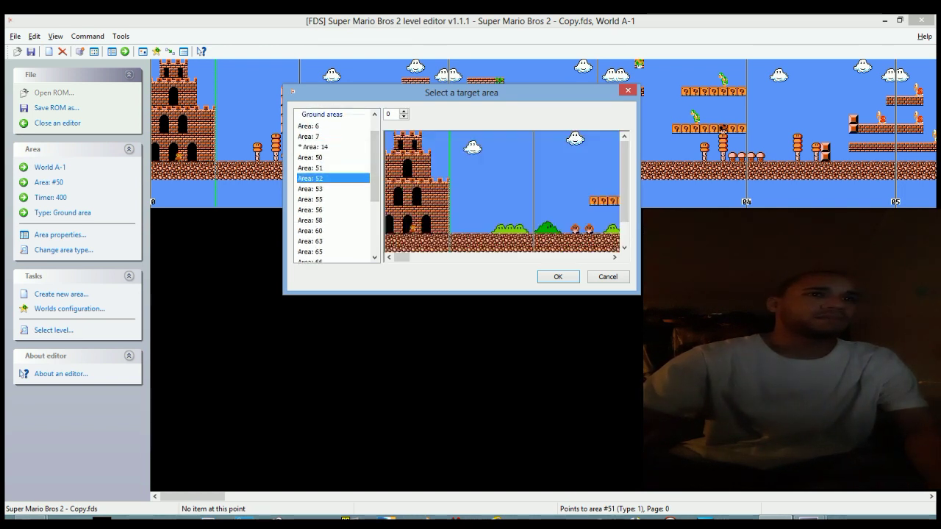
{"action": "left_click", "coordinate": [312, 221]}
{"action": "left_click", "coordinate": [312, 231]}
{"action": "left_click_drag", "start_coordinate": [375, 175], "coordinate": [375, 217]}
{"action": "left_click", "coordinate": [312, 184]}
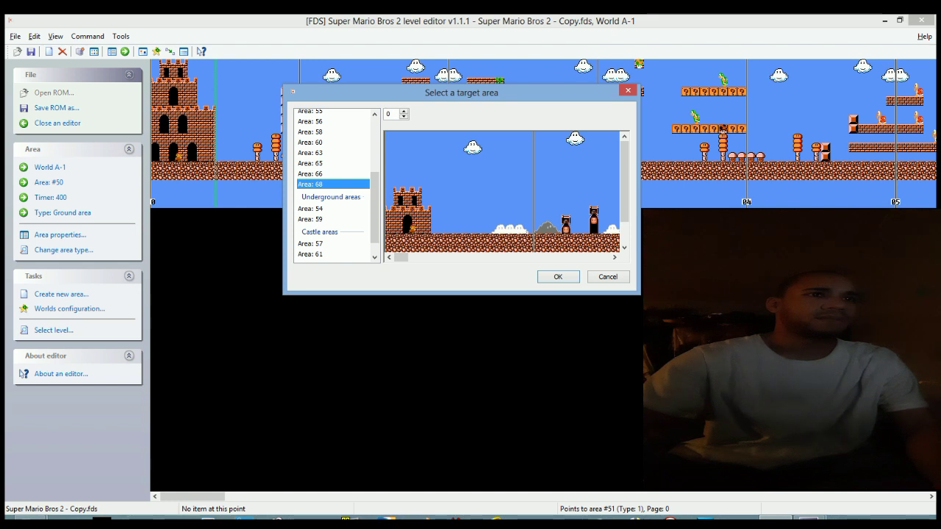
Step: Preview underground Area 54, and choose underground Area 59, page 0, as the vine brick's target area
{"action": "left_click", "coordinate": [311, 209]}
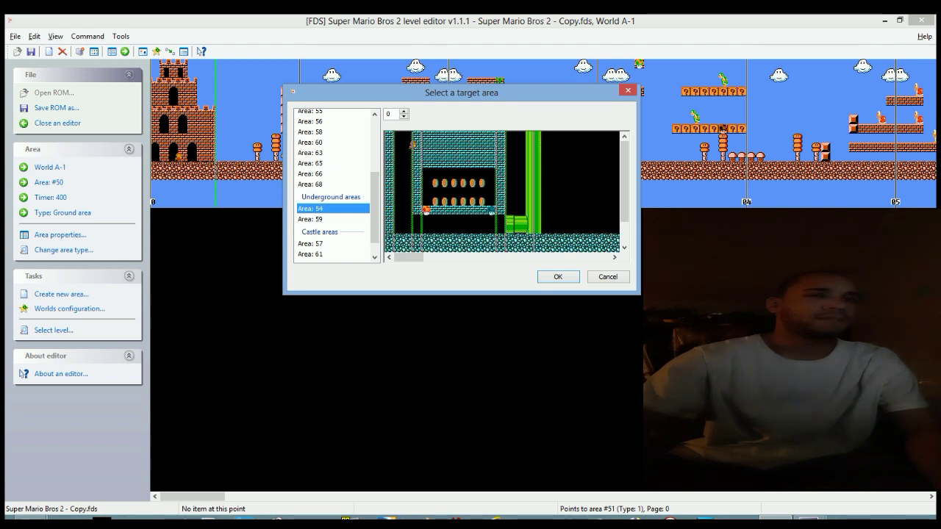
{"action": "left_click", "coordinate": [312, 219]}
{"action": "scroll", "coordinate": [332, 184], "scroll_direction": "down", "scroll_amount": 1}
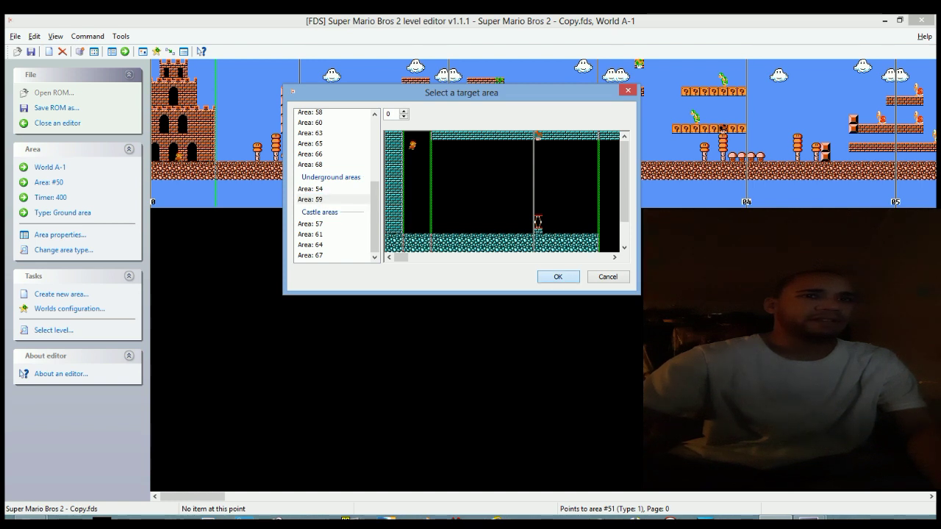
{"action": "left_click", "coordinate": [558, 276]}
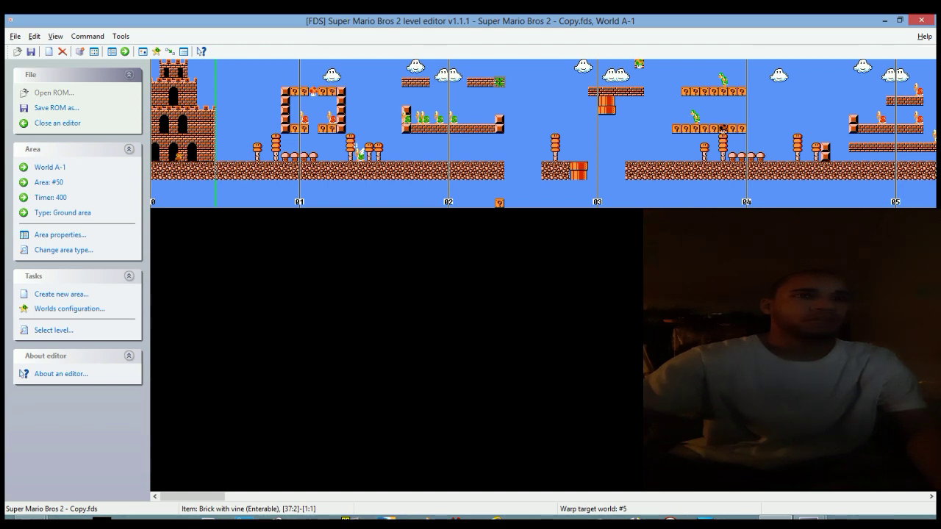
Step: Try to point the vine brick's entrance back to ground Area 51, page 0
{"action": "right_click", "coordinate": [499, 83]}
{"action": "left_click", "coordinate": [560, 114]}
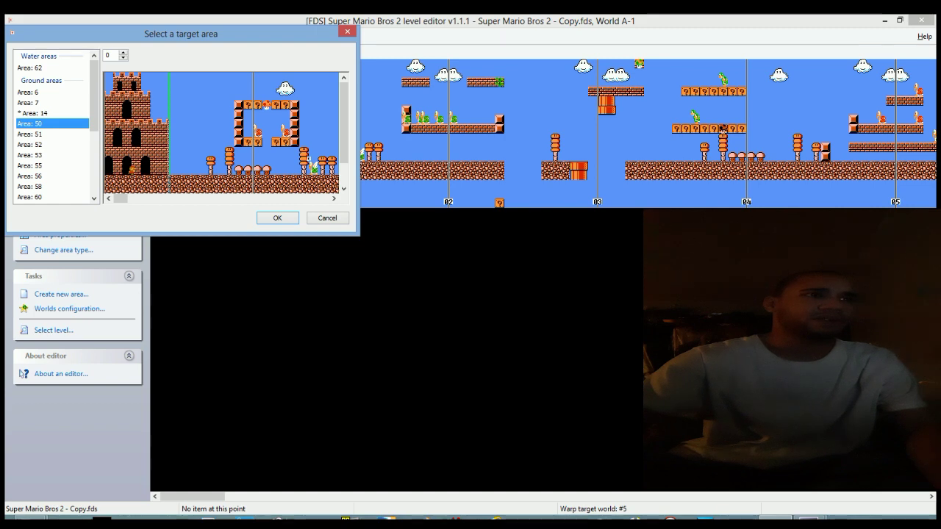
{"action": "left_click", "coordinate": [30, 135]}
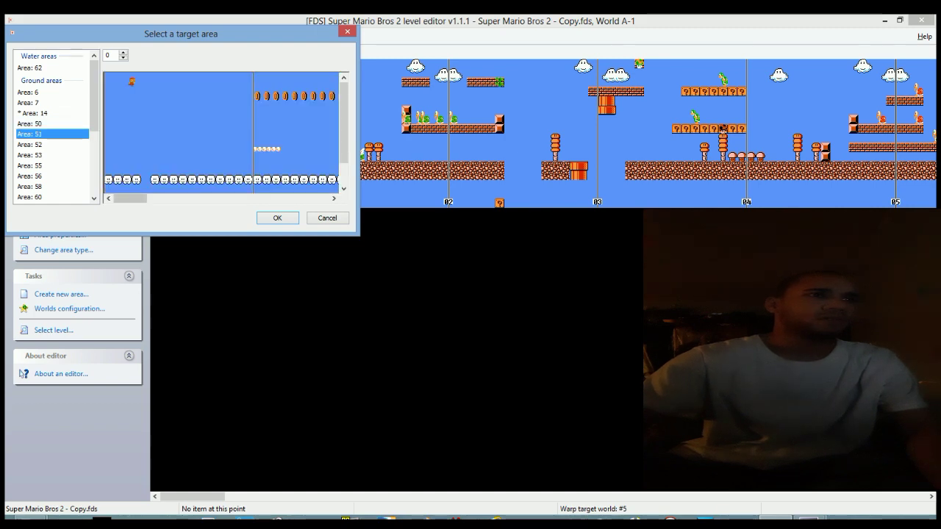
{"action": "left_click", "coordinate": [277, 218]}
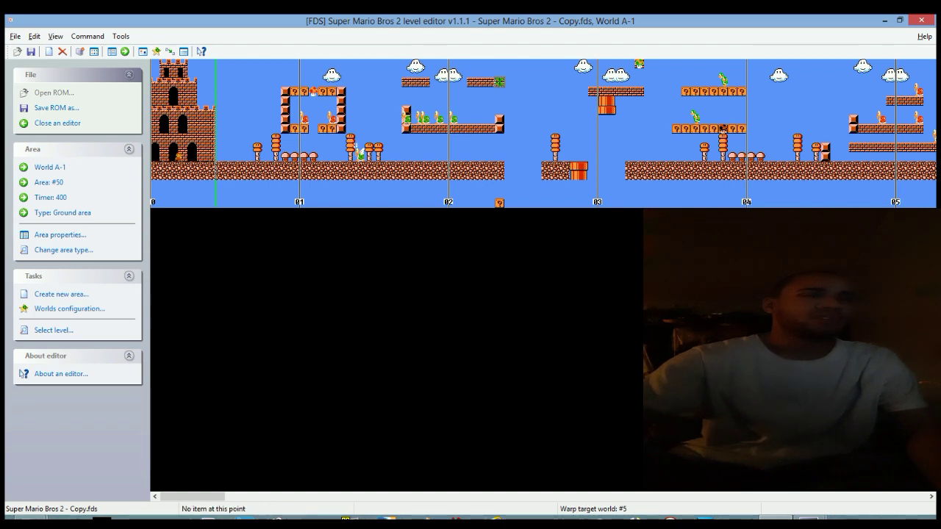
Step: Change the vine brick's entrance pointer to underground Area 59, page 0
{"action": "right_click", "coordinate": [495, 83]}
{"action": "left_click", "coordinate": [560, 113]}
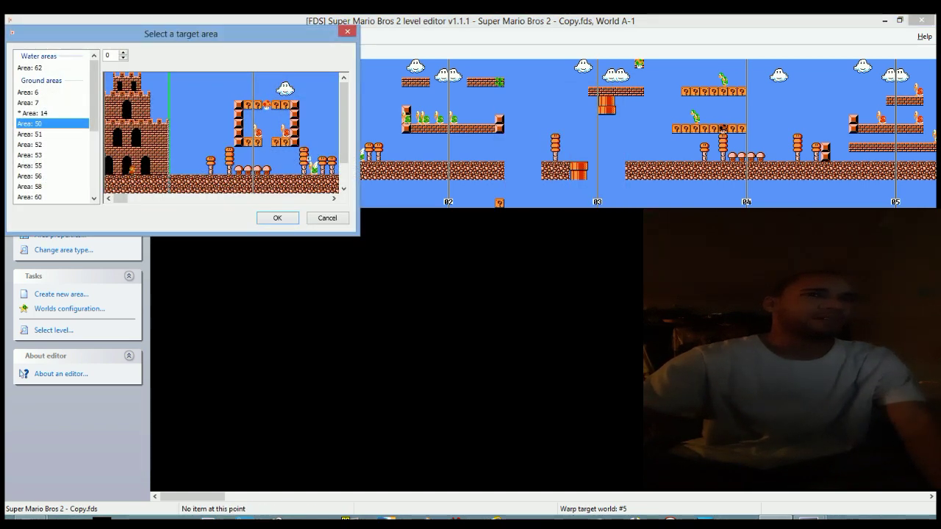
{"action": "scroll", "coordinate": [51, 125], "scroll_direction": "down", "scroll_amount": 5}
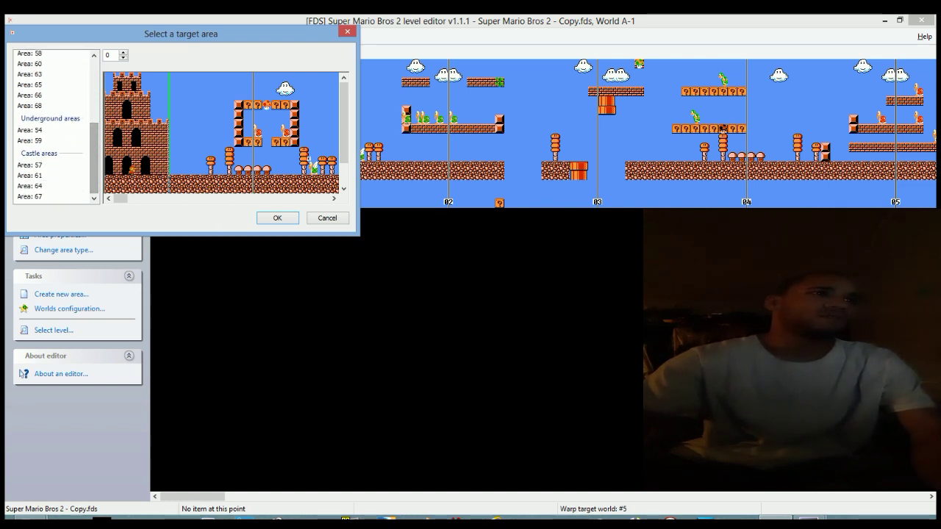
{"action": "left_click", "coordinate": [30, 130]}
{"action": "left_click", "coordinate": [30, 140]}
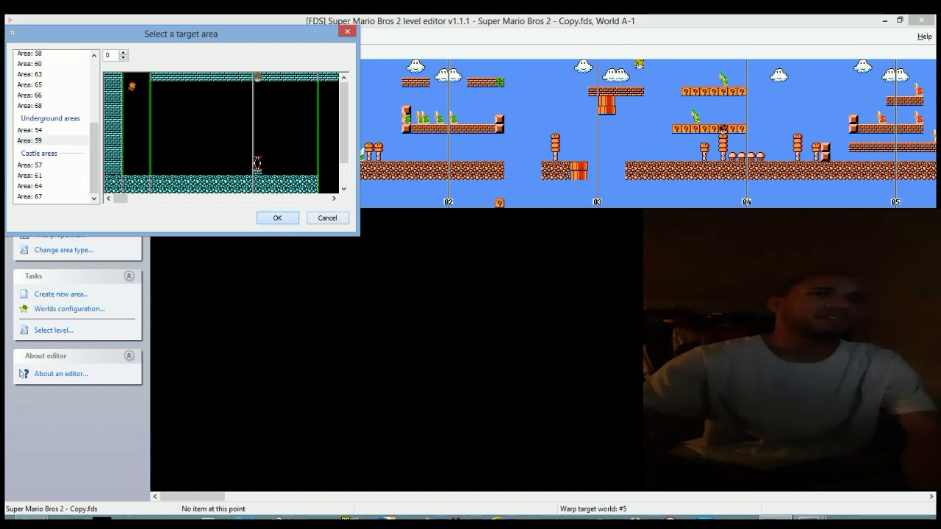
{"action": "left_click", "coordinate": [277, 217]}
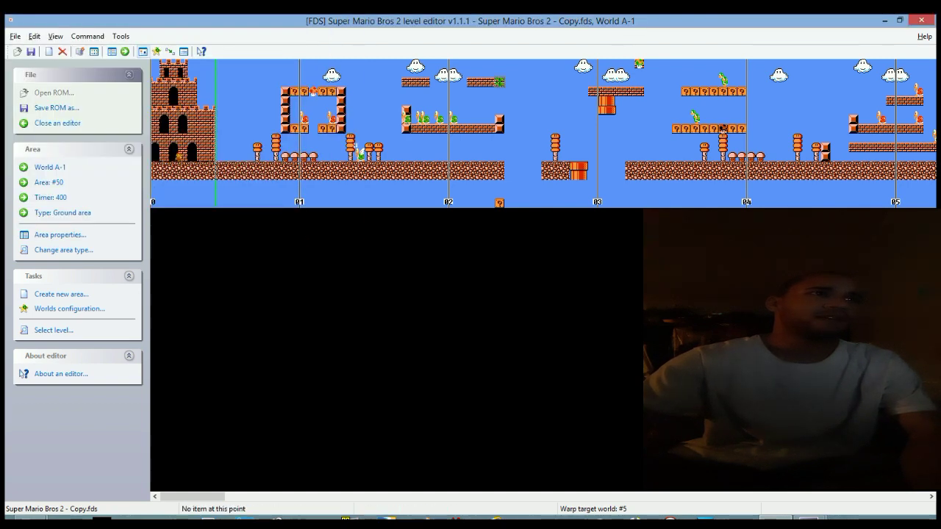
Step: Select World #B, Level #1 as the level to view
{"action": "left_click", "coordinate": [33, 36]}
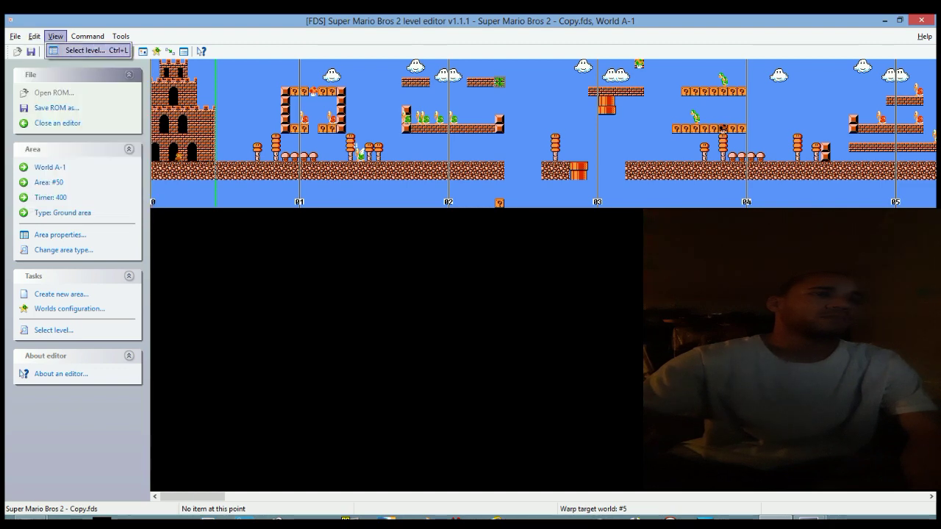
{"action": "left_click", "coordinate": [84, 51]}
{"action": "left_click_drag", "start_coordinate": [126, 142], "coordinate": [125, 156]}
{"action": "left_click", "coordinate": [52, 185]}
{"action": "left_click", "coordinate": [59, 218]}
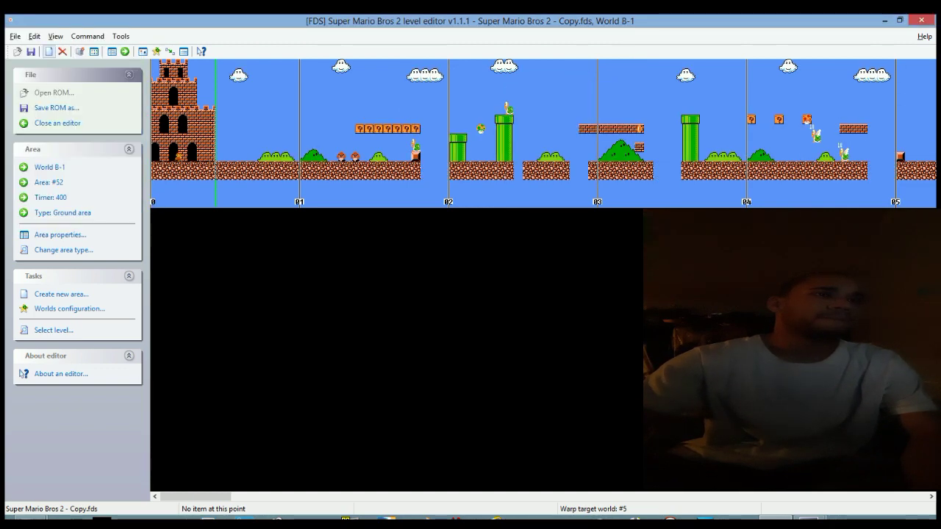
Step: Look further along World B-1 and follow an entrance pointer marker to the sky bonus Area 51
{"action": "left_click", "coordinate": [33, 37]}
{"action": "left_click", "coordinate": [50, 49]}
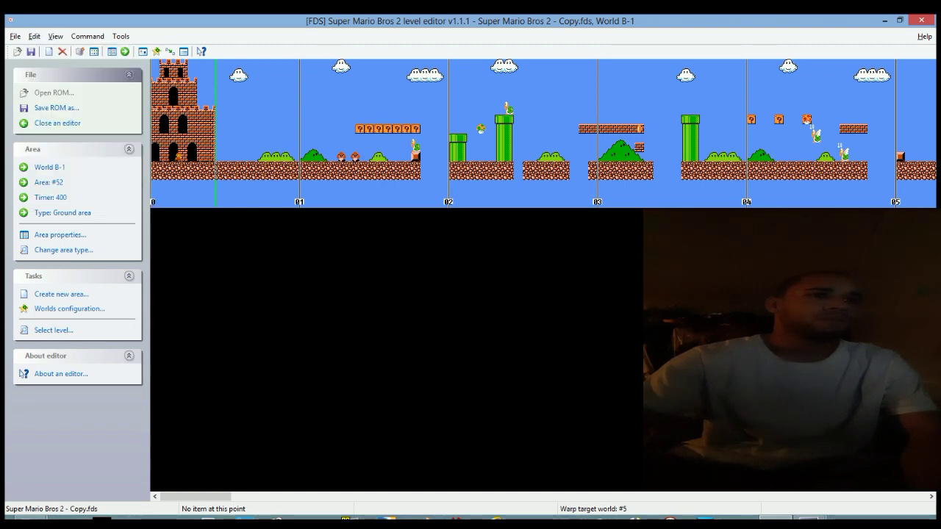
{"action": "left_click_drag", "start_coordinate": [196, 497], "coordinate": [471, 496]}
{"action": "double_click", "coordinate": [406, 203]}
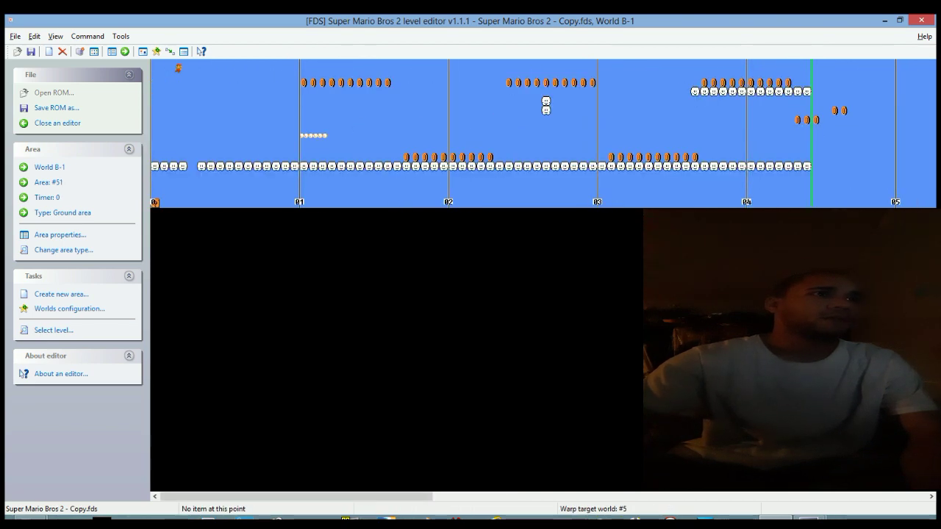
Step: Return to World #A, Level #1 through the level selection
{"action": "left_click", "coordinate": [56, 36]}
{"action": "left_click", "coordinate": [81, 50]}
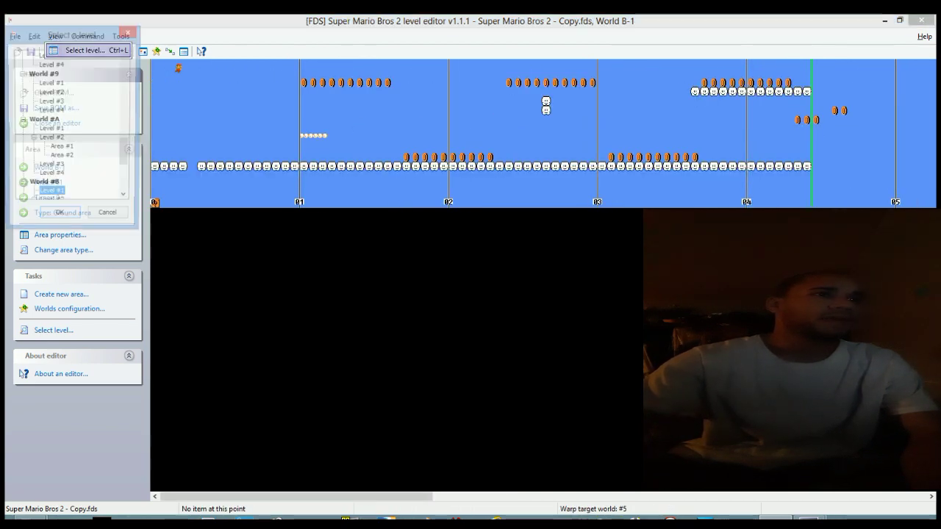
{"action": "left_click", "coordinate": [50, 129]}
{"action": "key", "text": "Return"}
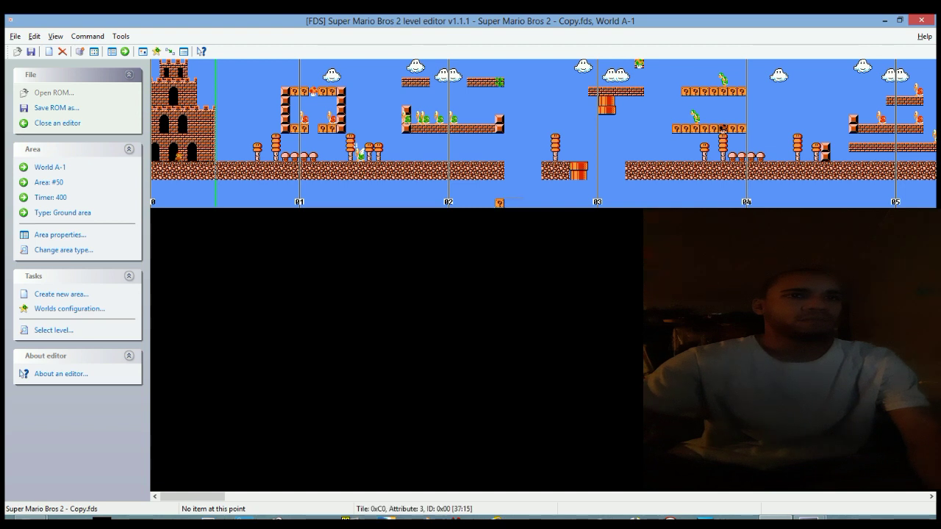
Step: Follow the enterable vertical pipe just past page 08 of World A-1 to underground Area 54
{"action": "right_click", "coordinate": [501, 202]}
{"action": "key", "text": "Escape"}
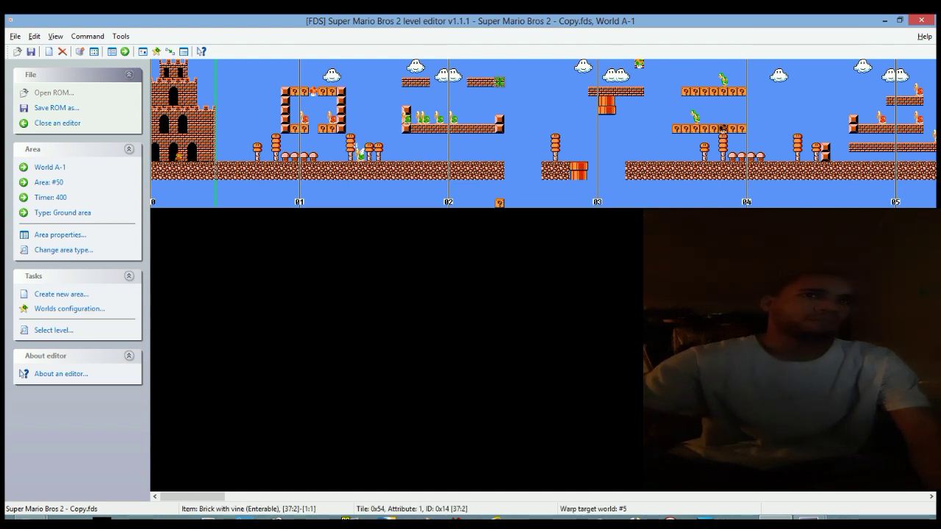
{"action": "left_click_drag", "start_coordinate": [193, 497], "coordinate": [477, 497]}
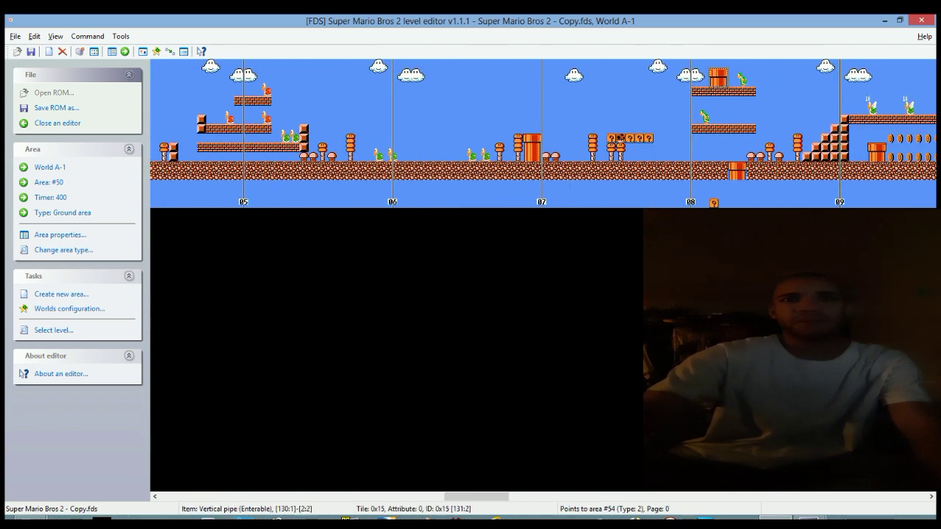
{"action": "double_click", "coordinate": [723, 82]}
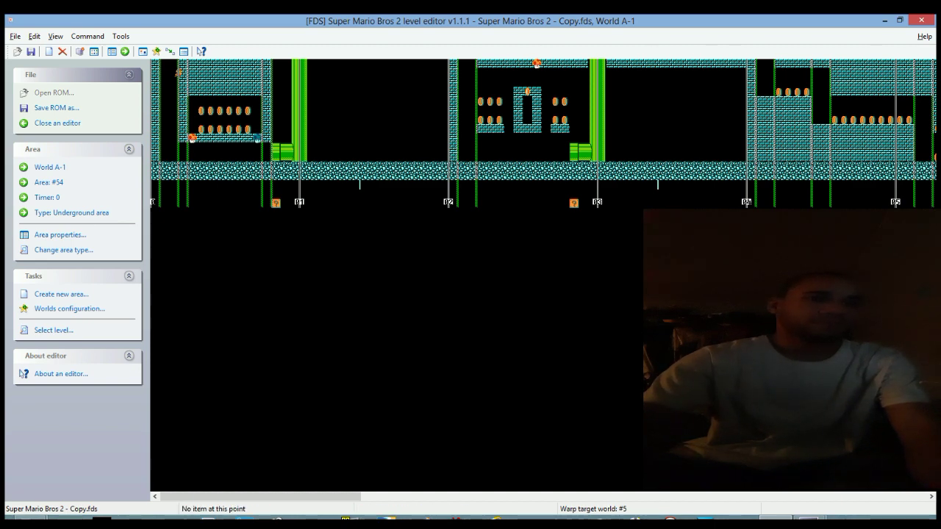
Step: Look further along underground Area 54 and follow the exit side pipe just before page 03 back to ground Area 50
{"action": "left_click_drag", "start_coordinate": [261, 497], "coordinate": [538, 496]}
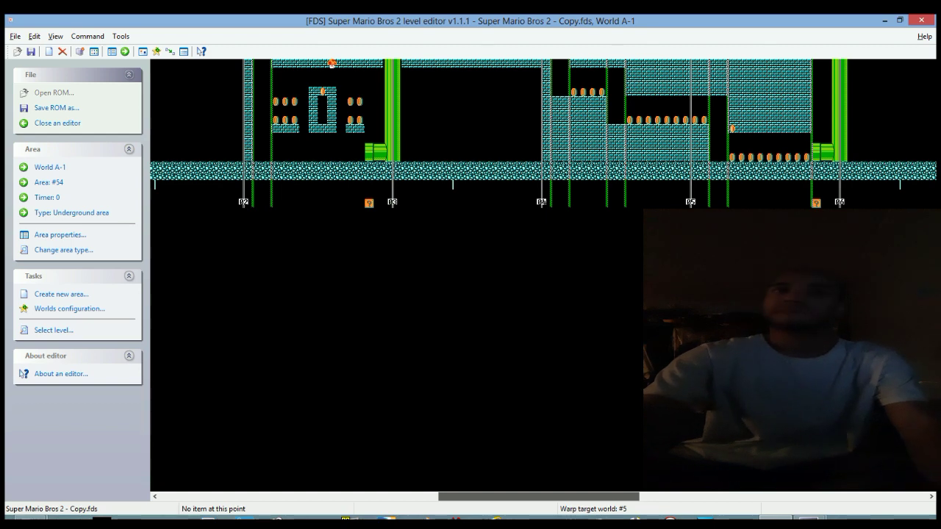
{"action": "left_click", "coordinate": [379, 148]}
{"action": "double_click", "coordinate": [375, 147]}
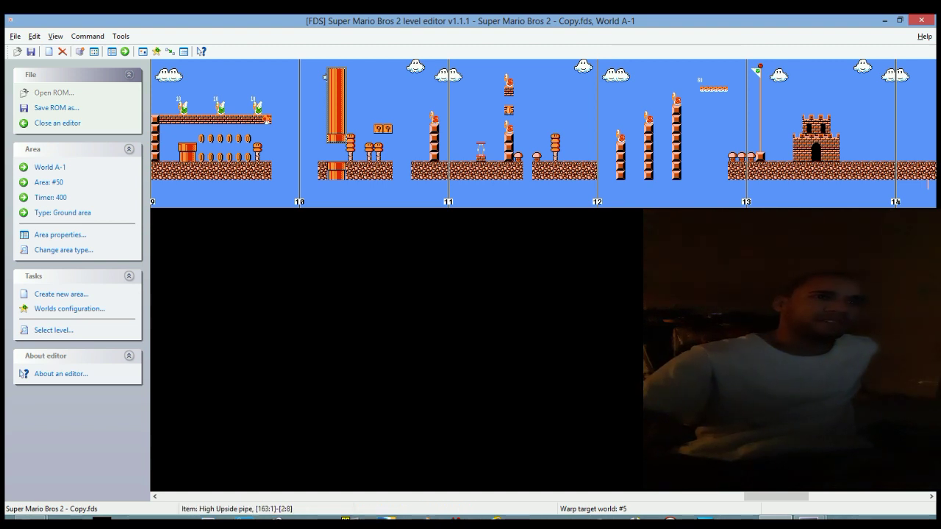
{"action": "right_click", "coordinate": [339, 122]}
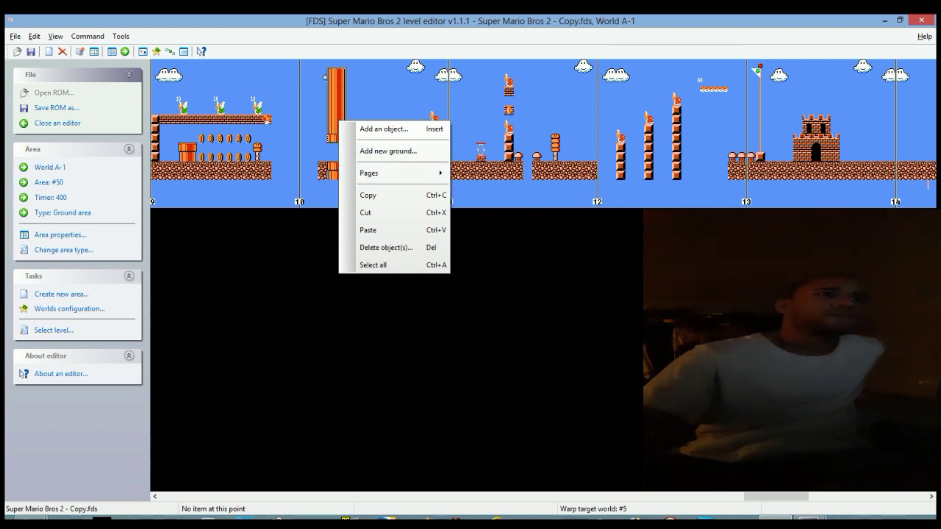
{"action": "key", "text": "Escape"}
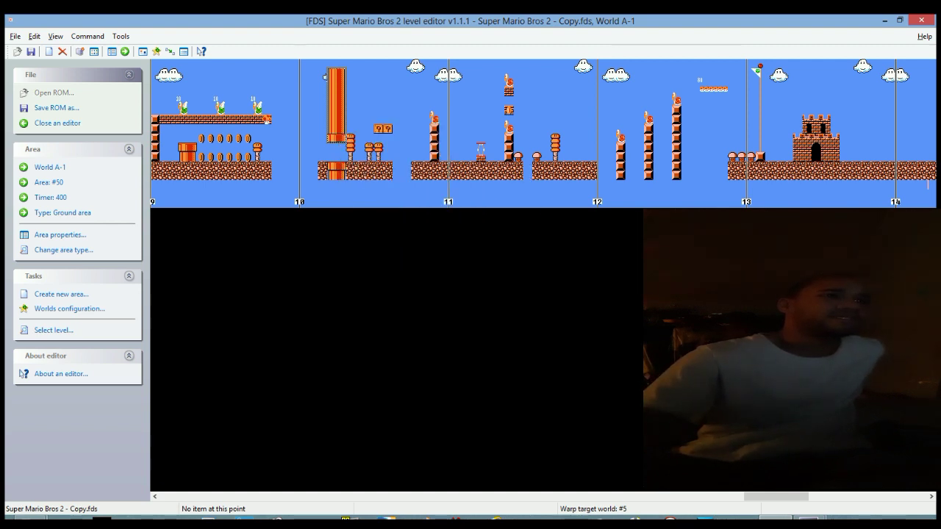
Step: Change the level type of Area 50 from Ground to Water
{"action": "left_click", "coordinate": [64, 250]}
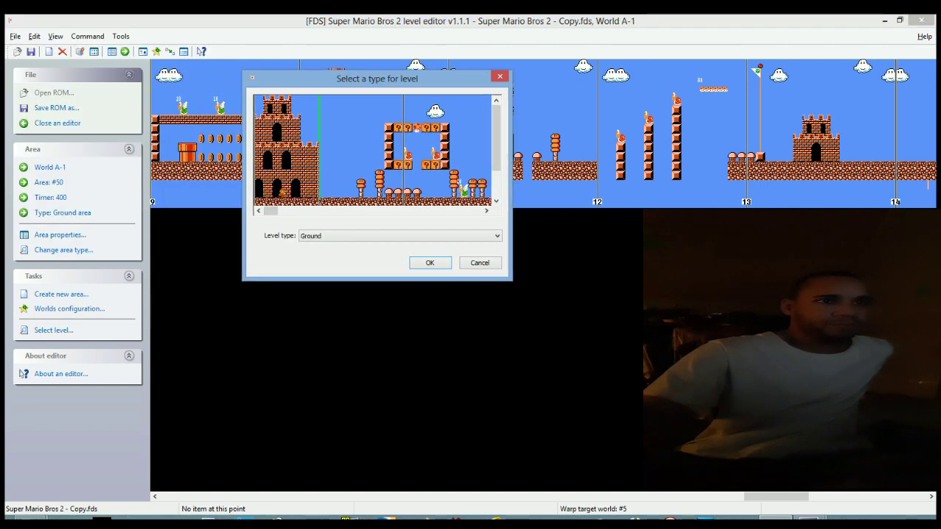
{"action": "left_click", "coordinate": [400, 236]}
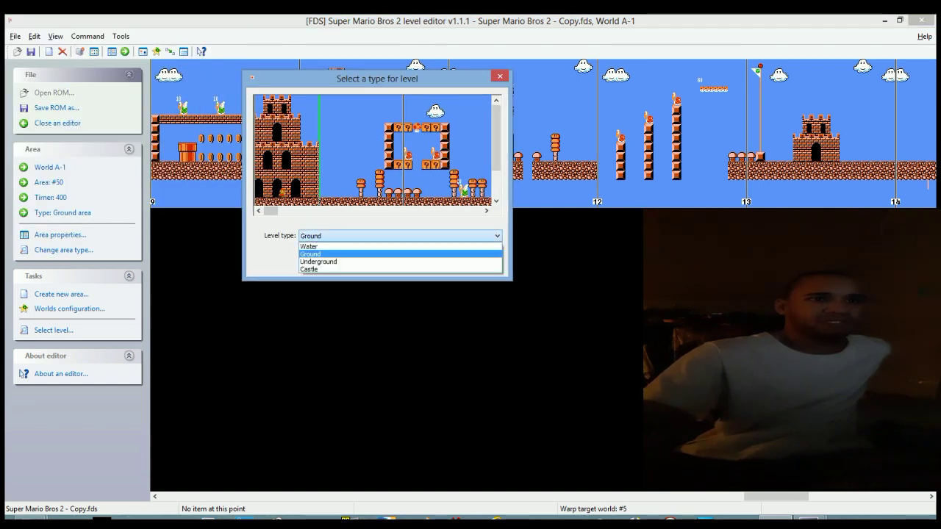
{"action": "left_click", "coordinate": [401, 247]}
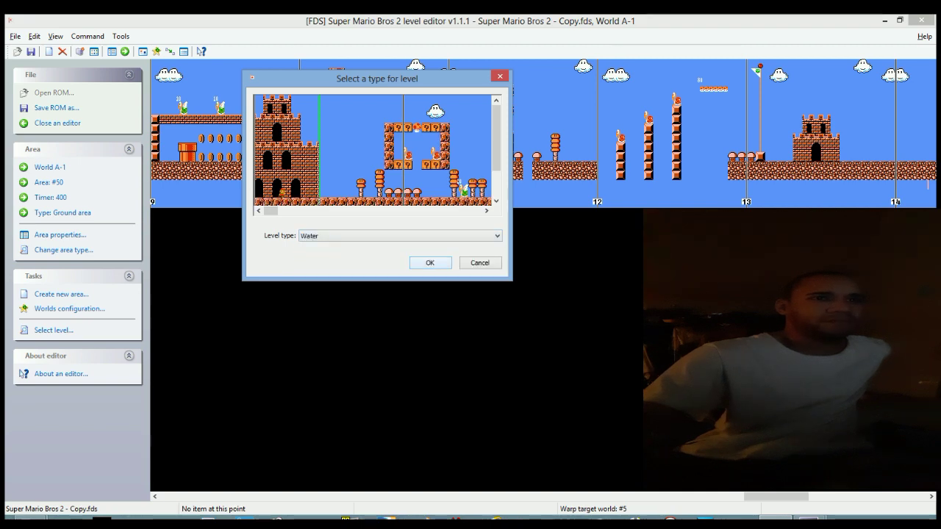
{"action": "key", "text": "Return"}
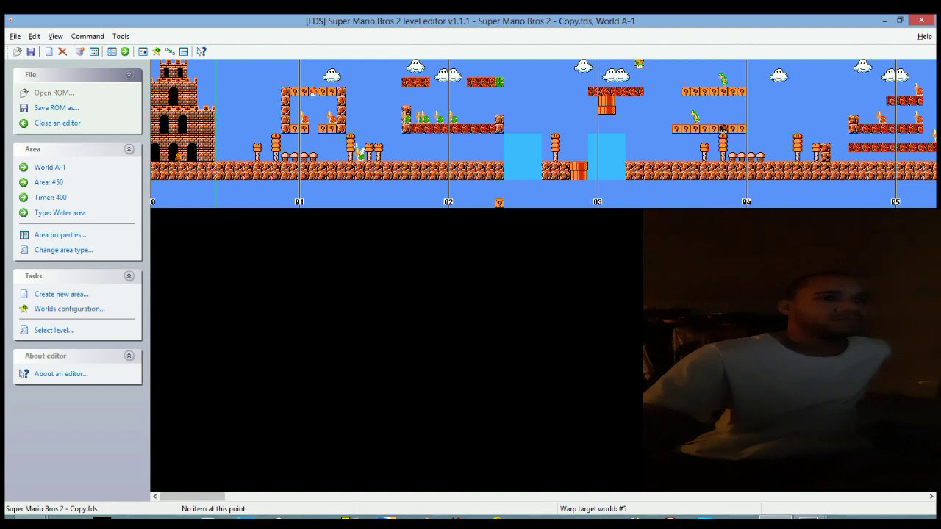
Step: Examine the water pit between pages 02 and 03 and the options of the nearby enterable vine brick
{"action": "mouse_move", "coordinate": [192, 497]}
{"action": "left_mouse_down"}
{"action": "mouse_move", "coordinate": [853, 497]}
{"action": "mouse_move", "coordinate": [193, 496]}
{"action": "left_mouse_up"}
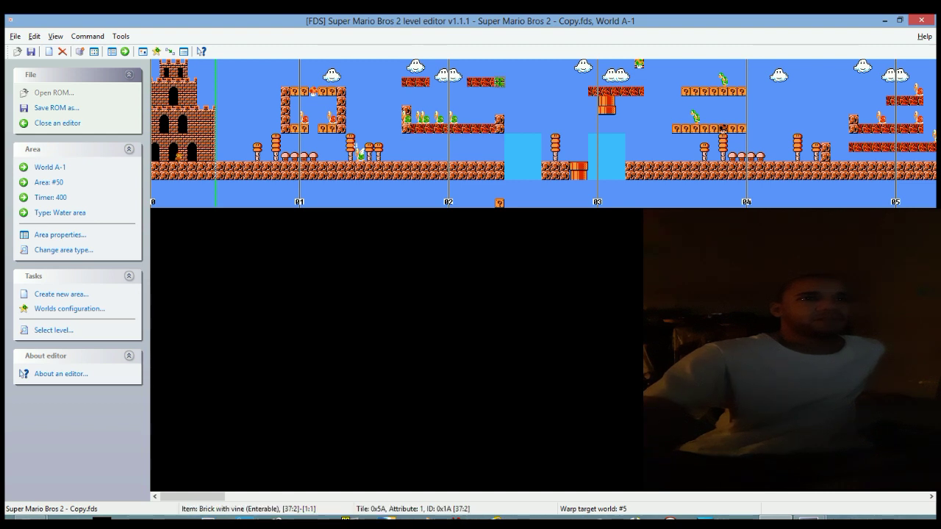
{"action": "left_click", "coordinate": [528, 167]}
{"action": "mouse_move", "coordinate": [527, 167]}
{"action": "left_mouse_down"}
{"action": "mouse_move", "coordinate": [518, 166]}
{"action": "mouse_move", "coordinate": [528, 167]}
{"action": "left_mouse_up"}
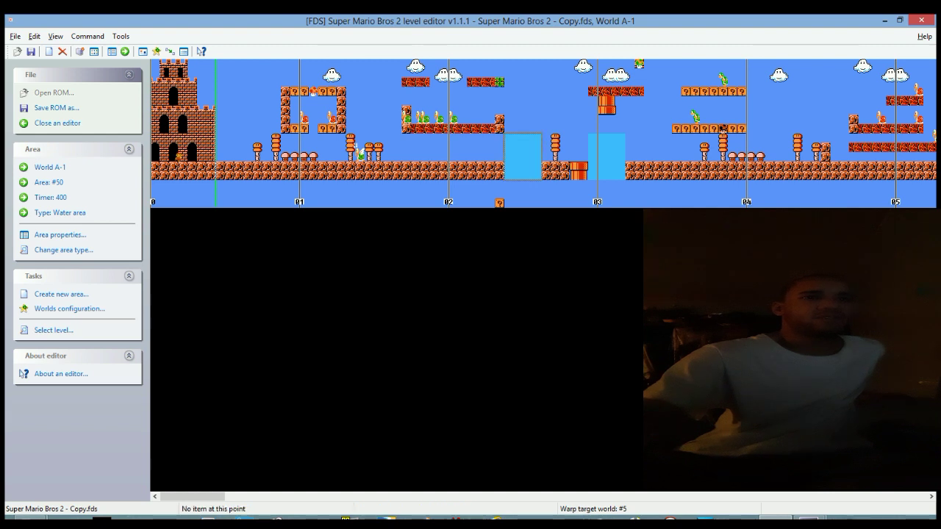
{"action": "left_click", "coordinate": [500, 202]}
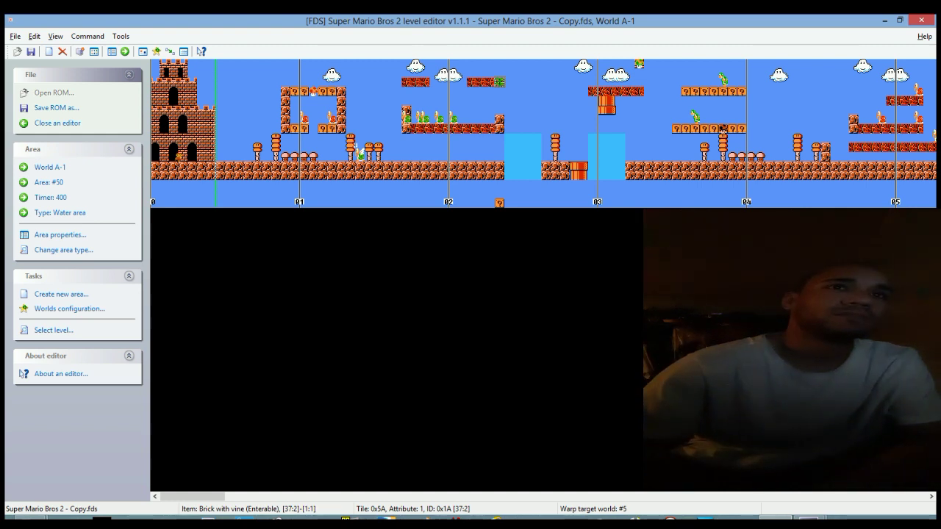
{"action": "right_click", "coordinate": [499, 82]}
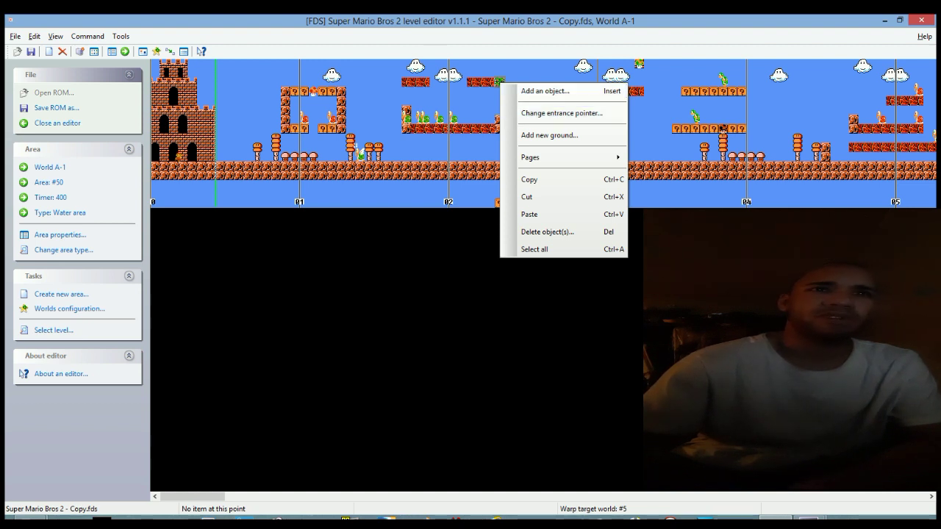
{"action": "right_click", "coordinate": [482, 107]}
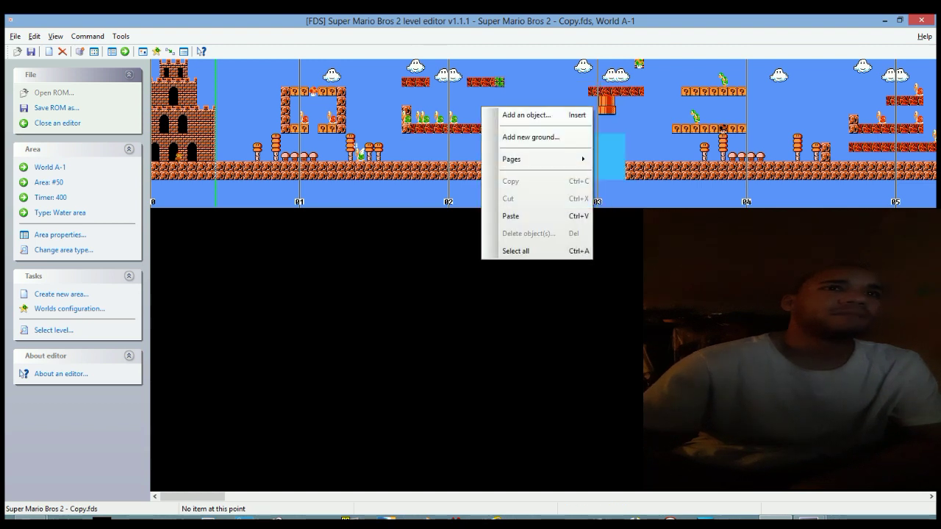
{"action": "key", "text": "Escape"}
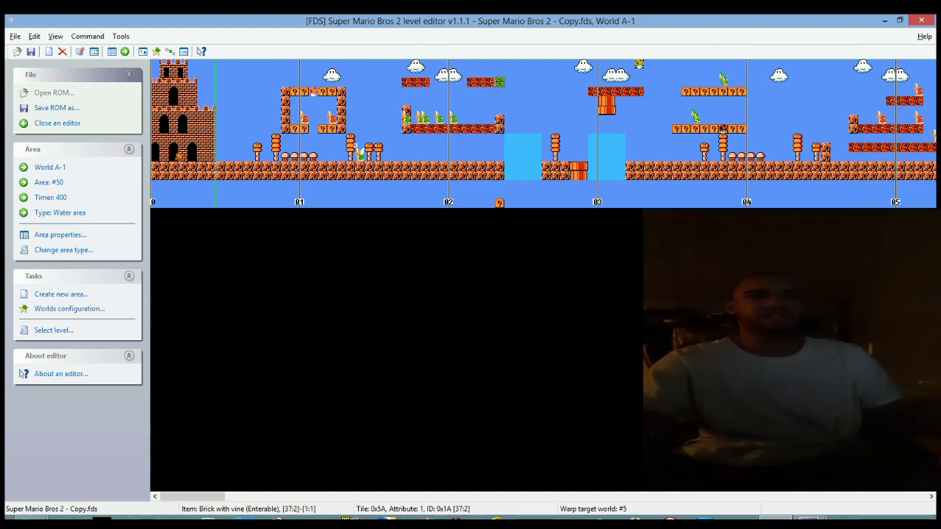
{"action": "left_click_drag", "start_coordinate": [193, 497], "coordinate": [387, 497]}
{"action": "scroll", "coordinate": [543, 132], "scroll_direction": "left", "scroll_amount": 7}
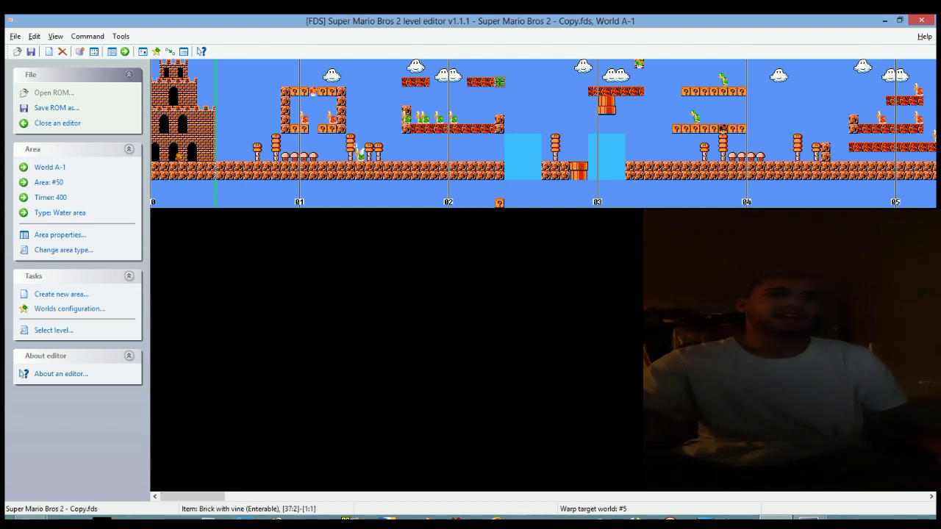
Step: Delete the enterable vine brick at the end of the upper brick row after page 02
{"action": "right_click", "coordinate": [501, 83]}
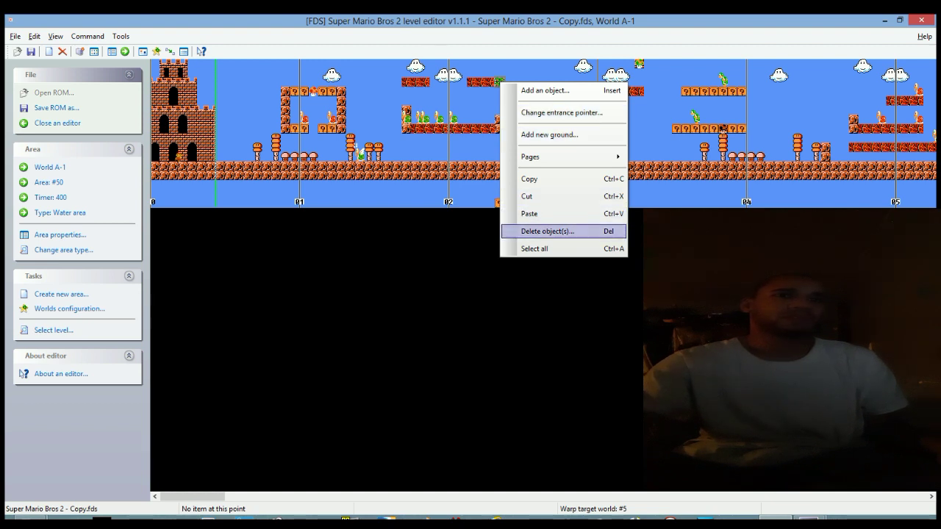
{"action": "left_click", "coordinate": [548, 231]}
{"action": "key", "text": "Return"}
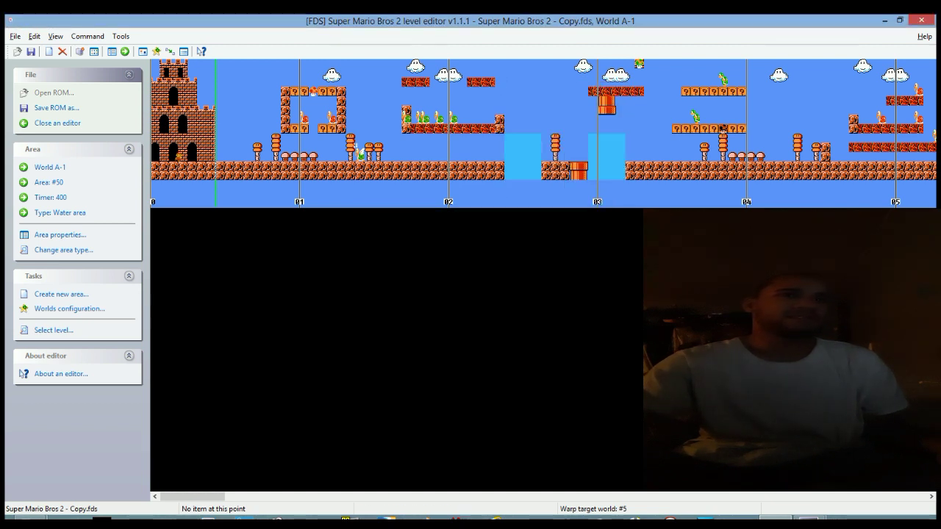
Step: Insert a Brick with vine object at the end of the upper brick row after page 02
{"action": "left_click", "coordinate": [34, 36]}
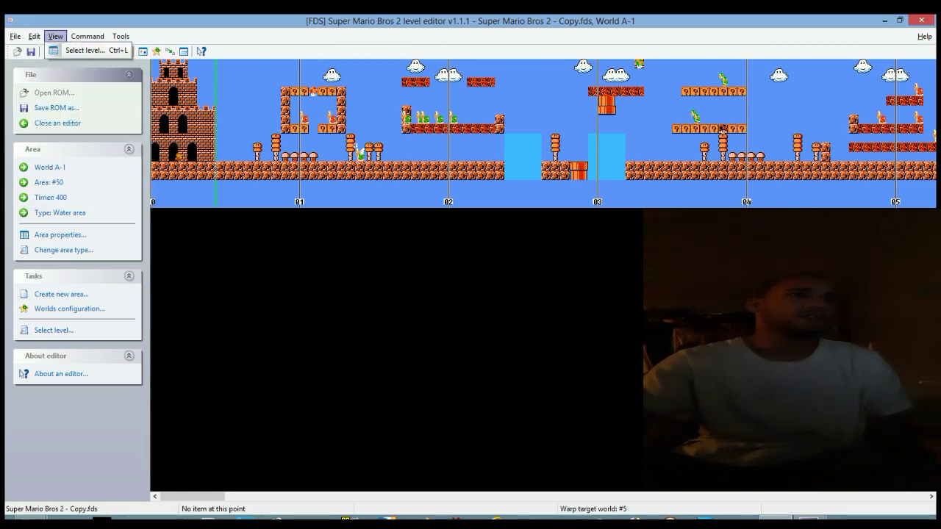
{"action": "left_click", "coordinate": [55, 36]}
{"action": "left_click", "coordinate": [35, 36]}
{"action": "left_click", "coordinate": [66, 50]}
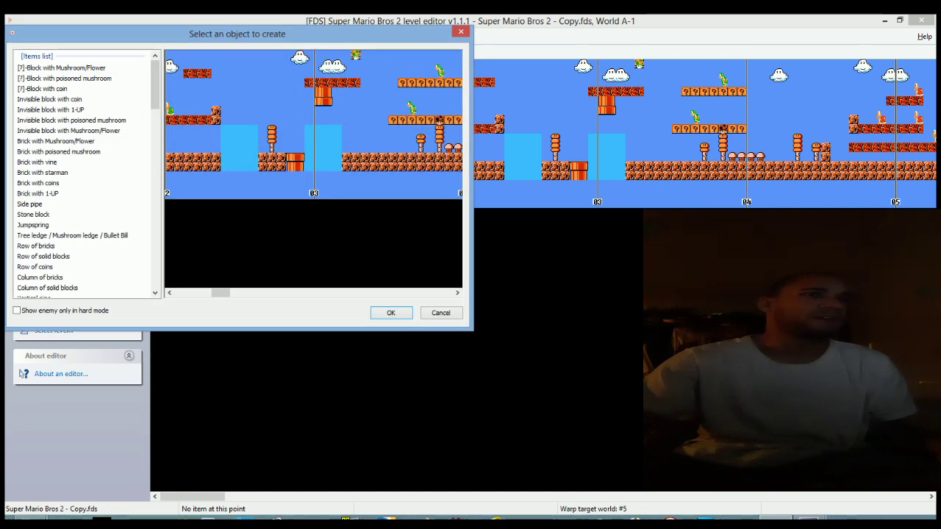
{"action": "left_click", "coordinate": [36, 163]}
{"action": "left_click", "coordinate": [391, 313]}
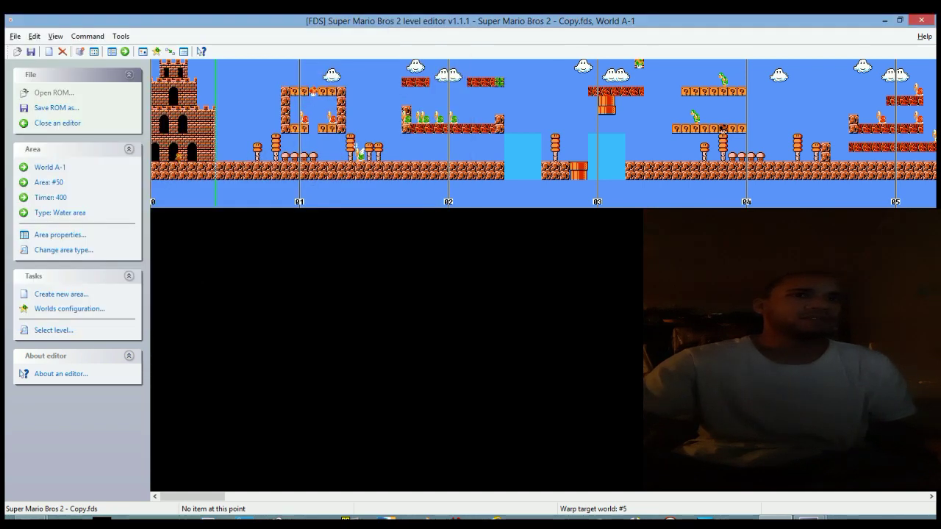
Step: Change the entrance pointer of the new vine brick to ground Area 6
{"action": "right_click", "coordinate": [498, 81]}
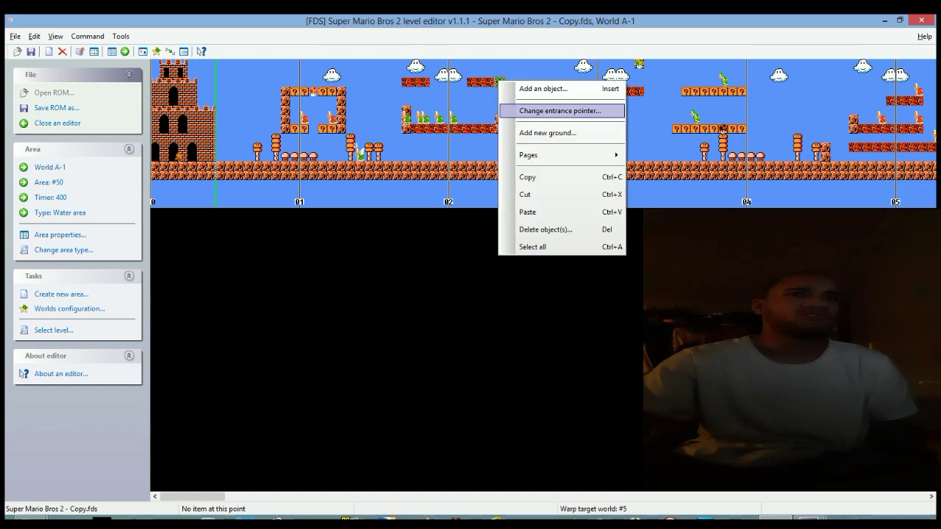
{"action": "left_click", "coordinate": [559, 111]}
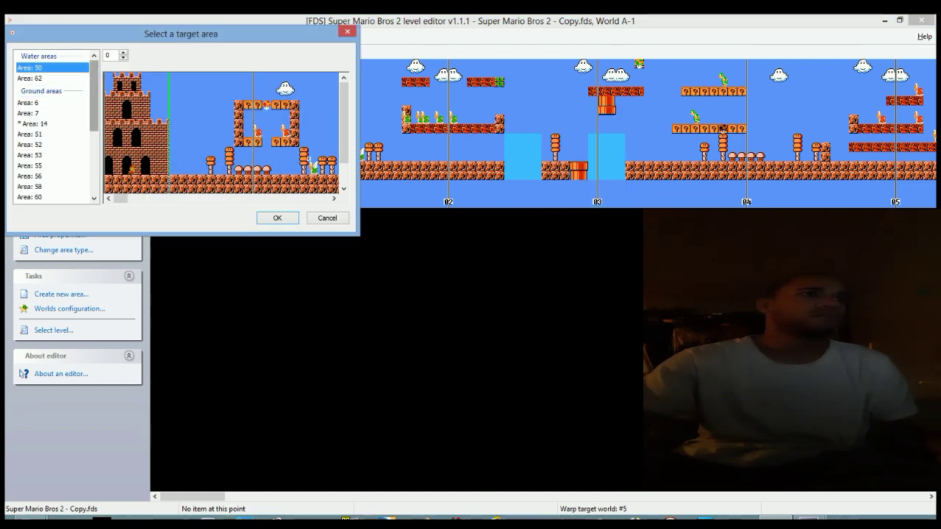
{"action": "left_click", "coordinate": [30, 103]}
{"action": "left_click", "coordinate": [277, 218]}
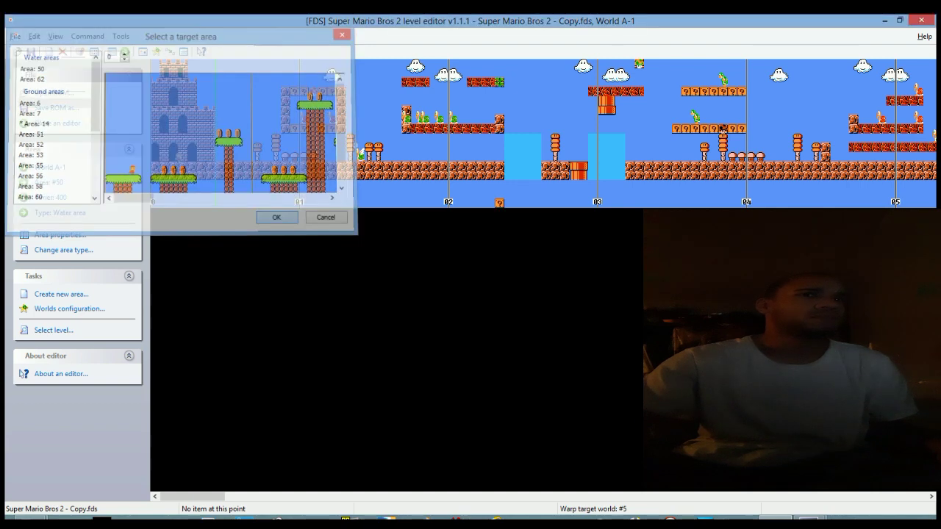
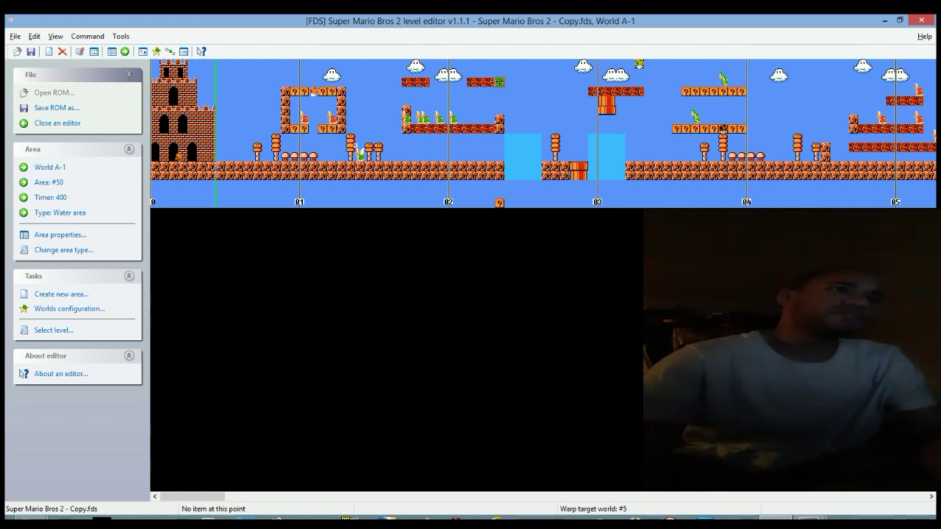
{"action": "left_click", "coordinate": [34, 36]}
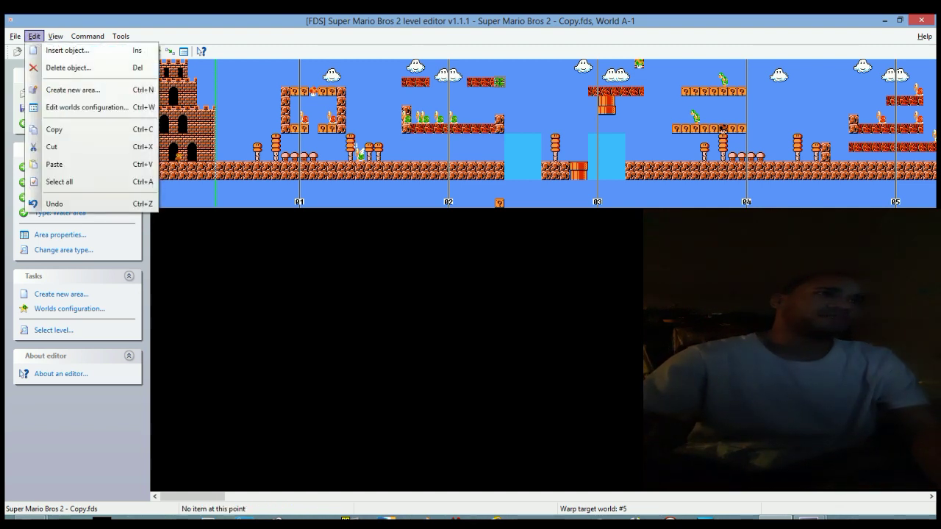
{"action": "key", "text": "Escape"}
{"action": "key", "text": "alt+e"}
{"action": "key", "text": "Escape"}
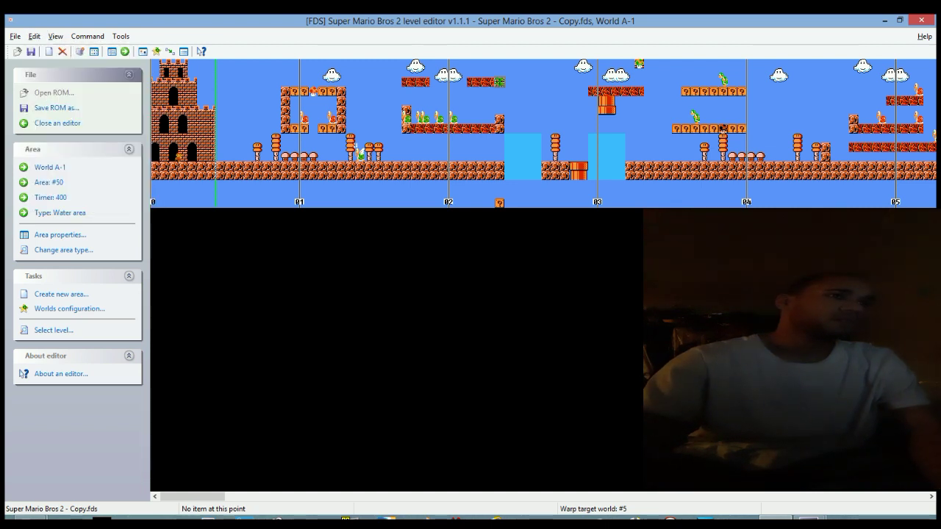
Step: Open the demo-play editor, look through the list of controls and ticks, and close it without changes
{"action": "key", "text": "Down"}
{"action": "key", "text": "Right"}
{"action": "key", "text": "Right"}
{"action": "key", "text": "Right"}
{"action": "key", "text": "Down"}
{"action": "key", "text": "Down"}
{"action": "key", "text": "Down"}
{"action": "key", "text": "Down"}
{"action": "key", "text": "Down"}
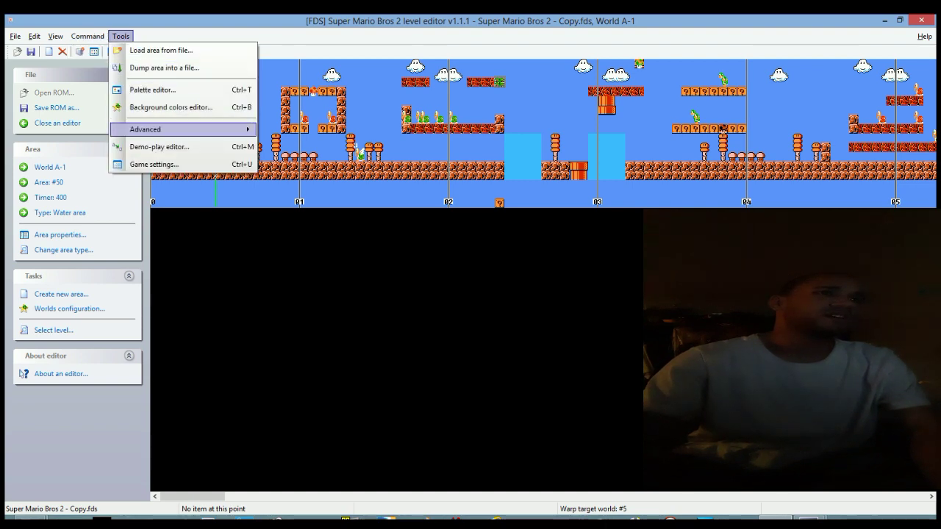
{"action": "key", "text": "Right"}
{"action": "key", "text": "Left"}
{"action": "key", "text": "Down"}
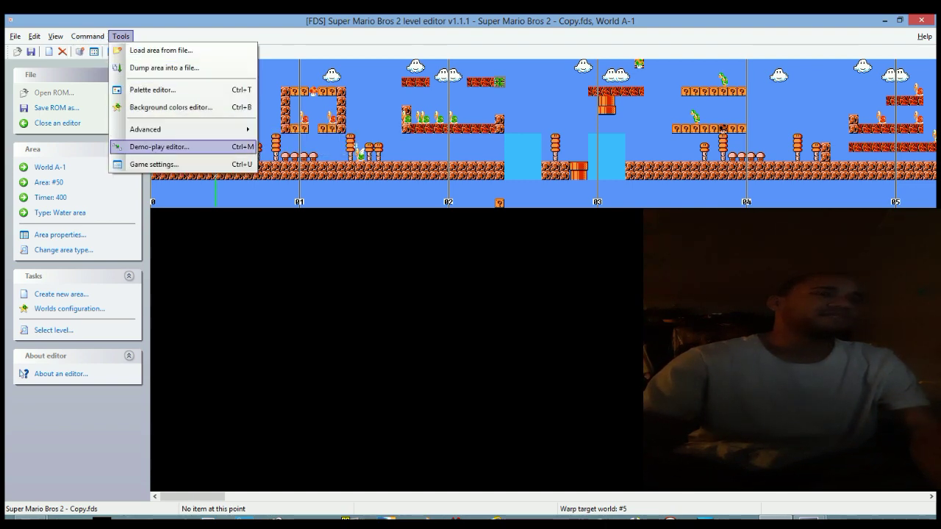
{"action": "key", "text": "Return"}
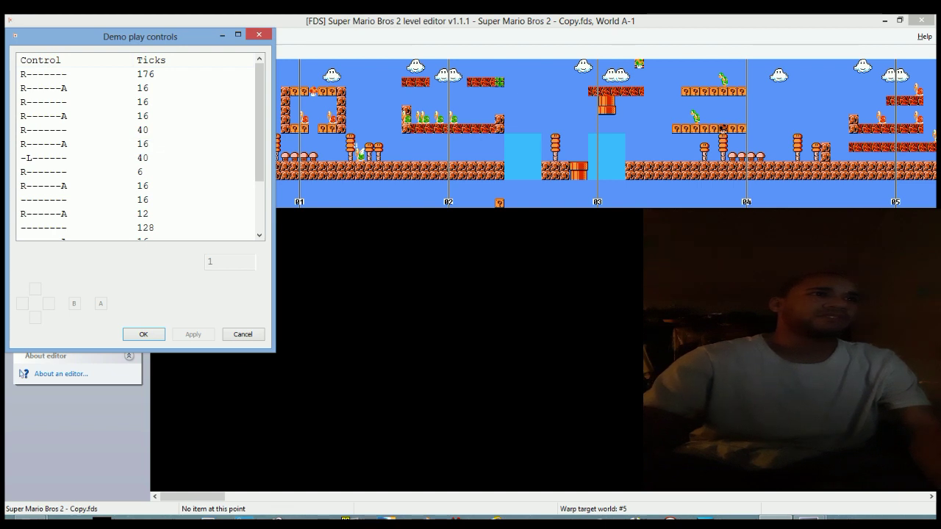
{"action": "scroll", "coordinate": [259, 147], "scroll_direction": "down", "scroll_amount": 2}
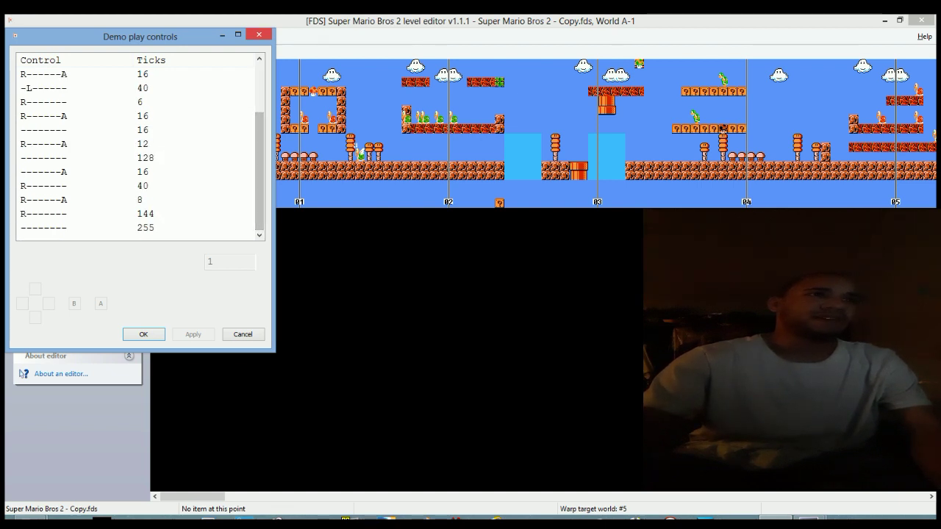
{"action": "scroll", "coordinate": [140, 150], "scroll_direction": "up", "scroll_amount": 2}
{"action": "scroll", "coordinate": [140, 147], "scroll_direction": "up", "scroll_amount": 1}
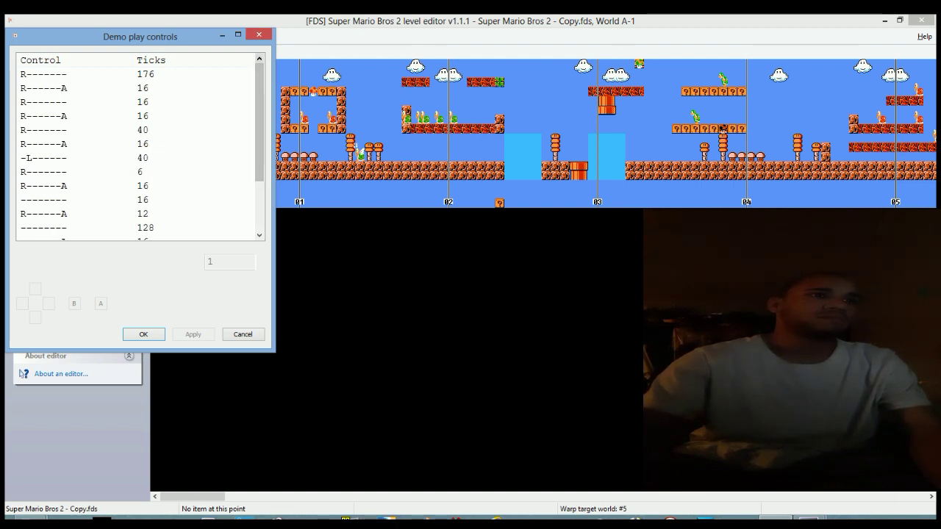
{"action": "left_click", "coordinate": [259, 35]}
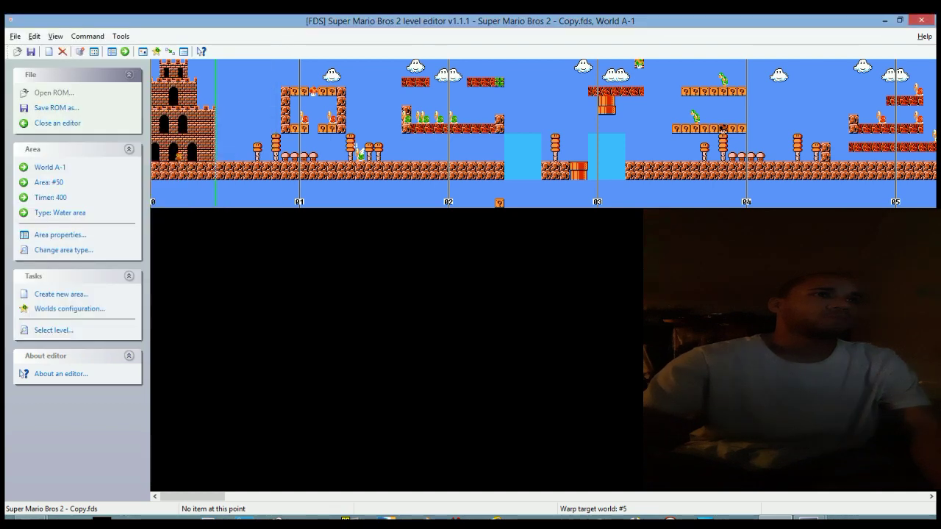
Step: Open the free ROM space overview to examine the current and available limits for each group of worlds
{"action": "left_click", "coordinate": [120, 36]}
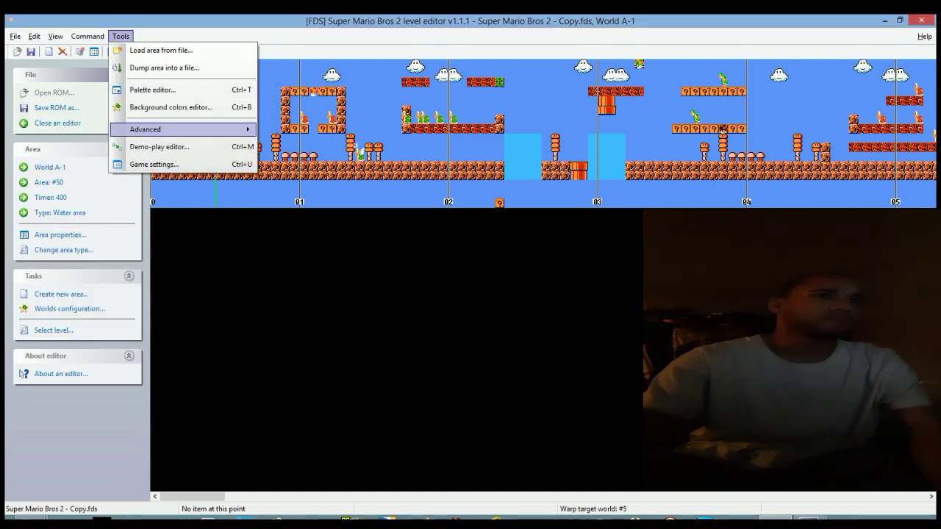
{"action": "mouse_move", "coordinate": [177, 130]}
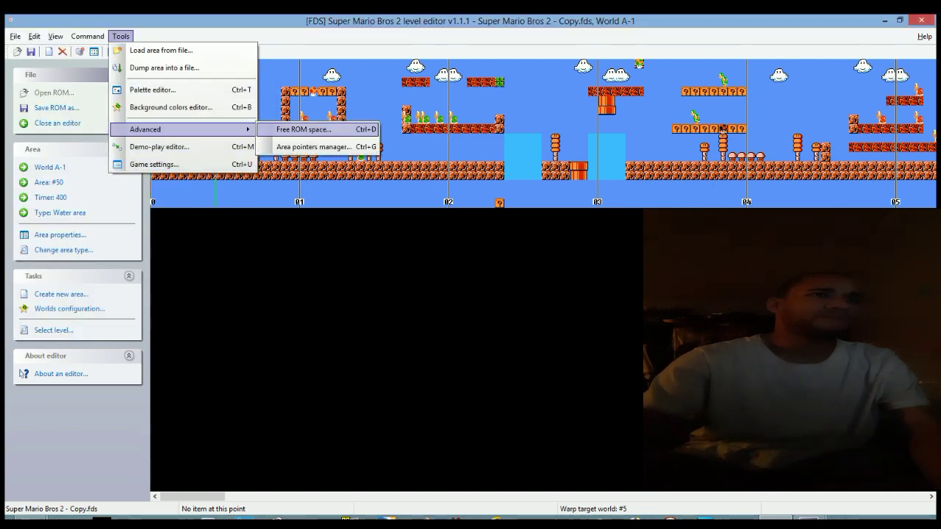
{"action": "key", "text": "Return"}
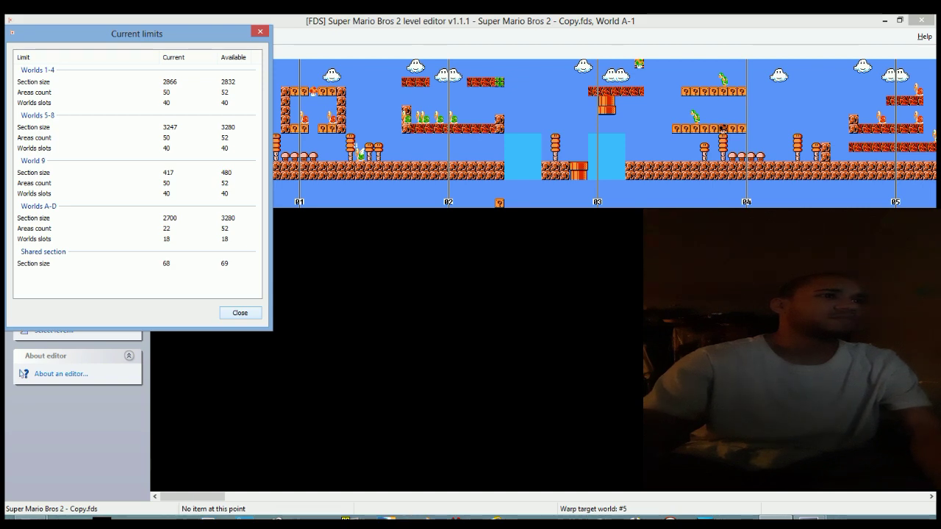
Step: Close the current limits overview, and open the palette editor to view its palette selection without changing it
{"action": "key", "text": "Escape"}
{"action": "left_click", "coordinate": [120, 36]}
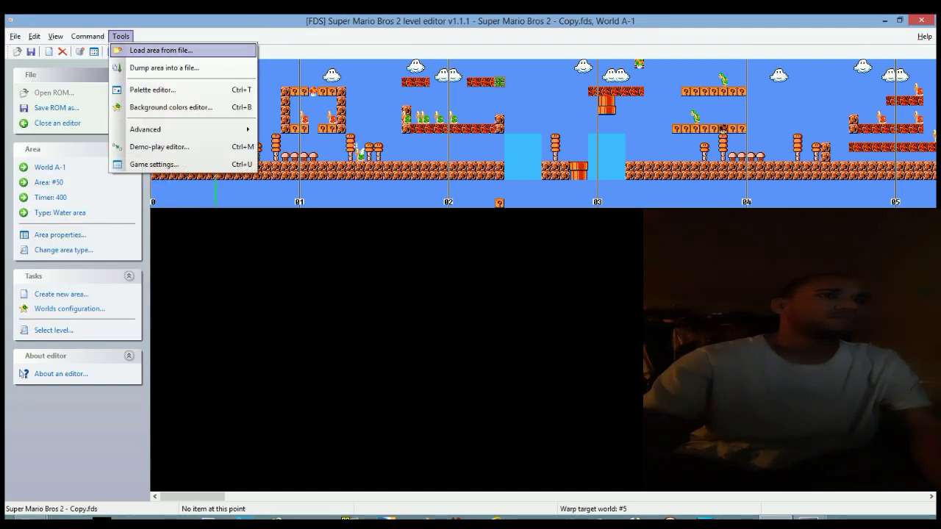
{"action": "mouse_move", "coordinate": [145, 129]}
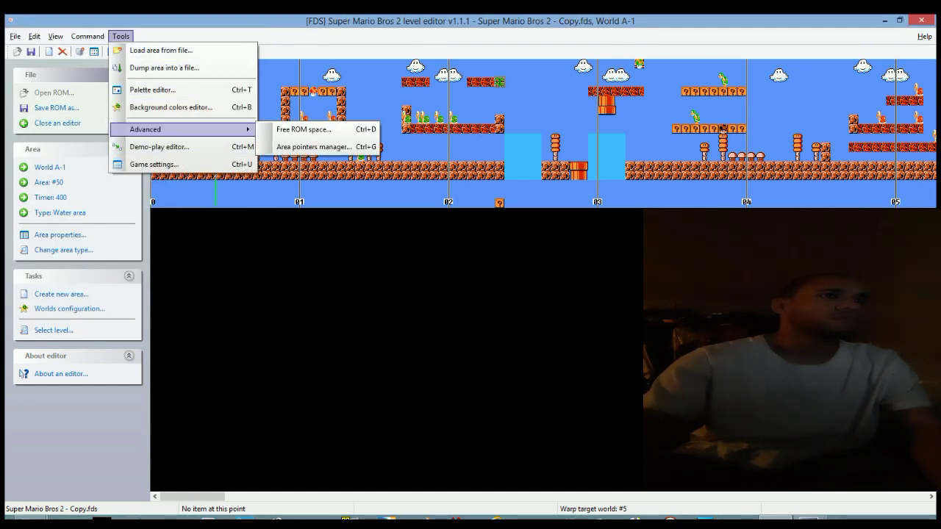
{"action": "left_click", "coordinate": [153, 89]}
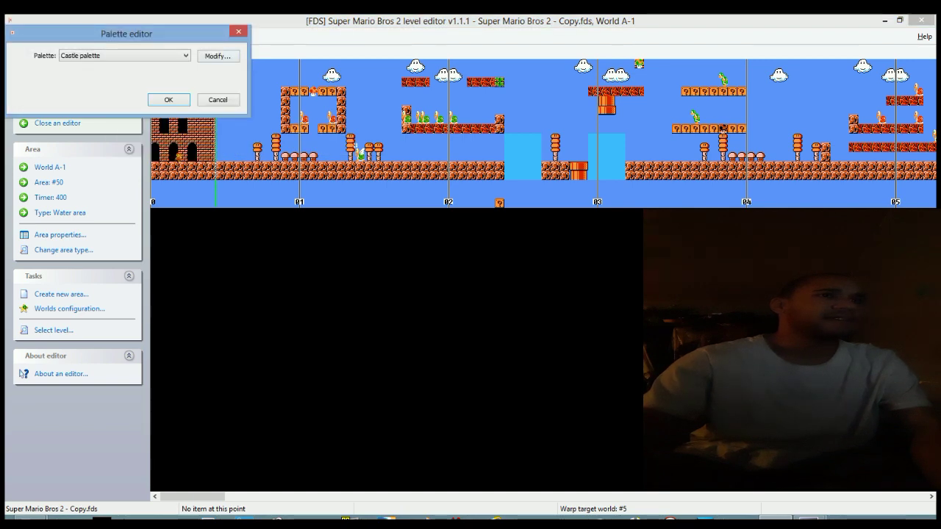
{"action": "left_click", "coordinate": [217, 99]}
Step: Look through the available choices in the background colors editor and close it without changes
{"action": "left_click", "coordinate": [121, 36]}
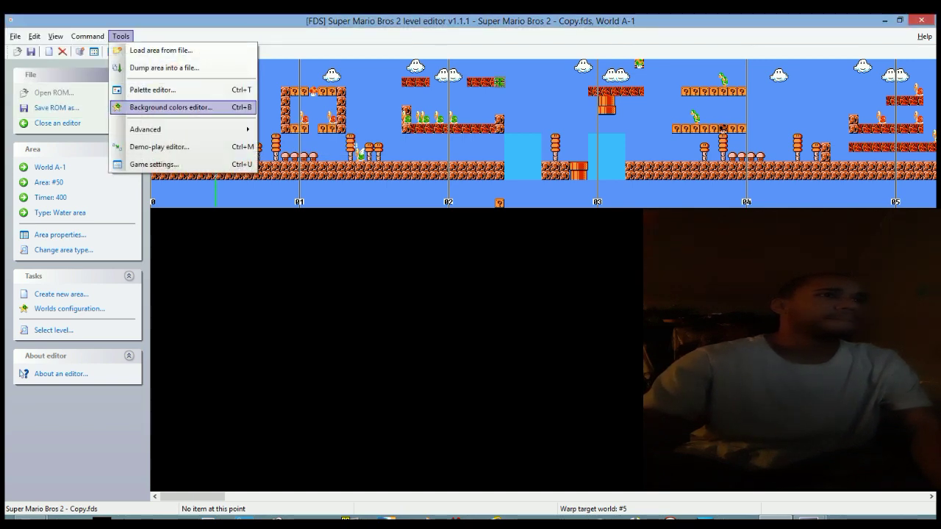
{"action": "left_click", "coordinate": [170, 108]}
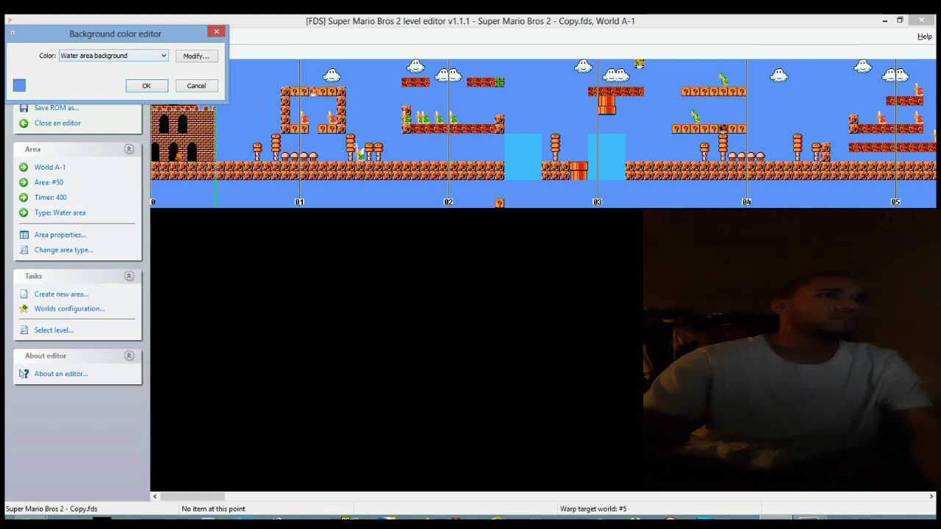
{"action": "left_click", "coordinate": [163, 56]}
{"action": "left_click", "coordinate": [163, 56]}
{"action": "left_click", "coordinate": [196, 86]}
Step: Try to mark the Brick with vine pointer for World #J for removal in the area pointers manager, and close the editor
{"action": "left_click", "coordinate": [121, 36]}
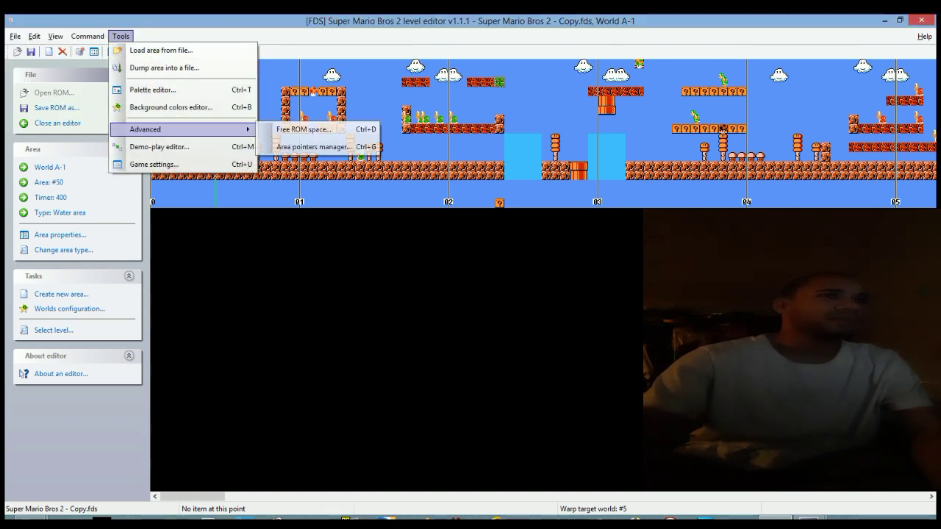
{"action": "left_click", "coordinate": [314, 147]}
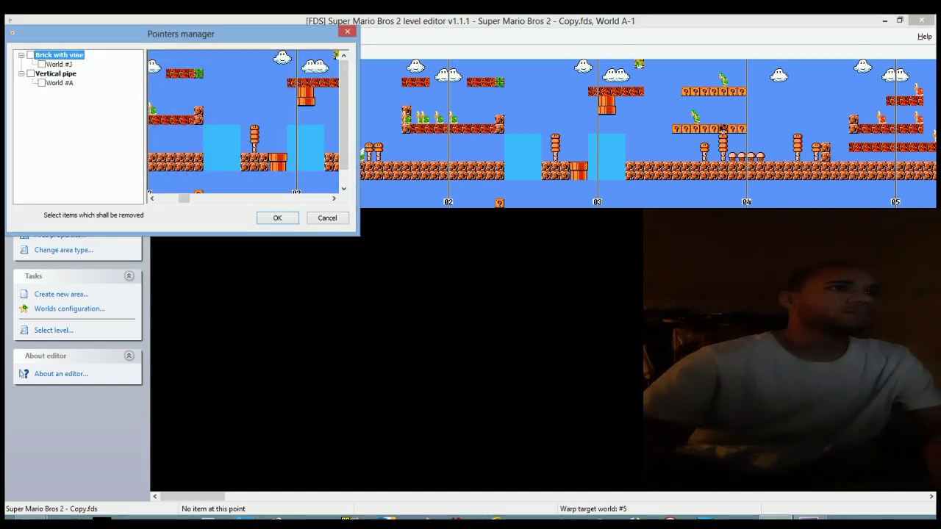
{"action": "left_click_drag", "start_coordinate": [181, 33], "coordinate": [398, 72]}
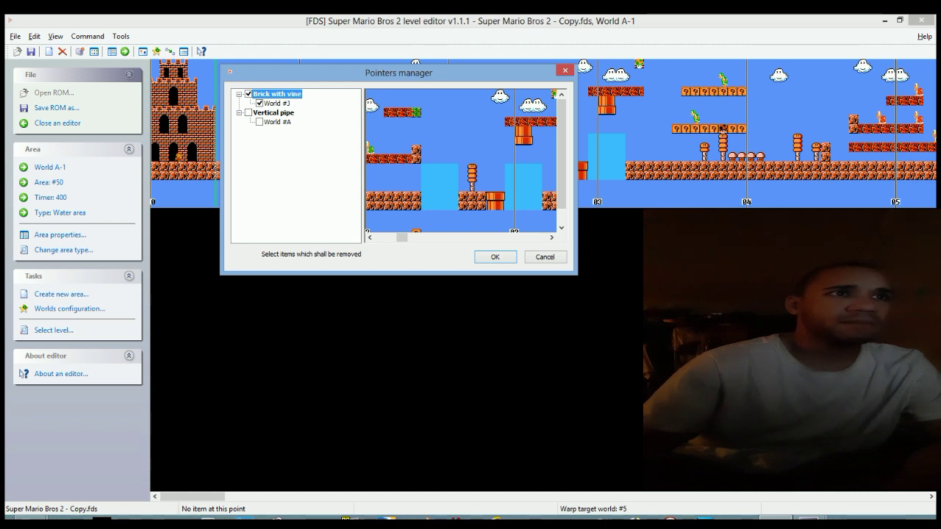
{"action": "left_click", "coordinate": [277, 104]}
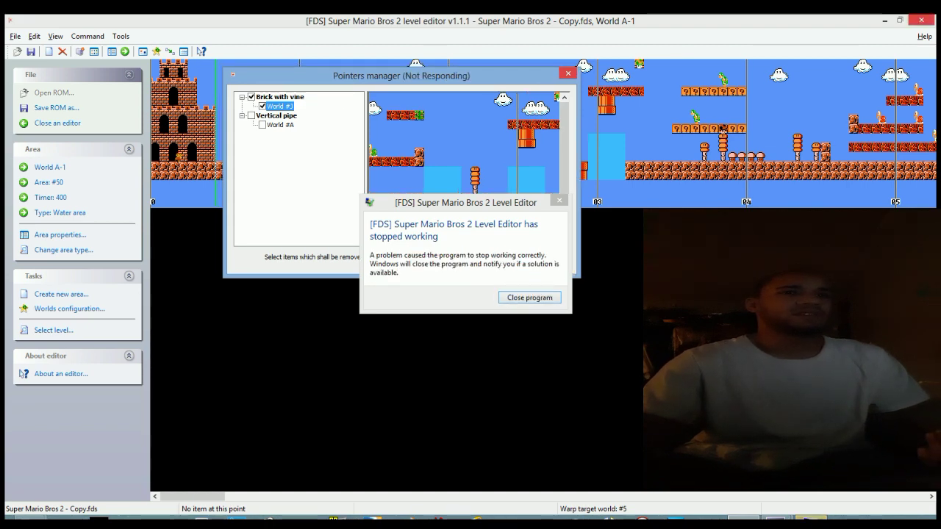
{"action": "left_click", "coordinate": [529, 297]}
{"action": "left_click", "coordinate": [529, 298]}
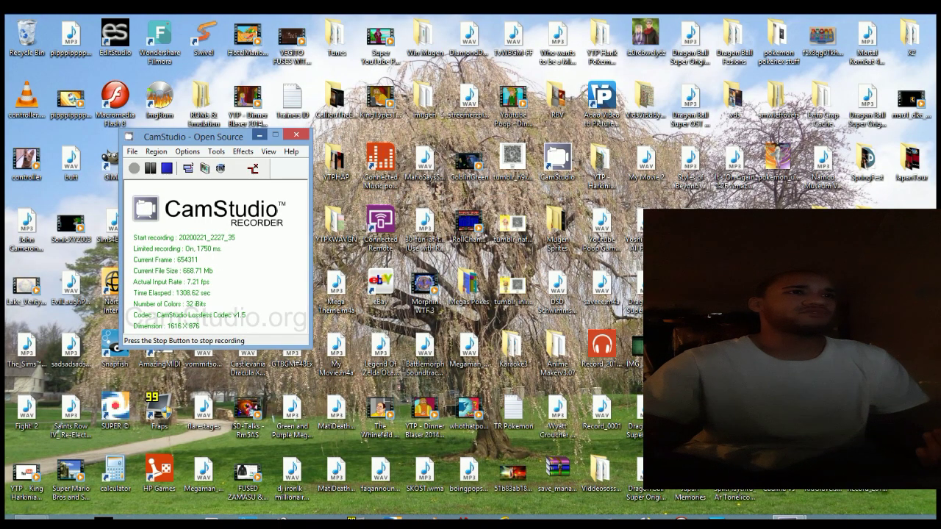
Step: Minimise the screen recorder and open the Game Editors folder inside ROMs & Emulation in a maximised window
{"action": "left_click", "coordinate": [259, 135]}
{"action": "double_click", "coordinate": [203, 103]}
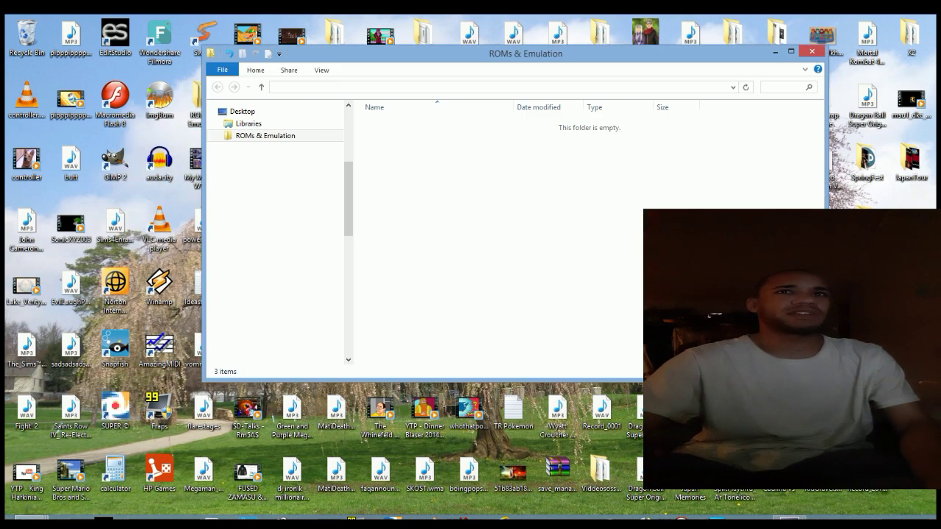
{"action": "left_click", "coordinate": [791, 52]}
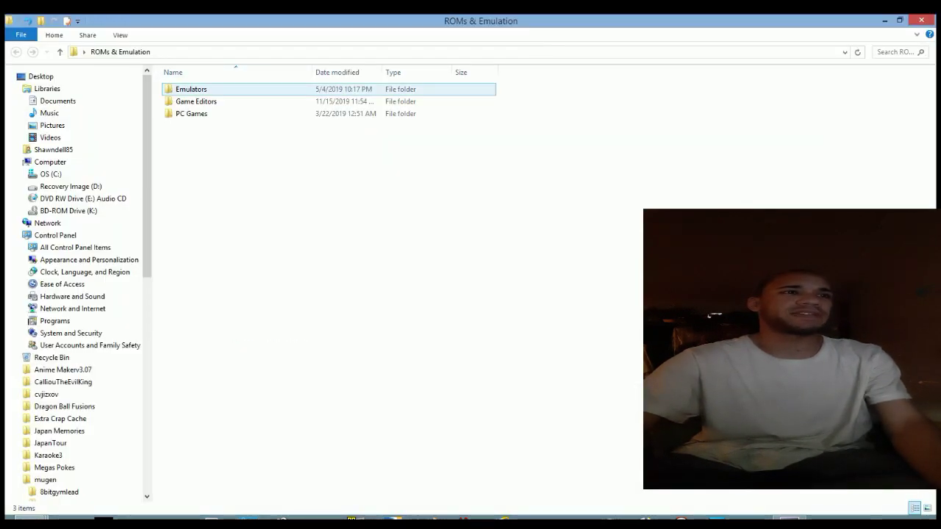
{"action": "left_click", "coordinate": [196, 101]}
{"action": "double_click", "coordinate": [197, 102]}
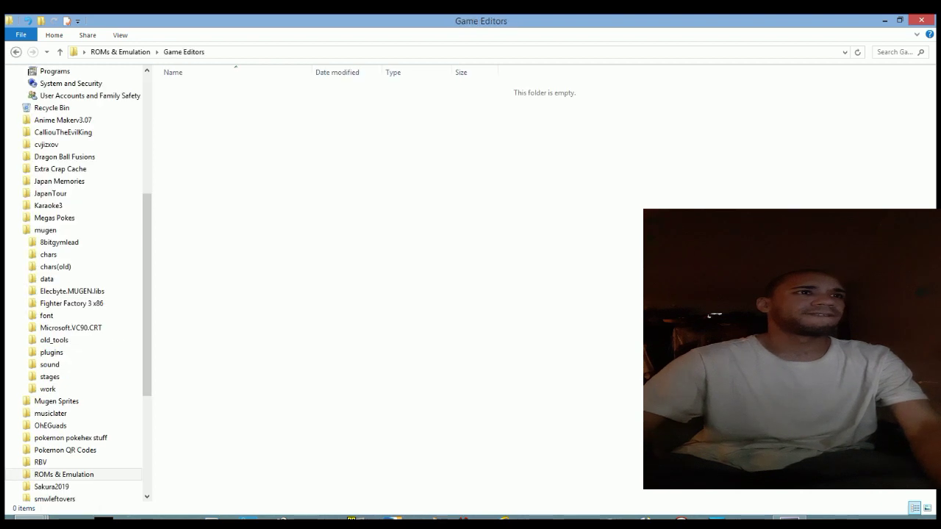
Step: Launch the GreatEd application from the GreatEd folder inside Super Mario Bros and maximise its window
{"action": "left_click", "coordinate": [202, 236]}
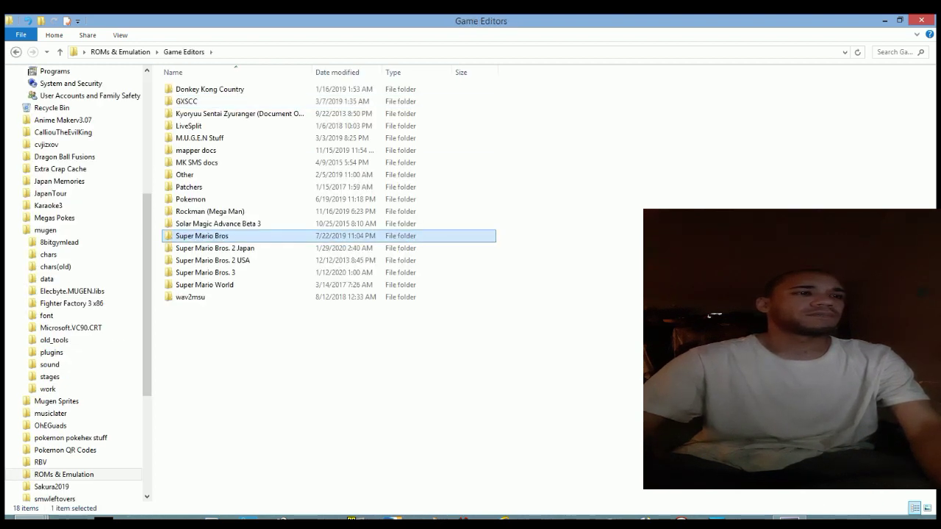
{"action": "double_click", "coordinate": [202, 236]}
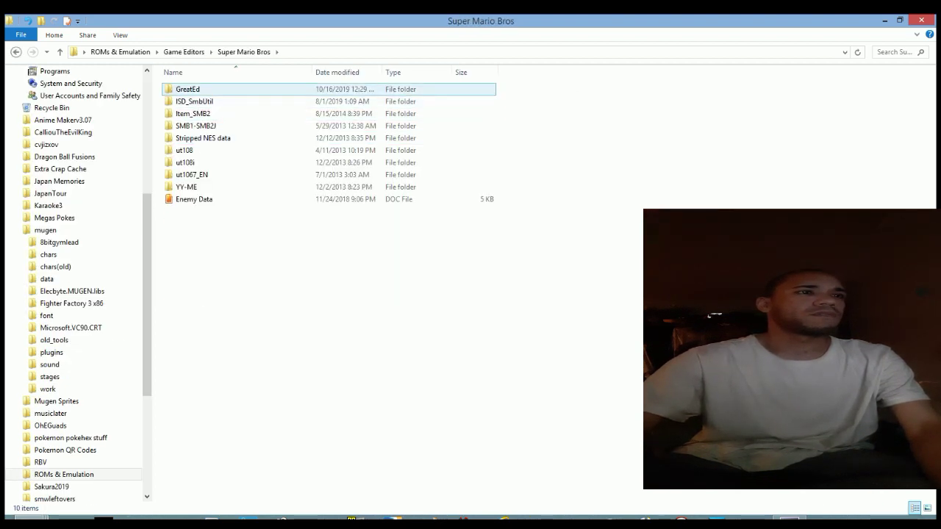
{"action": "left_click", "coordinate": [187, 89]}
{"action": "double_click", "coordinate": [188, 88]}
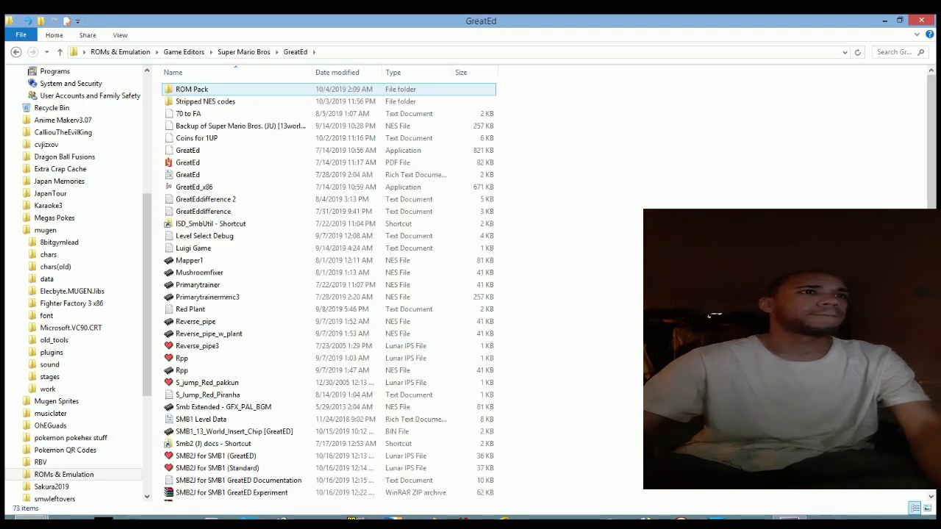
{"action": "double_click", "coordinate": [187, 150]}
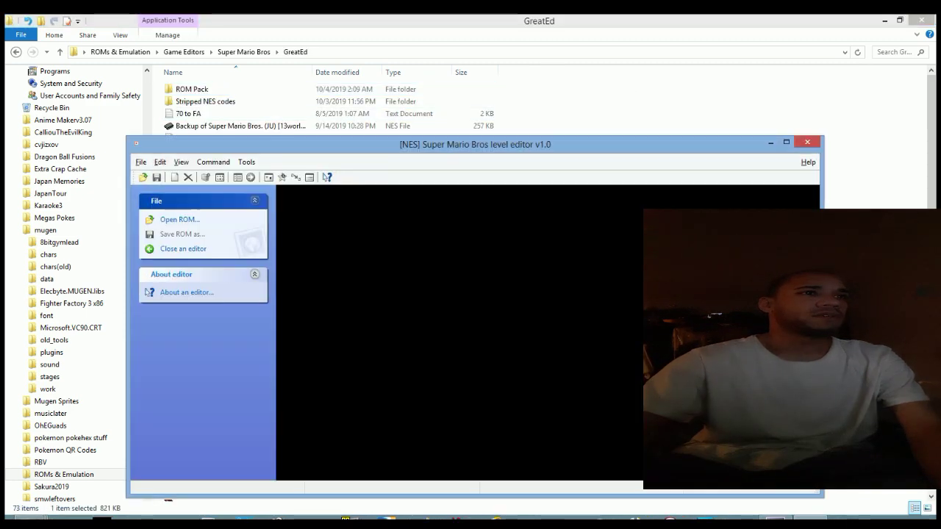
{"action": "left_click", "coordinate": [786, 142]}
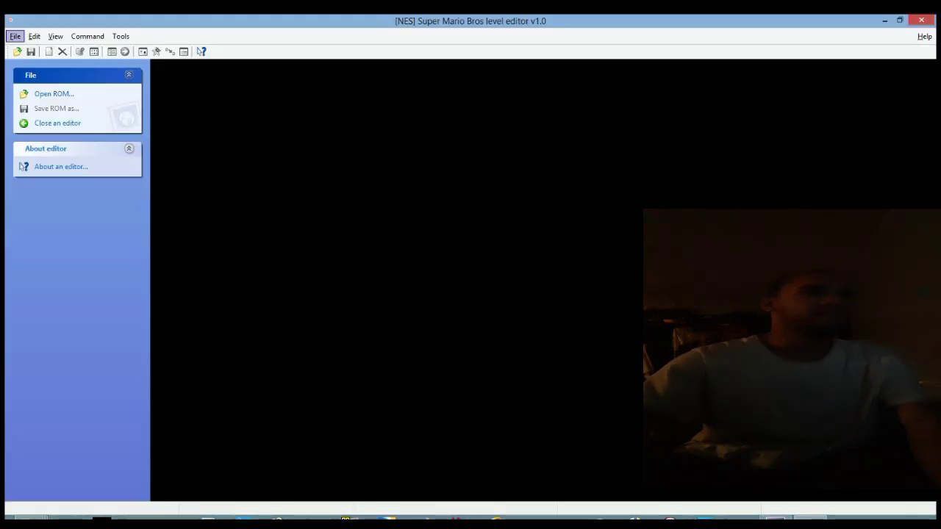
Step: Try to open the ROM Smb Extended - GFX_PAL_BGM in the level editor
{"action": "left_click", "coordinate": [14, 36]}
{"action": "left_click", "coordinate": [33, 50]}
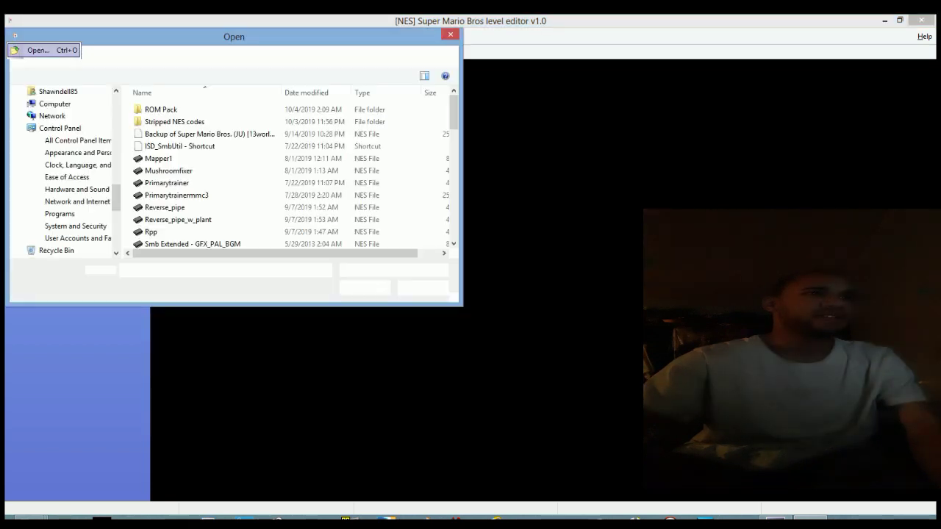
{"action": "scroll", "coordinate": [330, 109], "scroll_direction": "down", "scroll_amount": 4}
{"action": "left_click", "coordinate": [193, 105]}
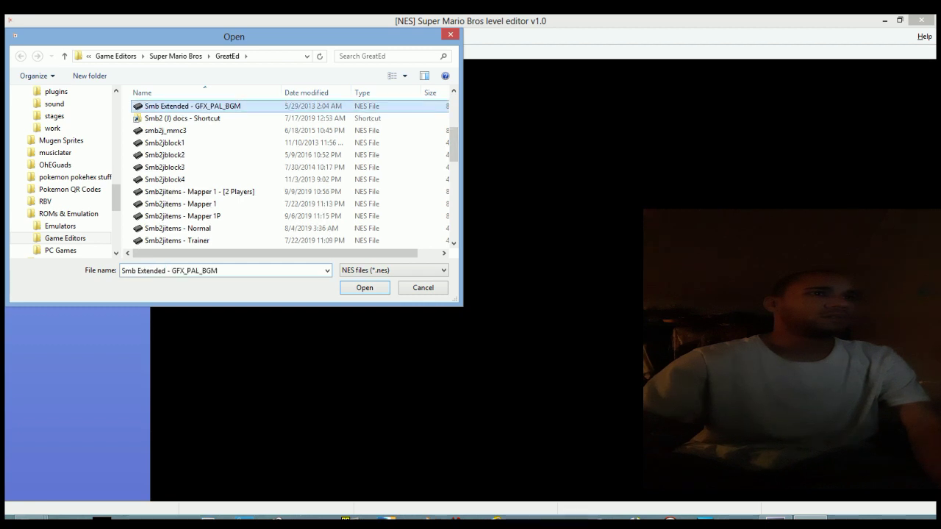
{"action": "left_click", "coordinate": [365, 287]}
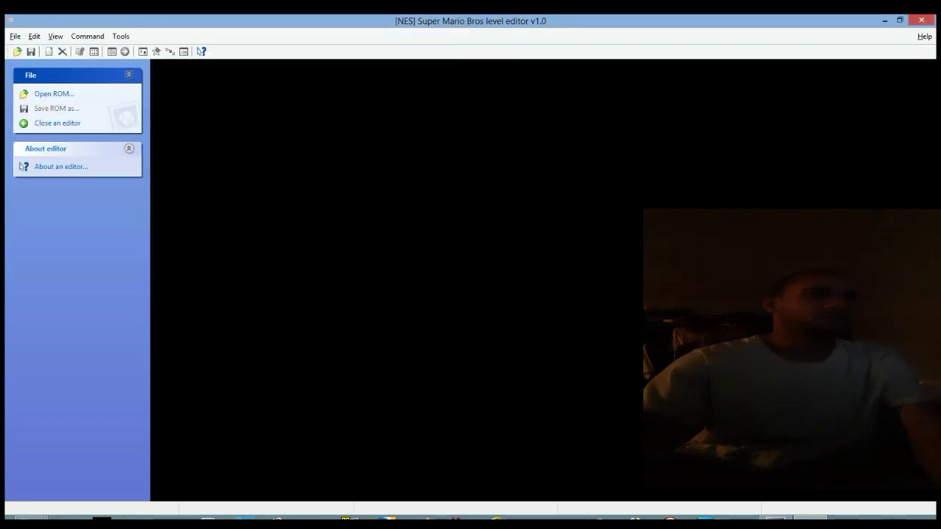
{"action": "key", "text": "Return"}
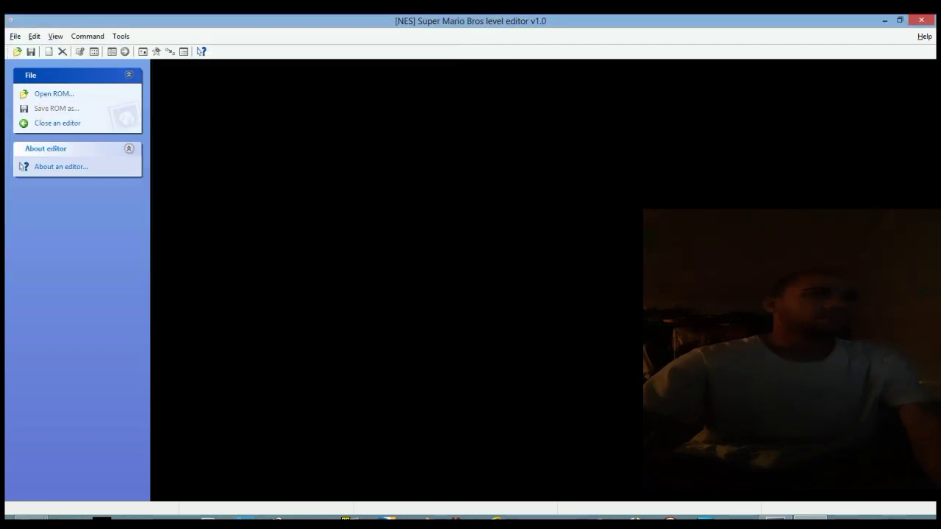
Step: Open the ROM Super Mario Bros. (JU) [13world] from the GreatEd folder
{"action": "left_click", "coordinate": [53, 94]}
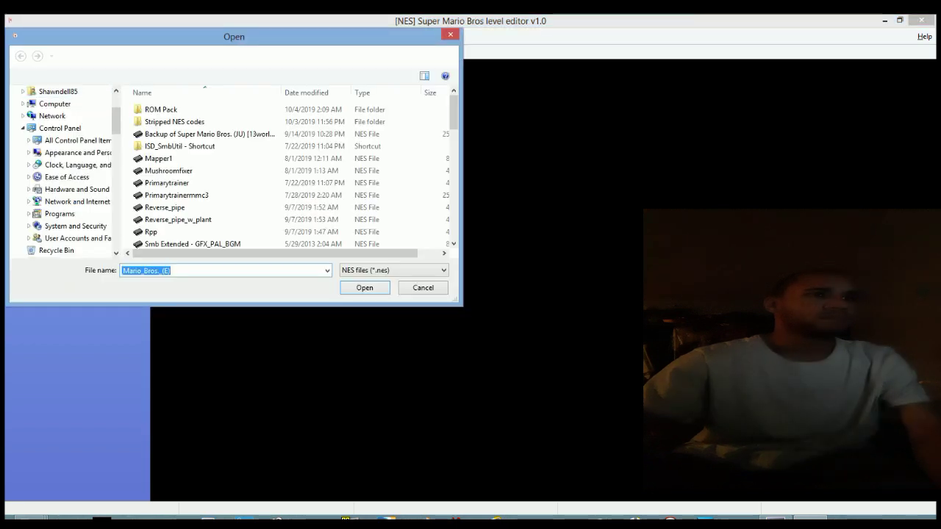
{"action": "scroll", "coordinate": [327, 103], "scroll_direction": "down", "scroll_amount": 5}
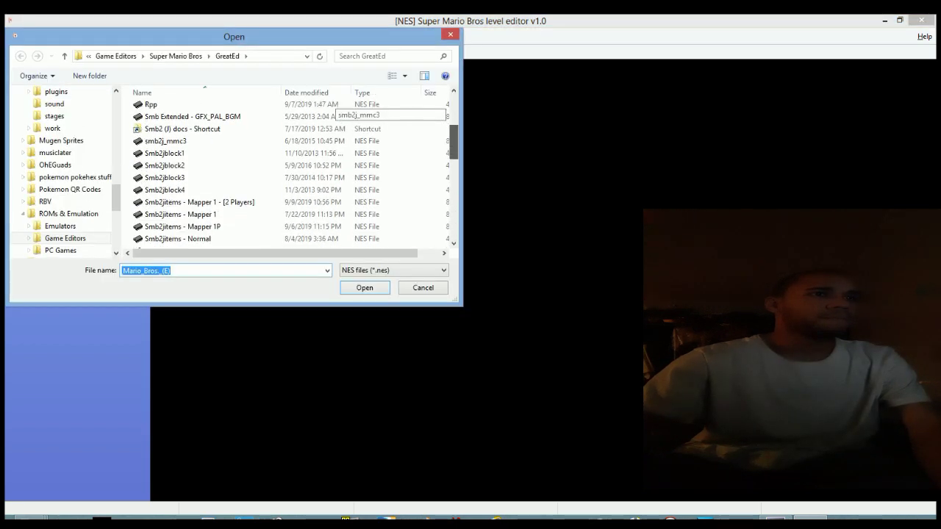
{"action": "scroll", "coordinate": [327, 107], "scroll_direction": "down", "scroll_amount": 3}
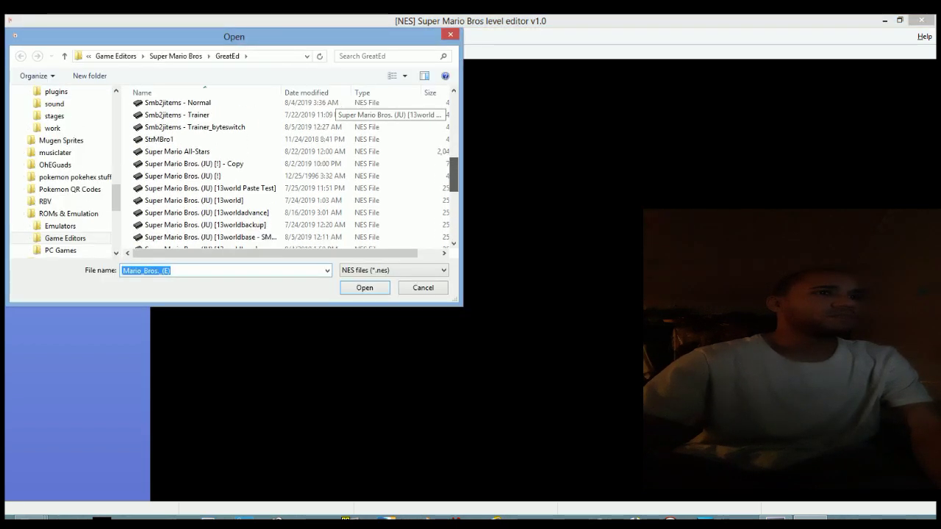
{"action": "left_click", "coordinate": [213, 156]}
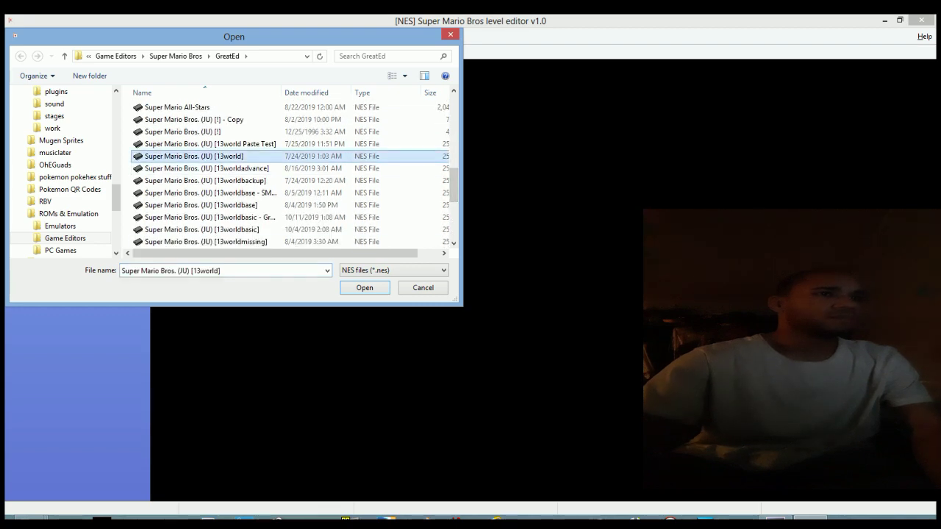
{"action": "left_click", "coordinate": [365, 289]}
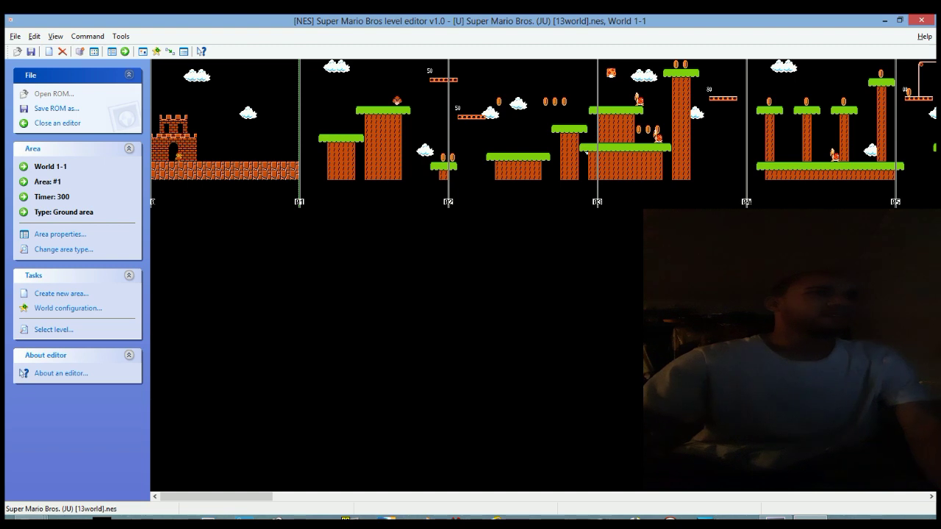
Step: Load Level #1 of World #2 from the ROM's level list
{"action": "left_click", "coordinate": [15, 36]}
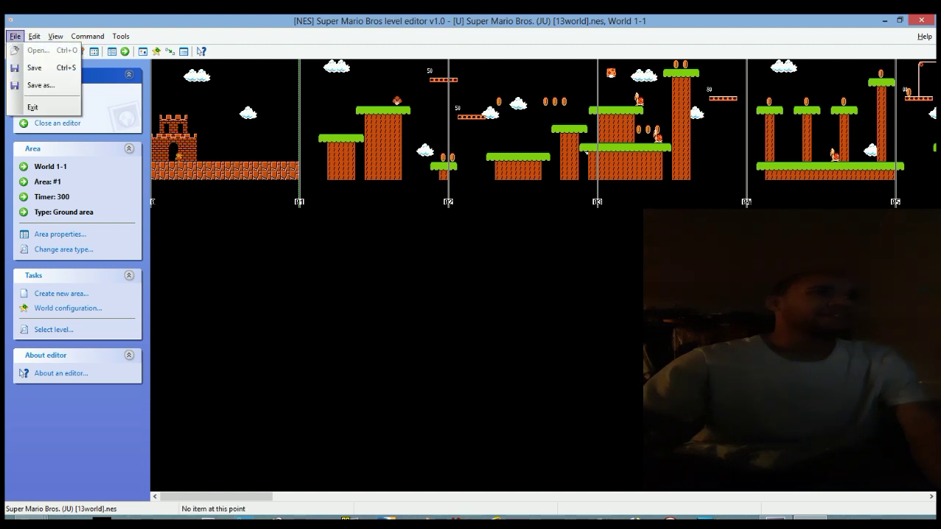
{"action": "left_click", "coordinate": [34, 36]}
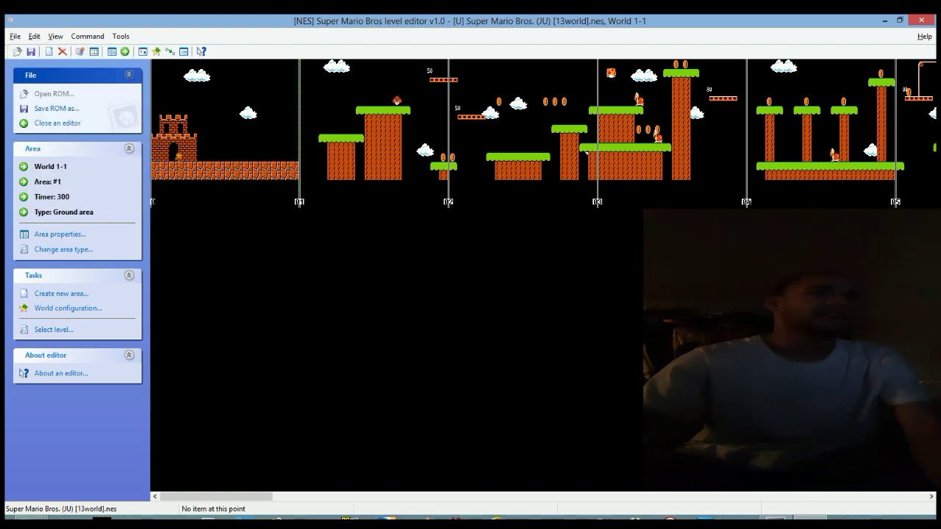
{"action": "left_click", "coordinate": [15, 36]}
{"action": "left_click", "coordinate": [34, 36]}
{"action": "key", "text": "alt+e"}
{"action": "key", "text": "Return"}
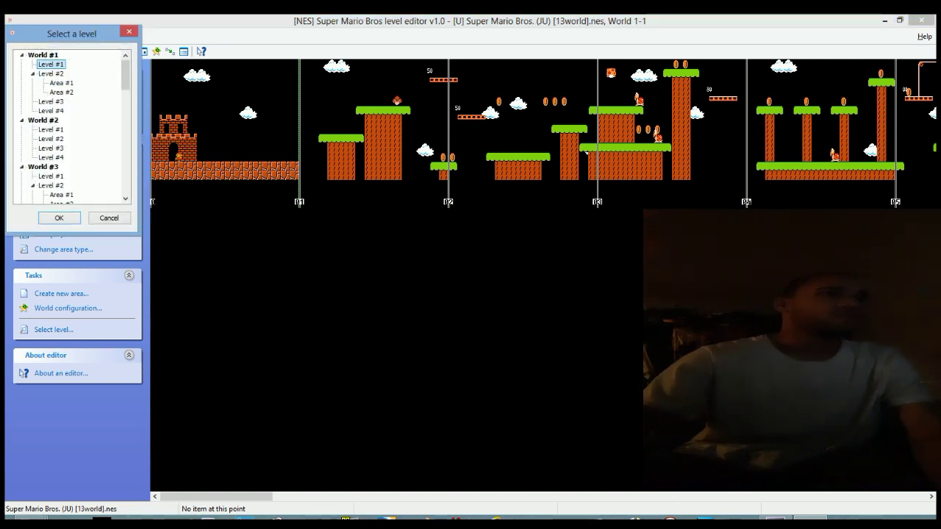
{"action": "left_click", "coordinate": [51, 129]}
{"action": "left_click", "coordinate": [59, 218]}
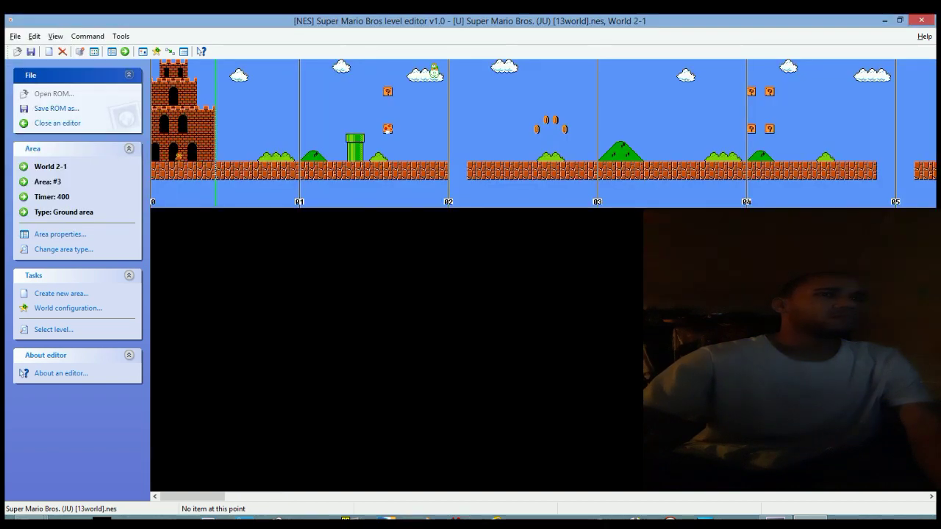
Step: Change the entrance pointer of the tall vertical pipe just past page 08 to ground Area 11 and follow it to that area
{"action": "left_click_drag", "start_coordinate": [183, 497], "coordinate": [555, 497]}
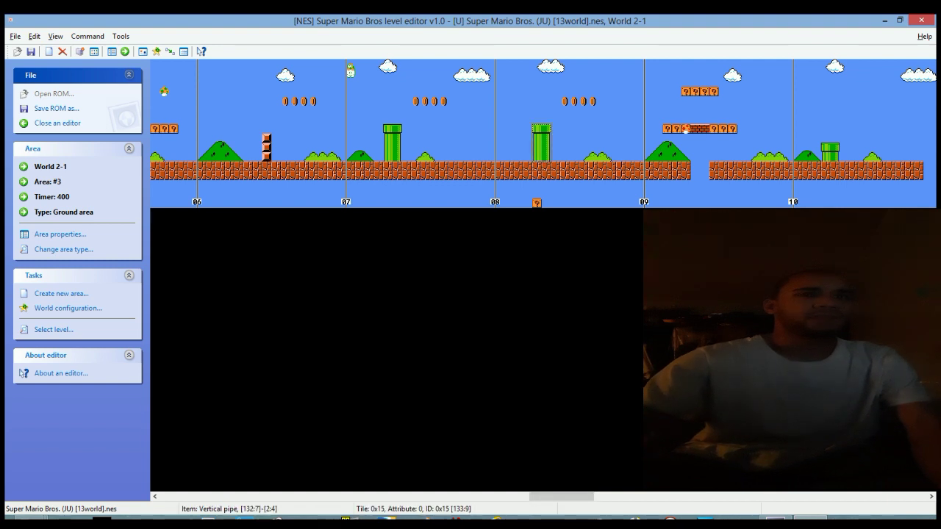
{"action": "right_click", "coordinate": [539, 141]}
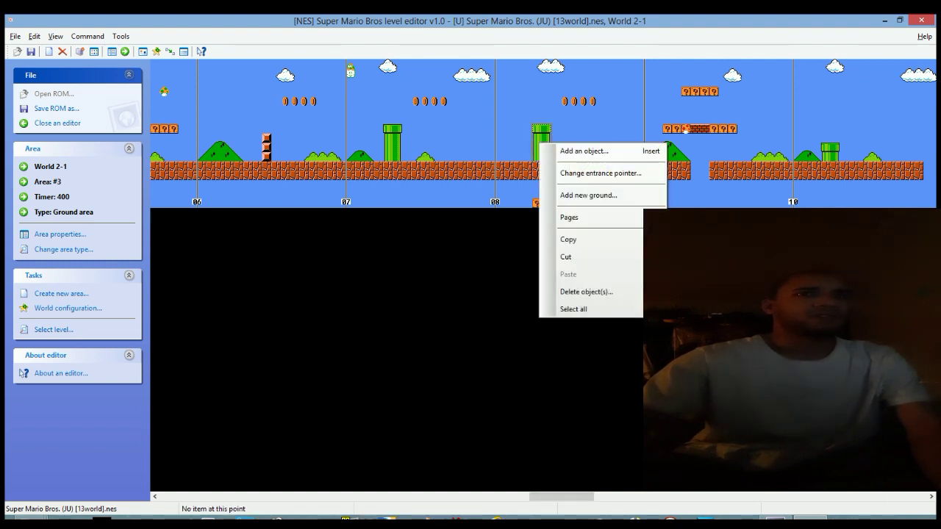
{"action": "left_click", "coordinate": [581, 173]}
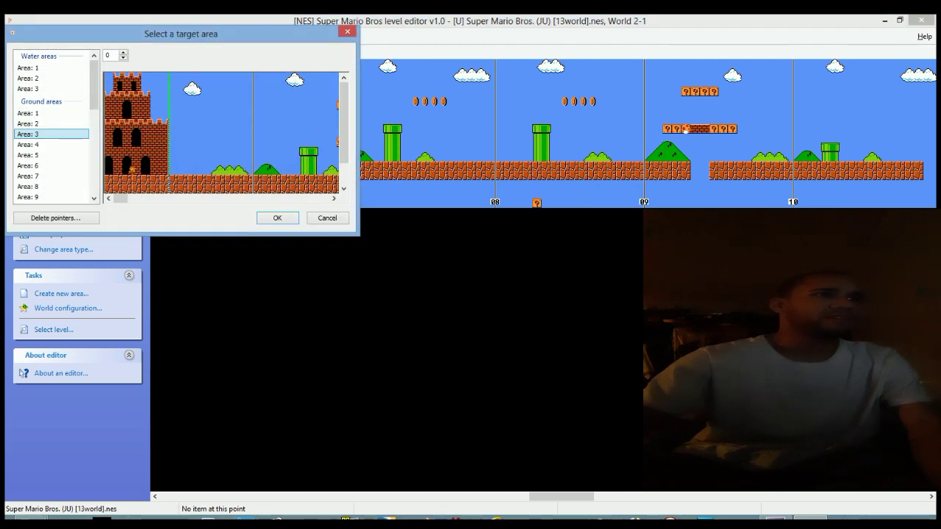
{"action": "scroll", "coordinate": [51, 96], "scroll_direction": "down", "scroll_amount": 2}
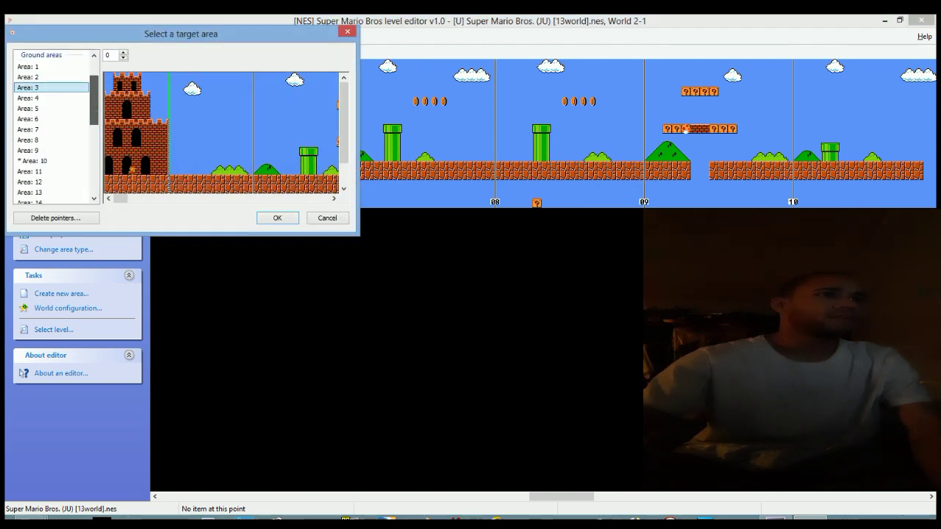
{"action": "left_click_drag", "start_coordinate": [94, 101], "coordinate": [94, 108]}
{"action": "left_click", "coordinate": [30, 145]}
{"action": "left_click", "coordinate": [277, 219]}
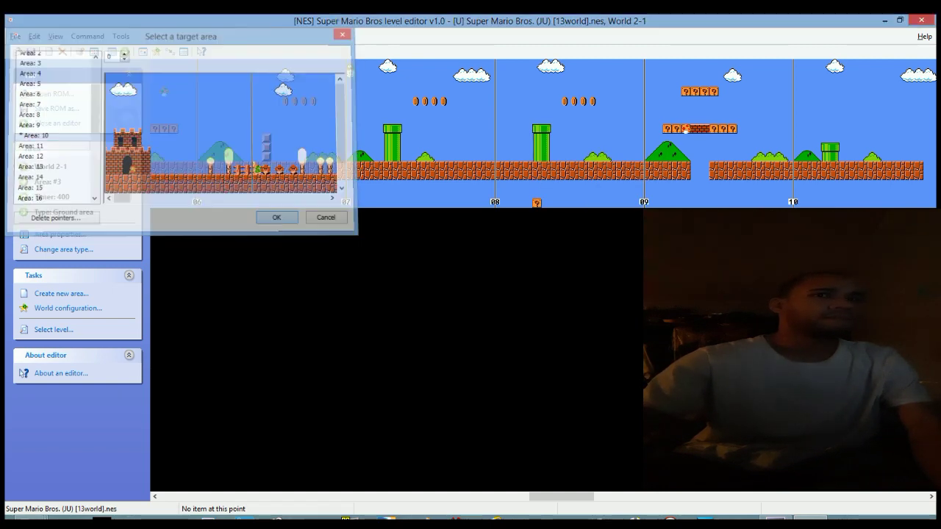
{"action": "double_click", "coordinate": [541, 143]}
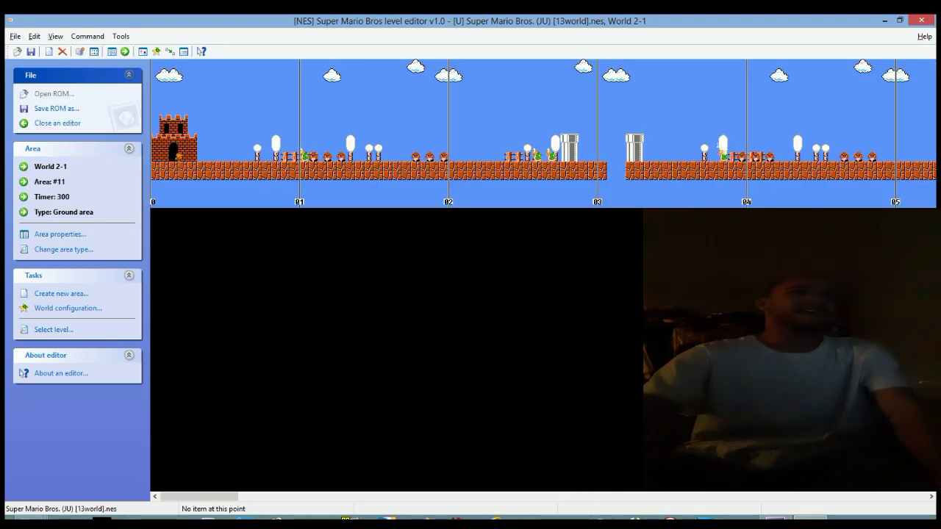
Step: Point the white vertical pipe just before page 10 to underground Area 1 and follow its entrance pointer
{"action": "left_click_drag", "start_coordinate": [200, 497], "coordinate": [574, 497]}
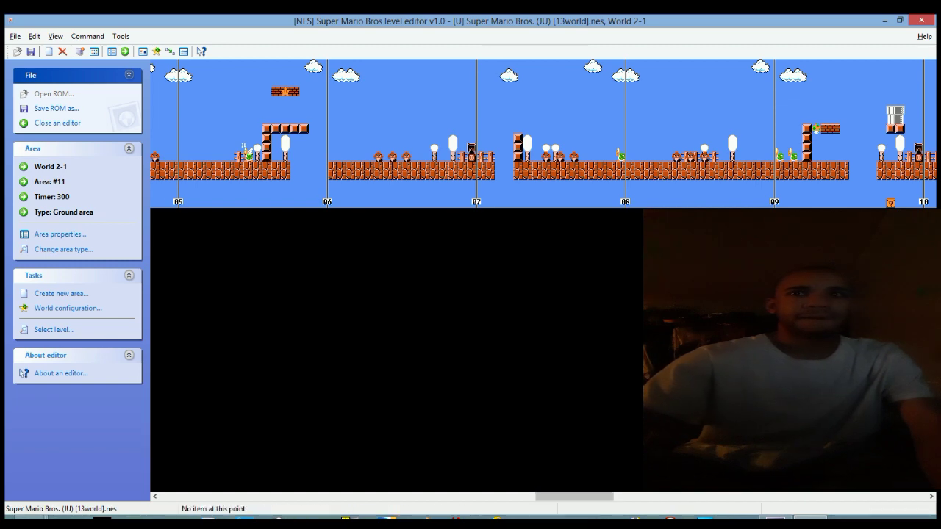
{"action": "right_click", "coordinate": [896, 109]}
{"action": "left_click", "coordinate": [875, 138]}
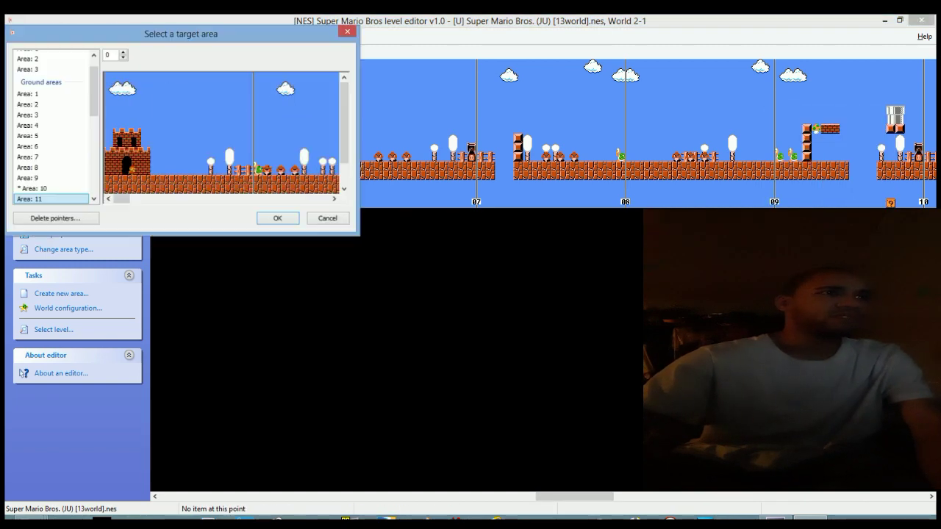
{"action": "left_click_drag", "start_coordinate": [94, 97], "coordinate": [94, 155]}
{"action": "left_click", "coordinate": [50, 158]}
{"action": "left_click", "coordinate": [277, 218]}
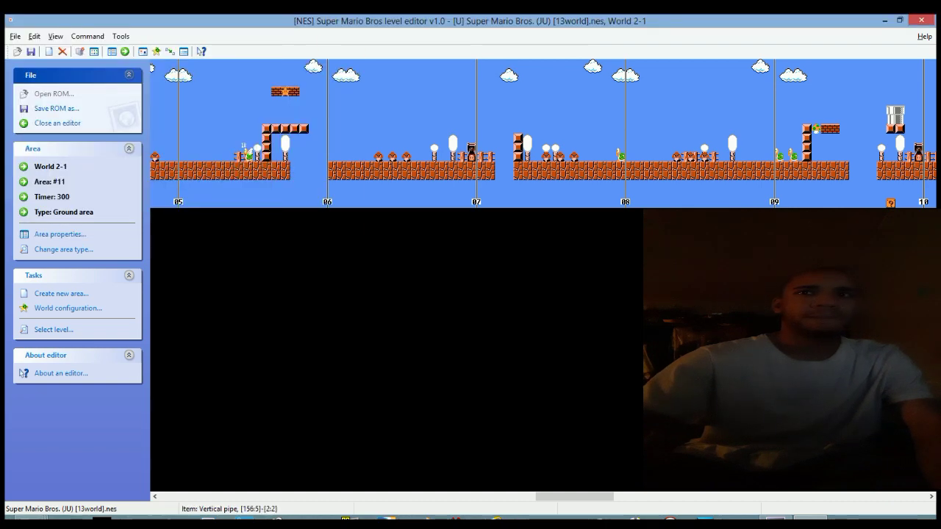
{"action": "double_click", "coordinate": [895, 116]}
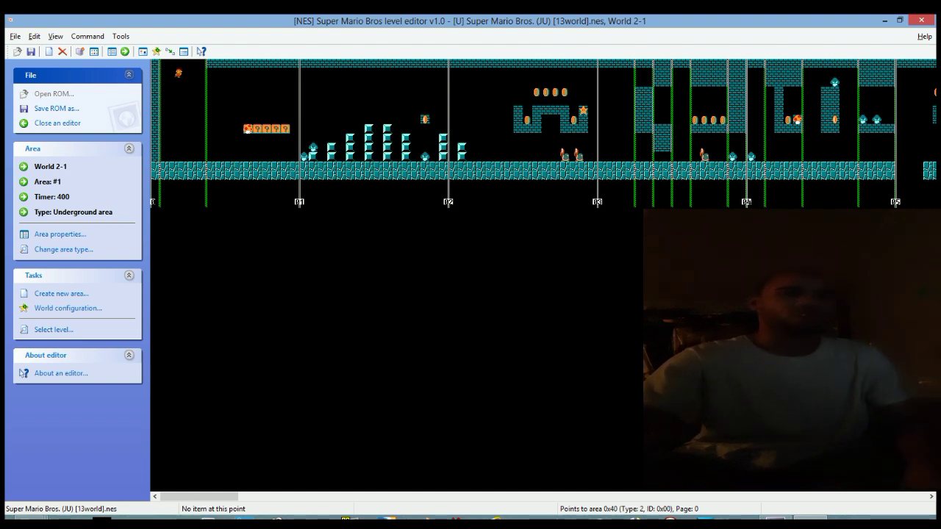
Step: Remove the World #1 pointers of the Reverse-L pipe and the first Vertical pipe with the area pointers manager
{"action": "left_click", "coordinate": [121, 36]}
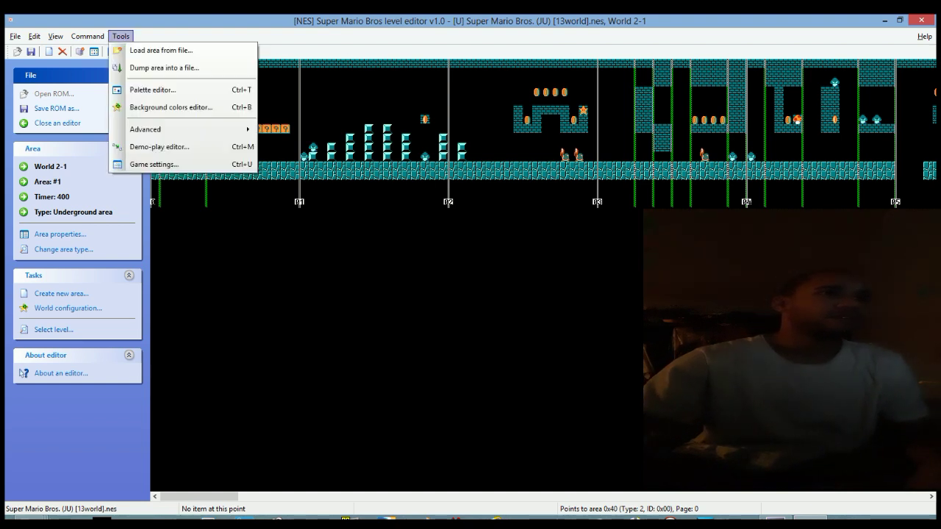
{"action": "mouse_move", "coordinate": [183, 129]}
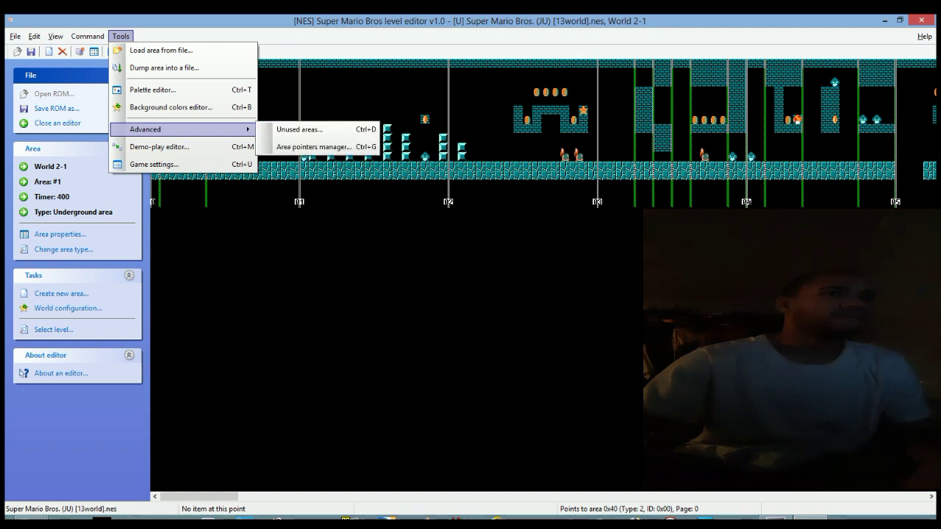
{"action": "left_click", "coordinate": [312, 147]}
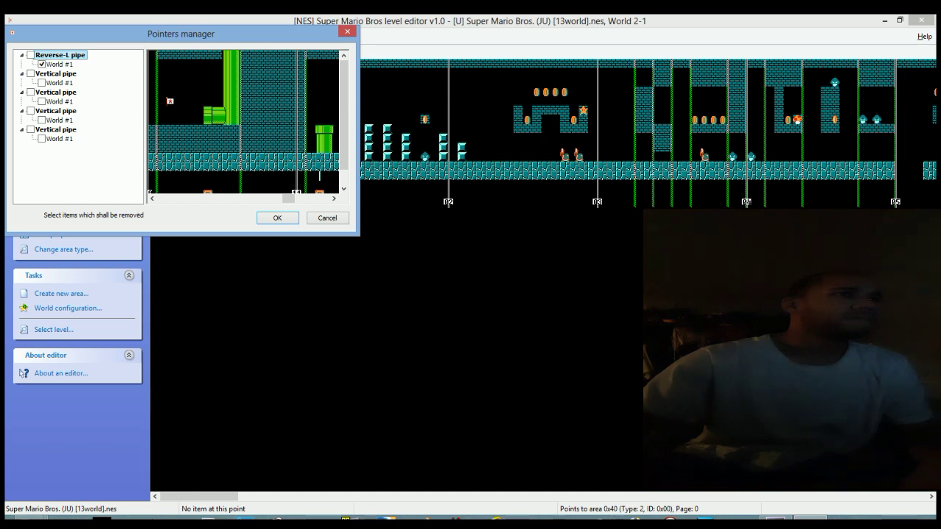
{"action": "left_click", "coordinate": [59, 64]}
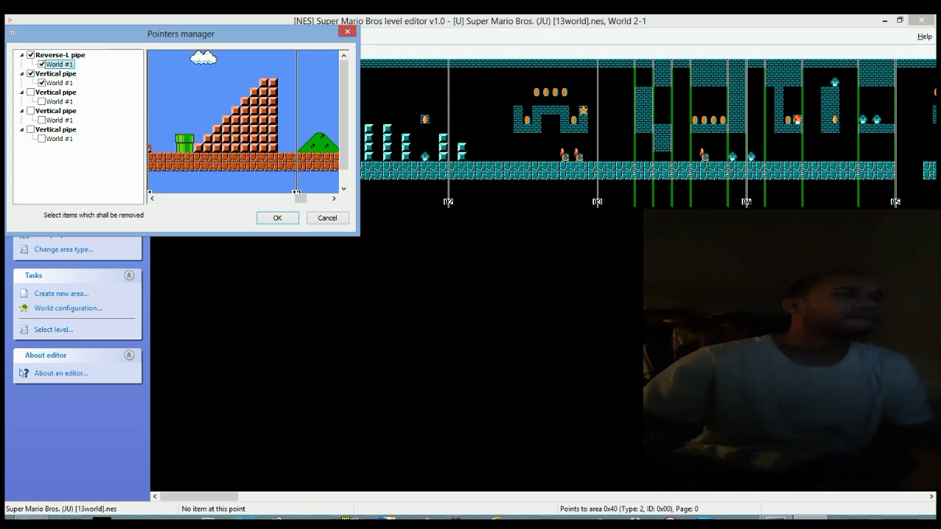
{"action": "left_click", "coordinate": [277, 218]}
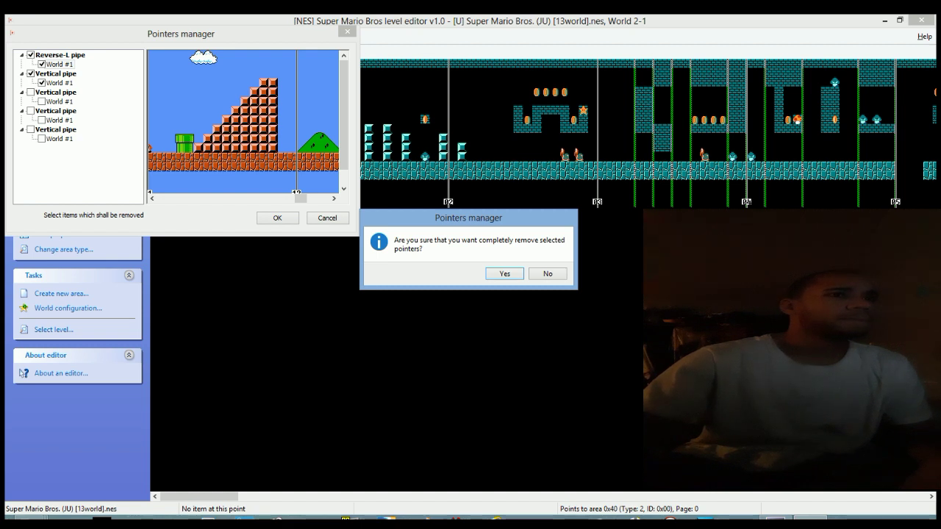
{"action": "left_click", "coordinate": [505, 273]}
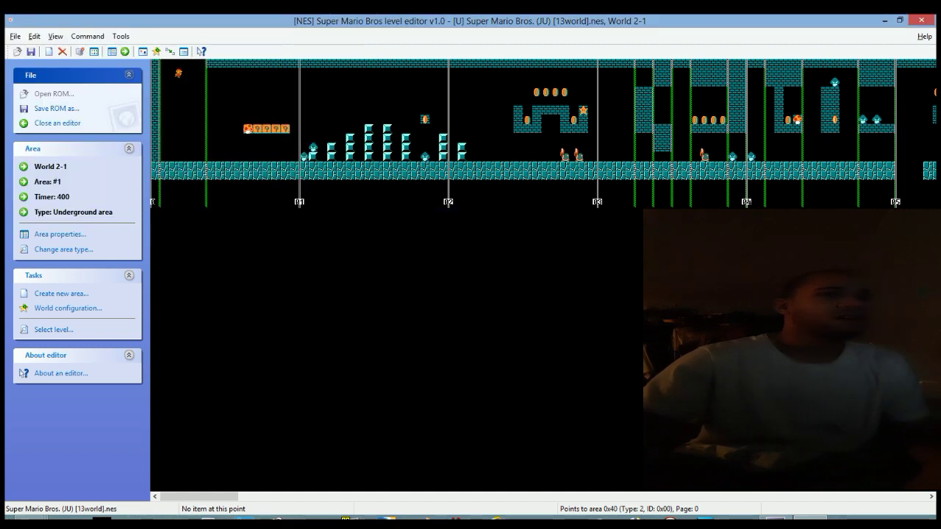
Step: Check the pipes near the end of the underground area, and close the editor with the 13world ROM
{"action": "left_click_drag", "start_coordinate": [199, 497], "coordinate": [726, 497]}
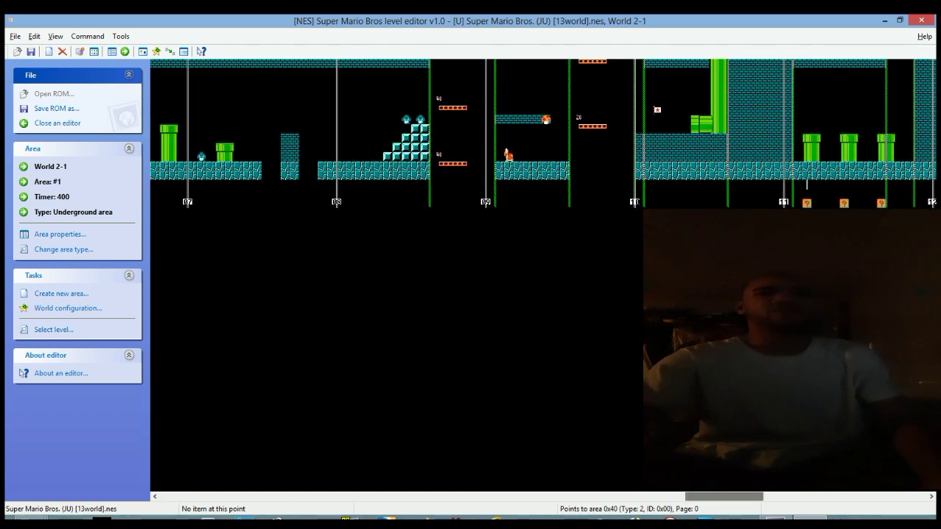
{"action": "left_click", "coordinate": [921, 20]}
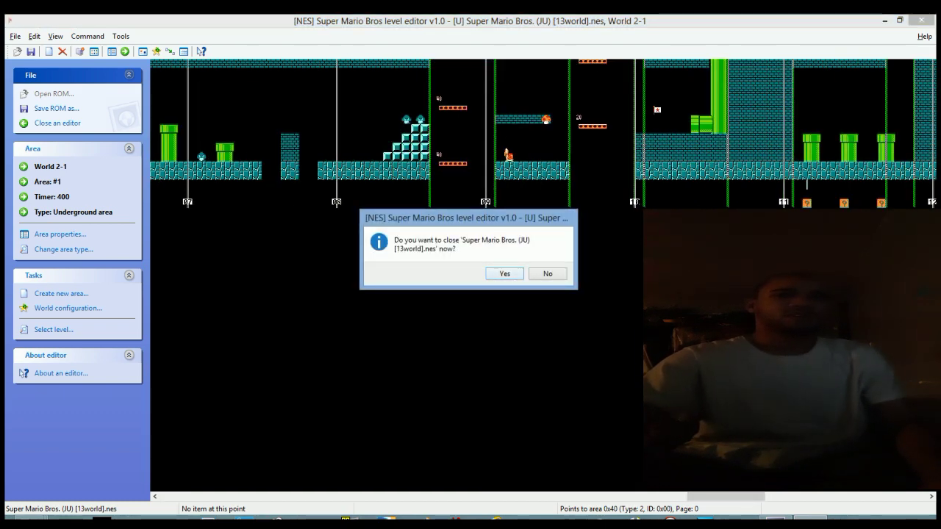
{"action": "key", "text": "Return"}
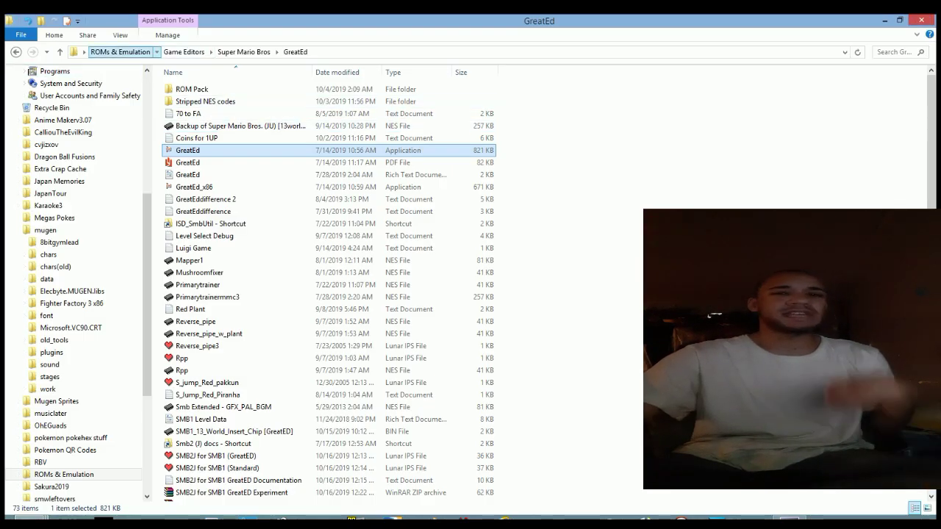
Step: Launch the Super Mario Bros 2 FDS level editor from the jGreatEd folder under Game Editors, Super Mario Bros. 2 Japan
{"action": "left_click", "coordinate": [120, 52]}
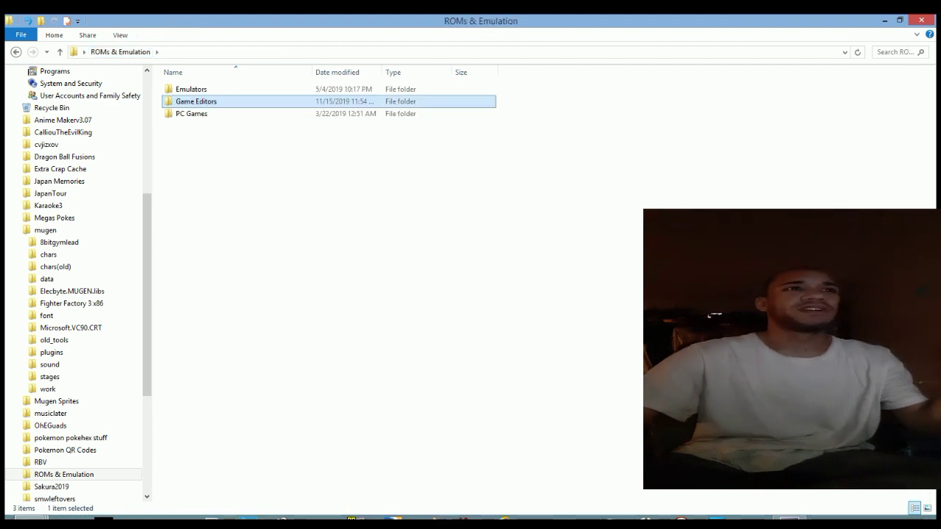
{"action": "double_click", "coordinate": [196, 102]}
{"action": "left_click", "coordinate": [214, 247]}
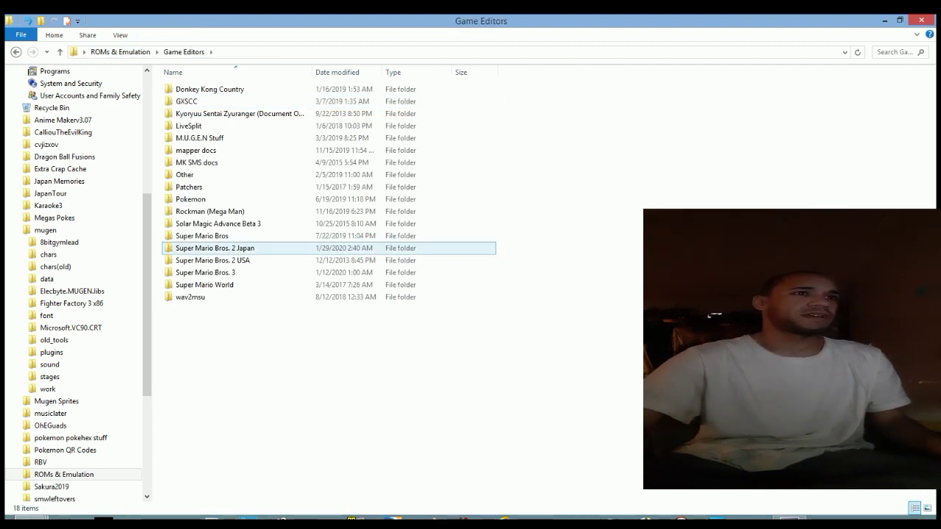
{"action": "left_click", "coordinate": [215, 248]}
{"action": "double_click", "coordinate": [215, 247]}
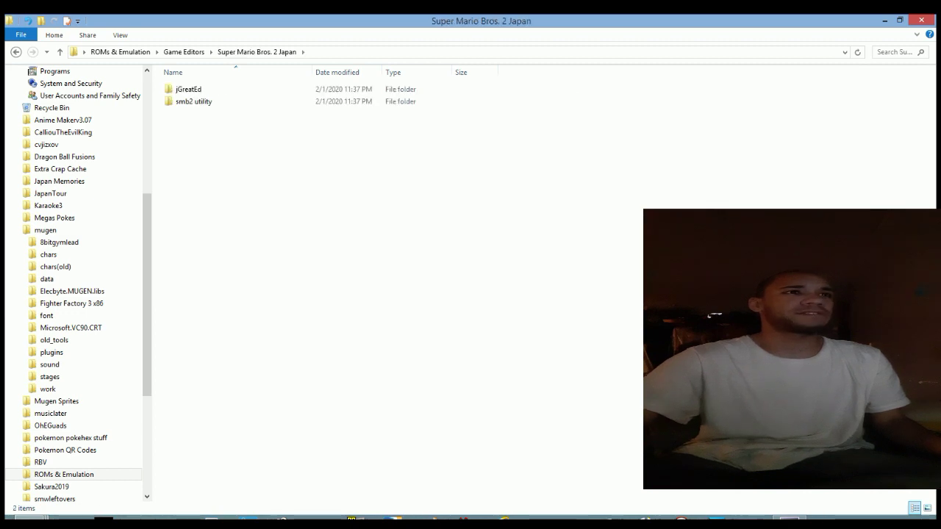
{"action": "left_click", "coordinate": [189, 89]}
{"action": "double_click", "coordinate": [199, 90]}
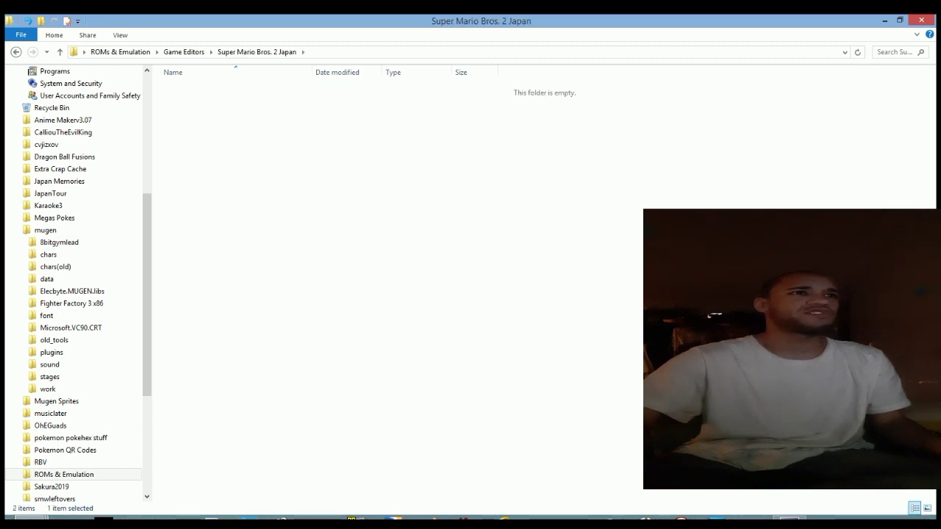
{"action": "left_click", "coordinate": [213, 90]}
{"action": "key", "text": "Return"}
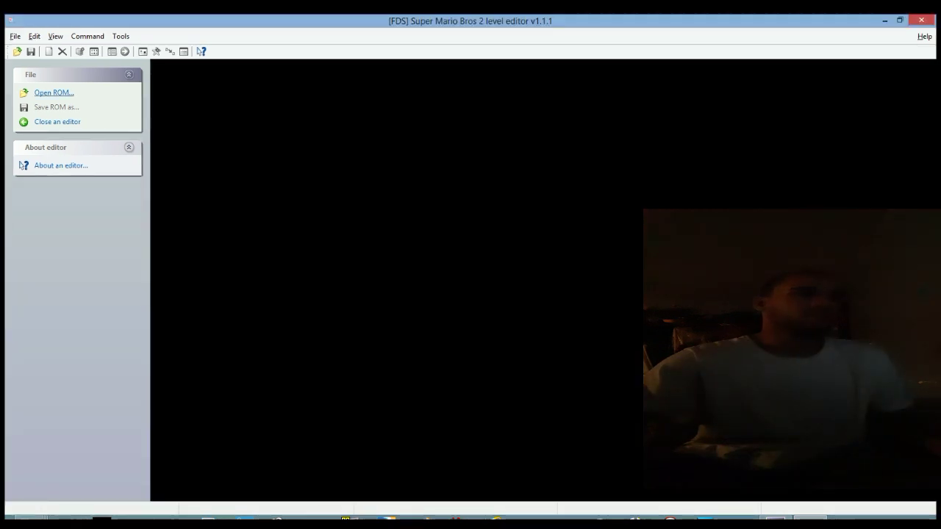
Step: Open the ROM Super Mario Bros 2 - Copy.fds from the jGreatEd folder
{"action": "left_click", "coordinate": [54, 92]}
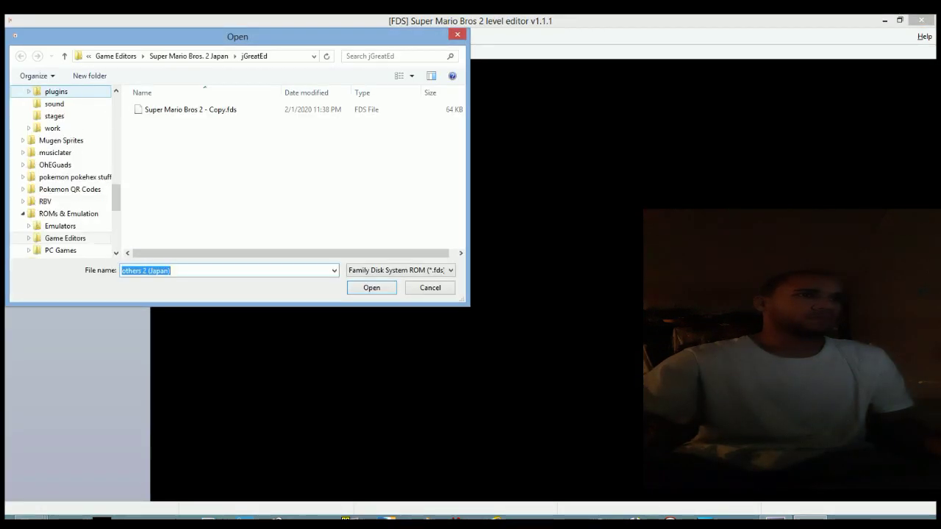
{"action": "left_click", "coordinate": [190, 109]}
{"action": "left_click", "coordinate": [371, 287]}
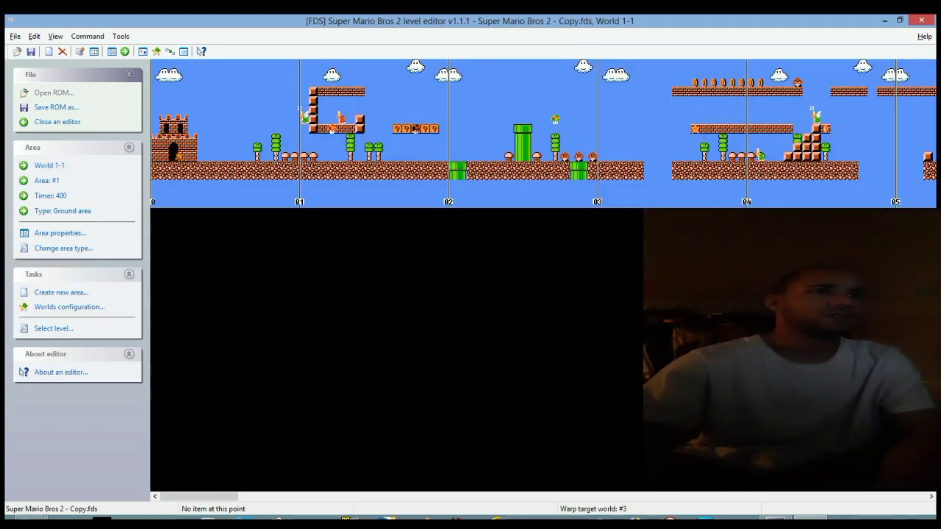
Step: Point the pipe above the question blocks past page 09 to water Area 19 and follow it to that area
{"action": "left_click_drag", "start_coordinate": [199, 497], "coordinate": [676, 497]}
{"action": "right_click", "coordinate": [616, 106]}
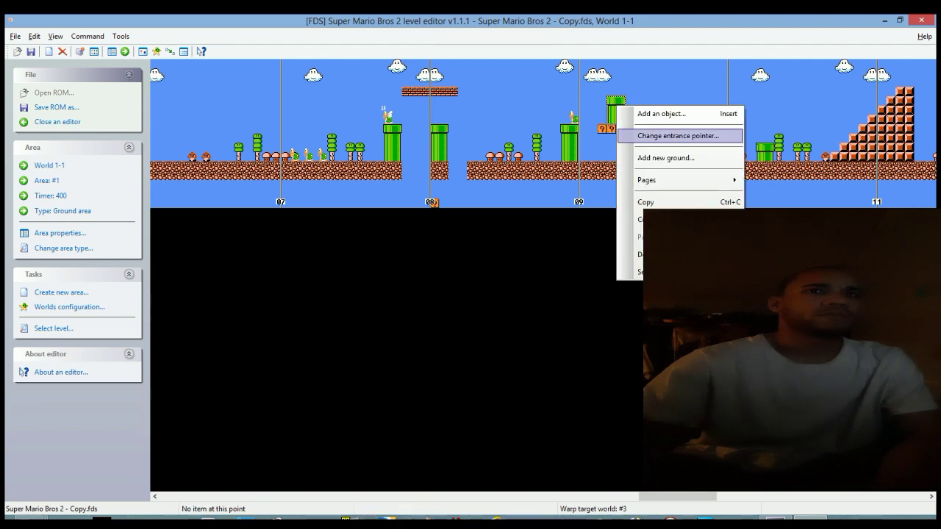
{"action": "left_click", "coordinate": [678, 135]}
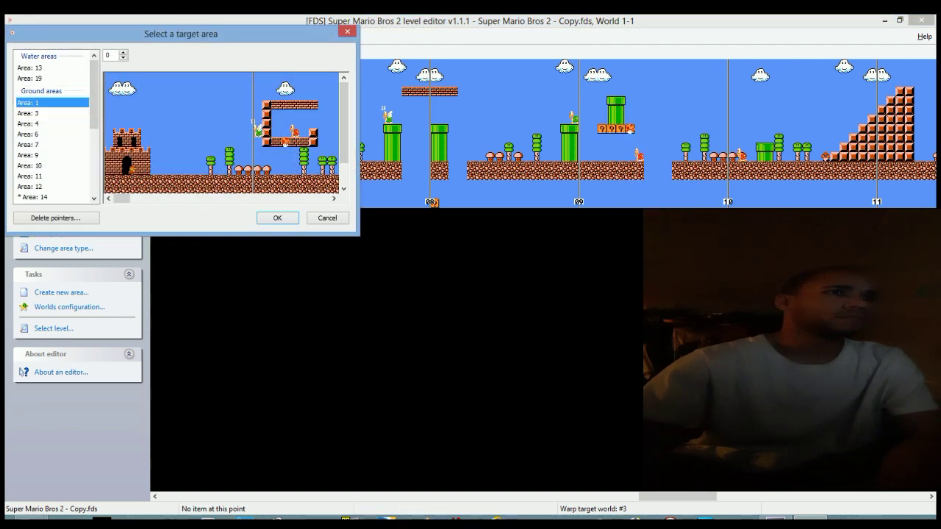
{"action": "left_click", "coordinate": [41, 79]}
{"action": "left_click", "coordinate": [277, 219]}
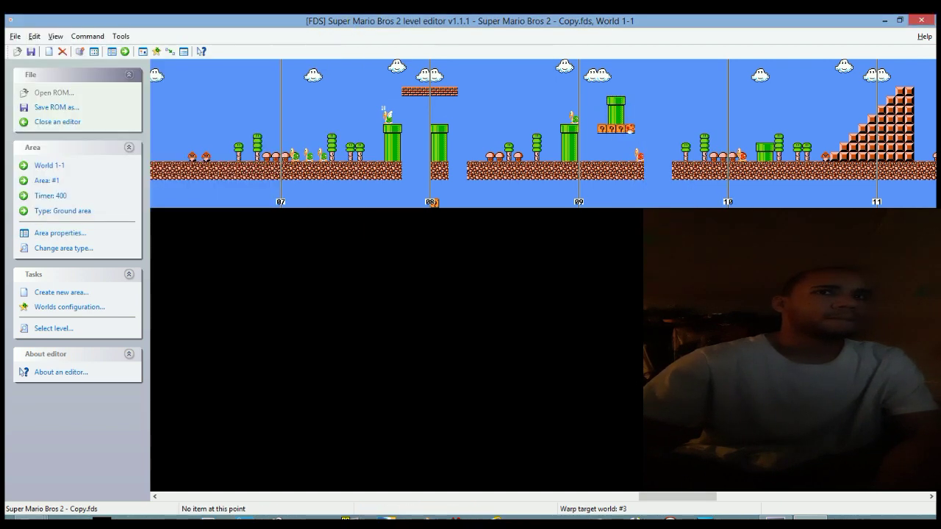
{"action": "double_click", "coordinate": [620, 110]}
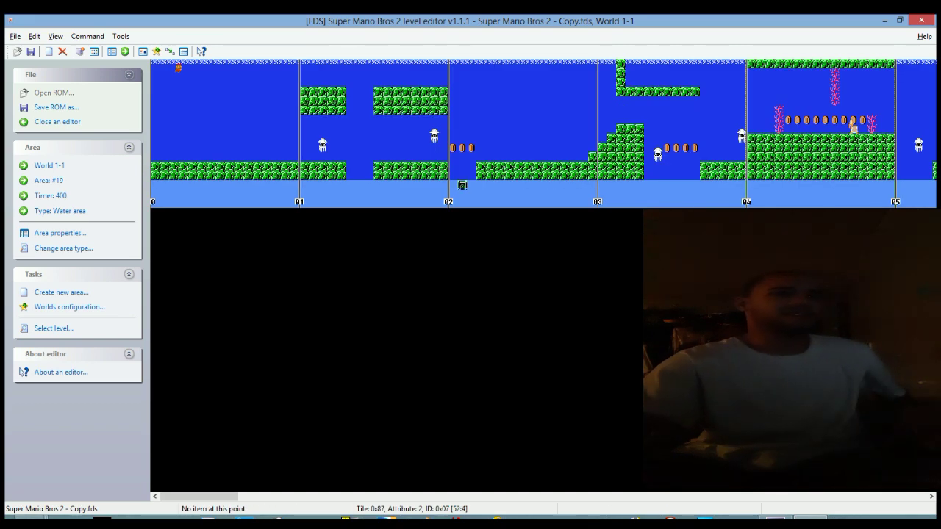
{"action": "mouse_move", "coordinate": [200, 497]}
{"action": "left_mouse_down"}
{"action": "mouse_move", "coordinate": [887, 497]}
{"action": "mouse_move", "coordinate": [203, 496]}
{"action": "left_mouse_up"}
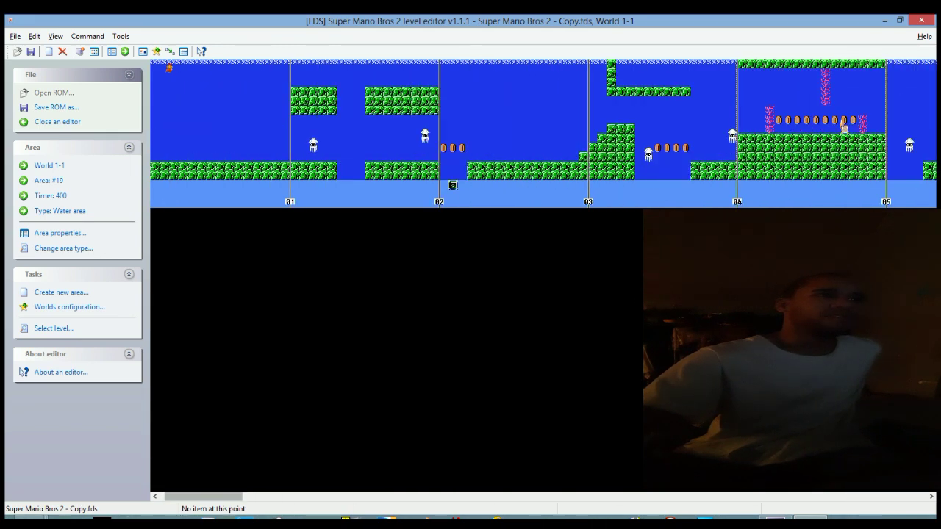
Step: Load Level #1 of World #5 from the level list
{"action": "left_click", "coordinate": [34, 36]}
{"action": "left_click", "coordinate": [84, 50]}
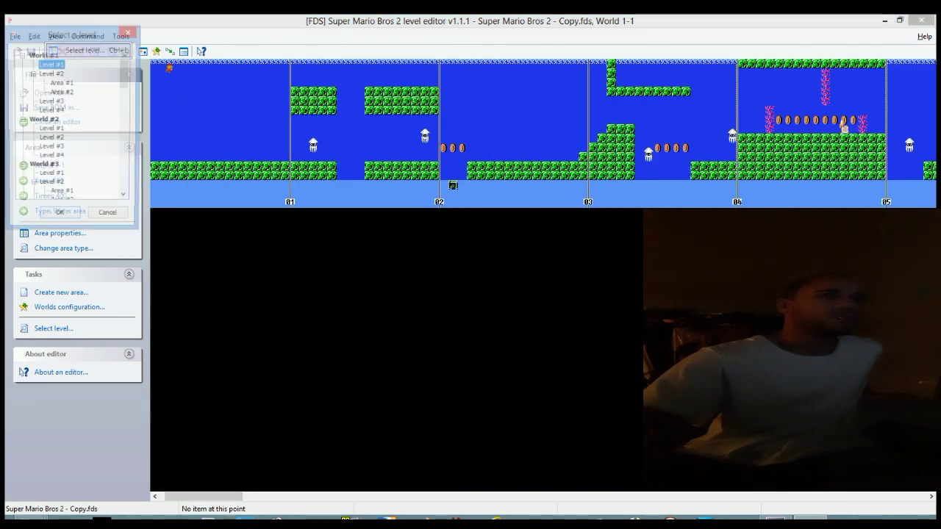
{"action": "left_click_drag", "start_coordinate": [126, 74], "coordinate": [125, 100]}
{"action": "left_click", "coordinate": [59, 218]}
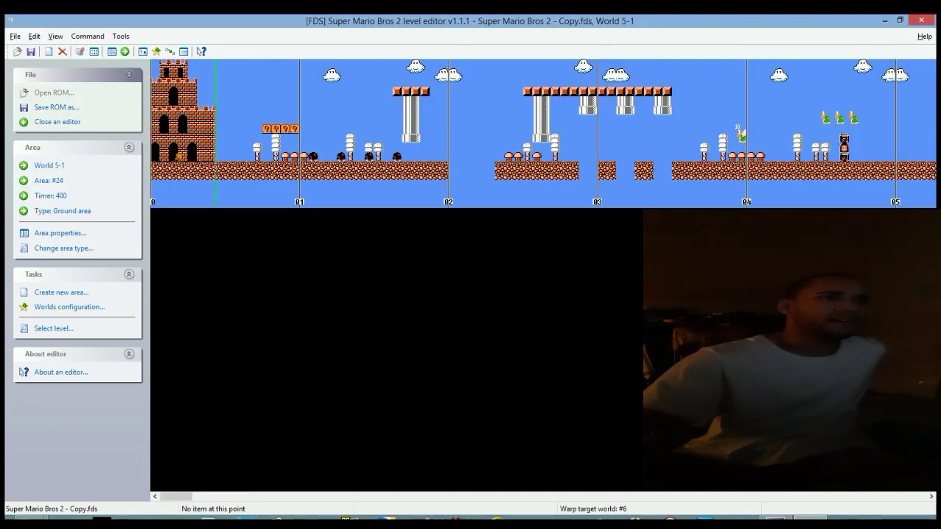
Step: Point the vine block above the bricks between pages 18 and 19 to ground Area 6 and follow it to that area
{"action": "left_click_drag", "start_coordinate": [174, 496], "coordinate": [661, 496]}
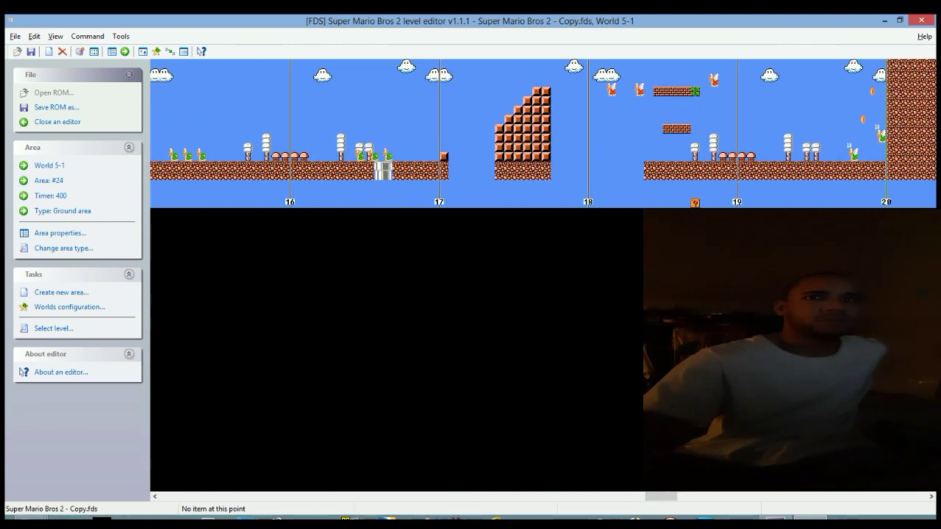
{"action": "right_click", "coordinate": [695, 92]}
{"action": "left_click", "coordinate": [724, 124]}
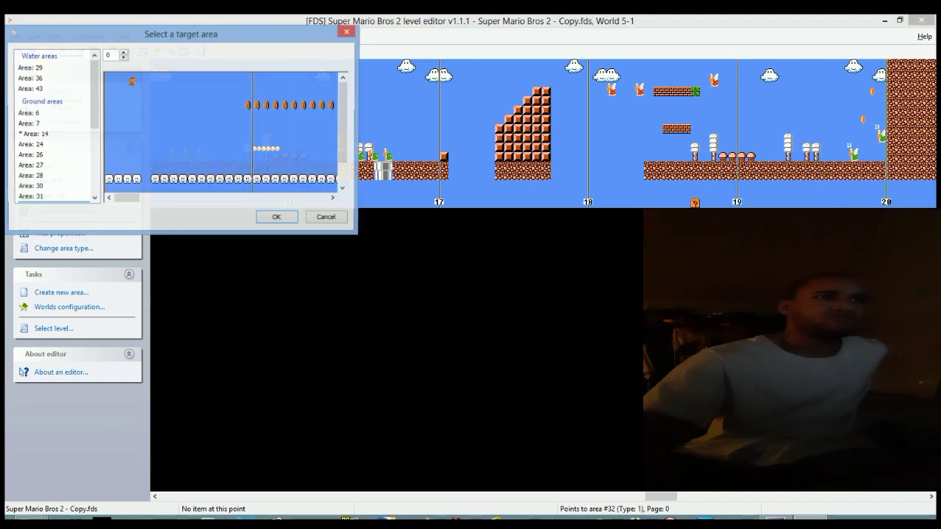
{"action": "left_click", "coordinate": [29, 113]}
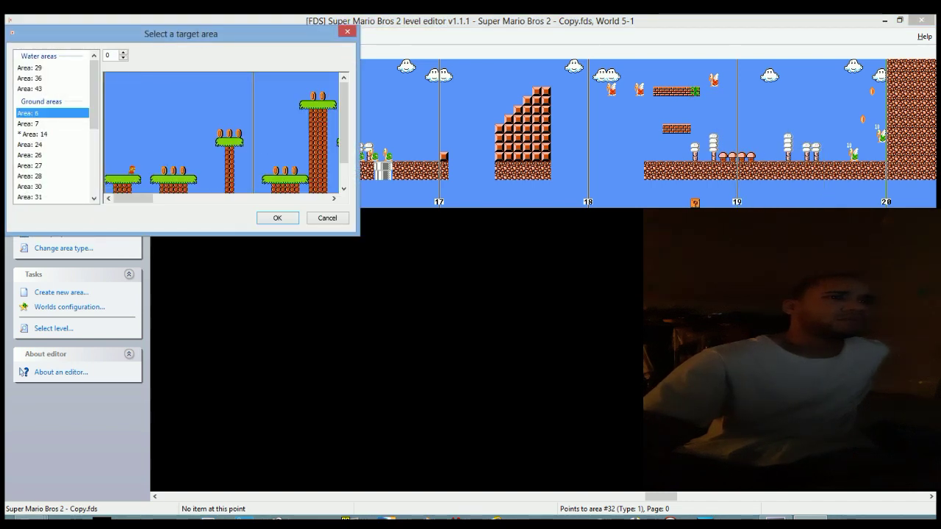
{"action": "left_click", "coordinate": [277, 218]}
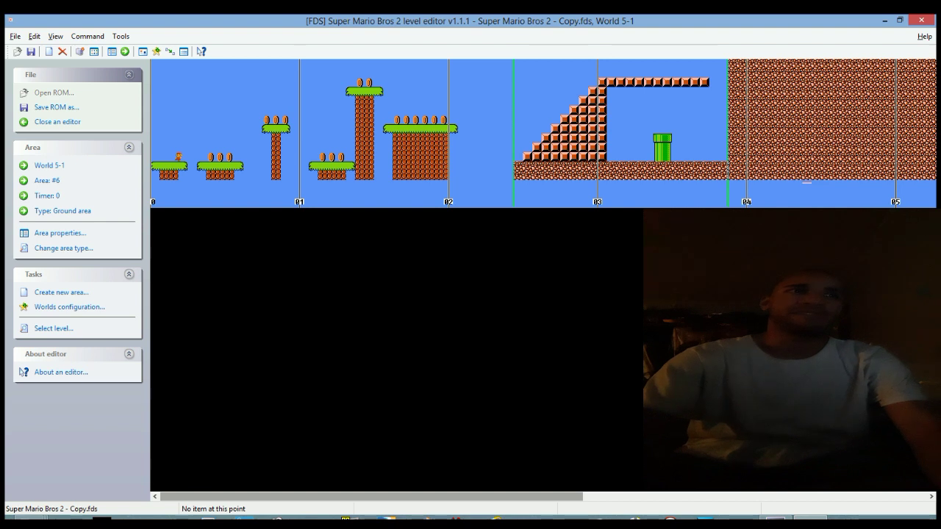
Step: Browse the level list through World #D and close it without loading a level
{"action": "left_click", "coordinate": [87, 36]}
{"action": "mouse_move", "coordinate": [55, 36]}
{"action": "key", "text": "Return"}
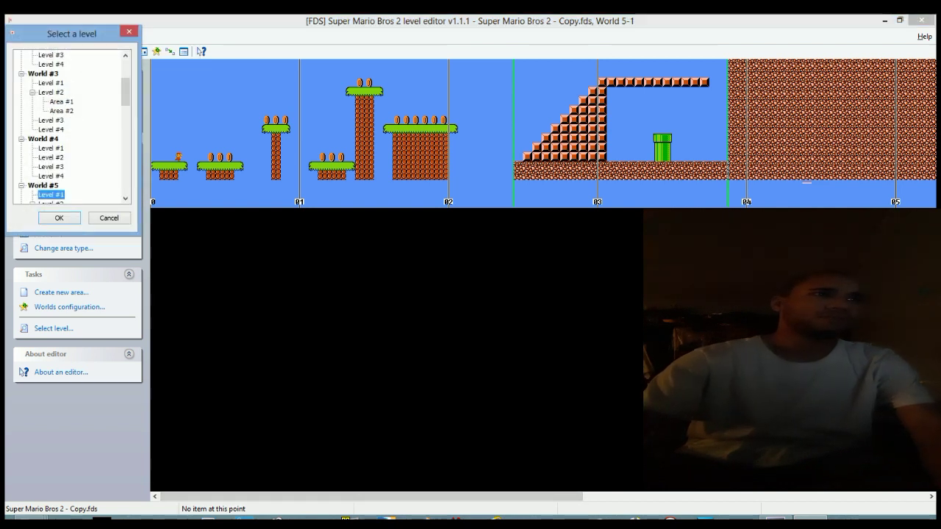
{"action": "scroll", "coordinate": [69, 125], "scroll_direction": "down", "scroll_amount": 10}
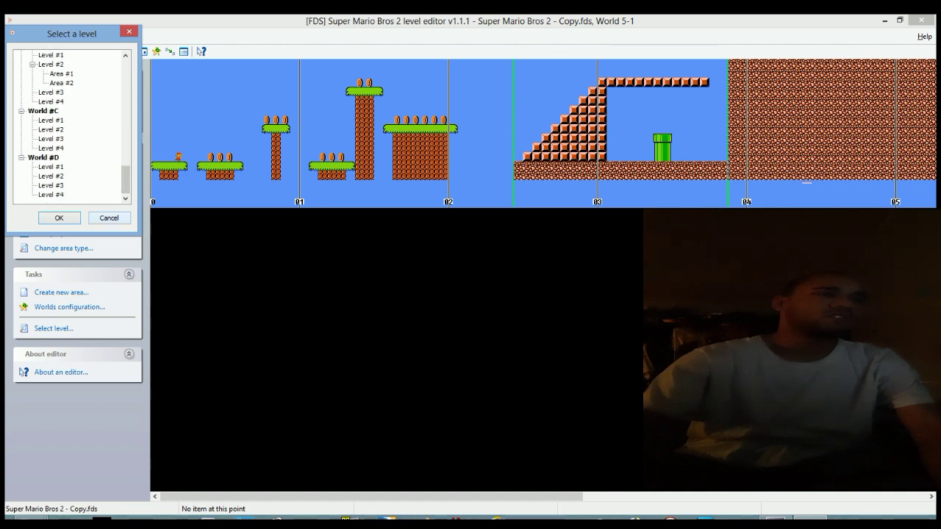
{"action": "scroll", "coordinate": [70, 125], "scroll_direction": "up", "scroll_amount": 6}
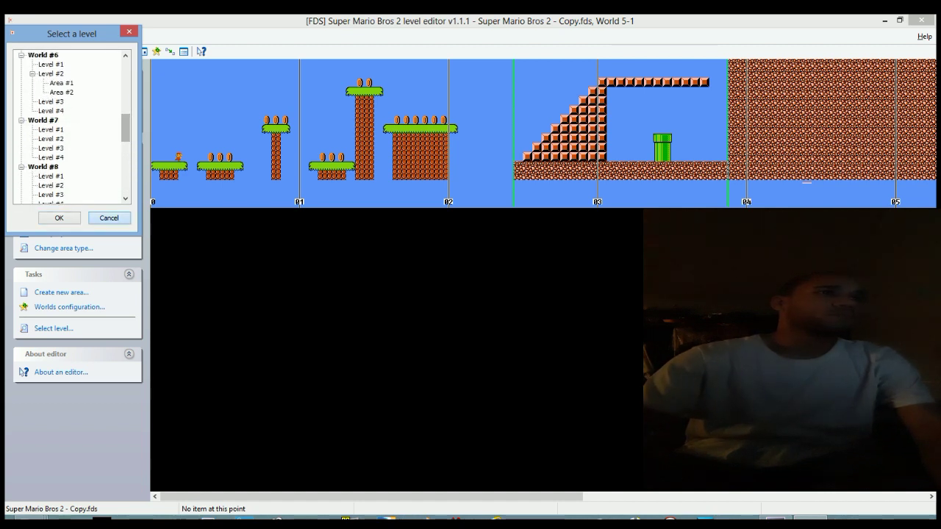
{"action": "left_click", "coordinate": [109, 217]}
{"action": "left_click", "coordinate": [121, 36]}
{"action": "mouse_move", "coordinate": [87, 36]}
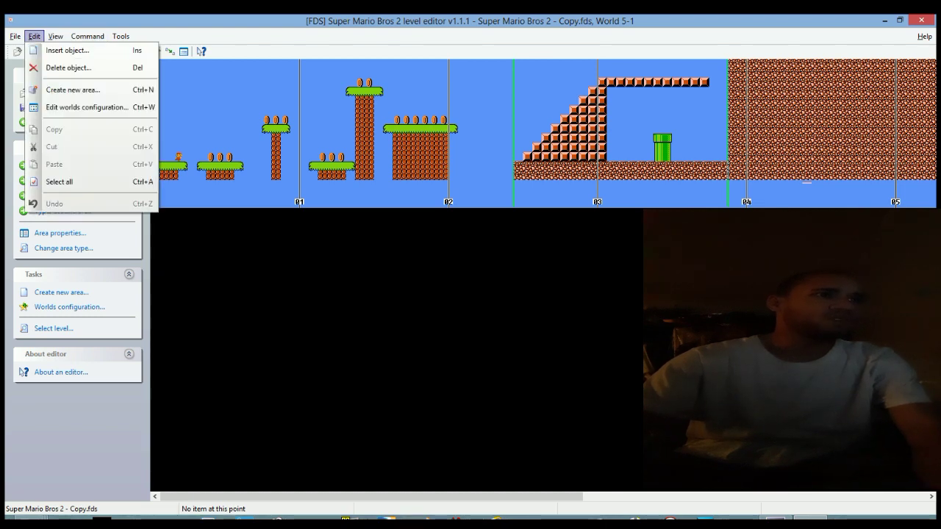
{"action": "left_click", "coordinate": [34, 36]}
{"action": "left_click", "coordinate": [34, 36]}
{"action": "mouse_move", "coordinate": [14, 36]}
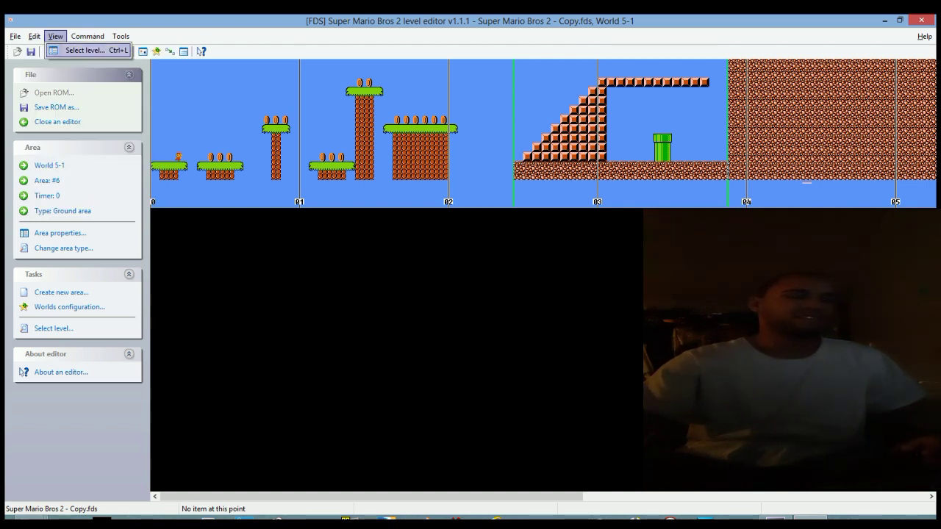
Step: View the worlds configuration for Level #1 of World #5 and close it without changes
{"action": "left_click", "coordinate": [85, 51]}
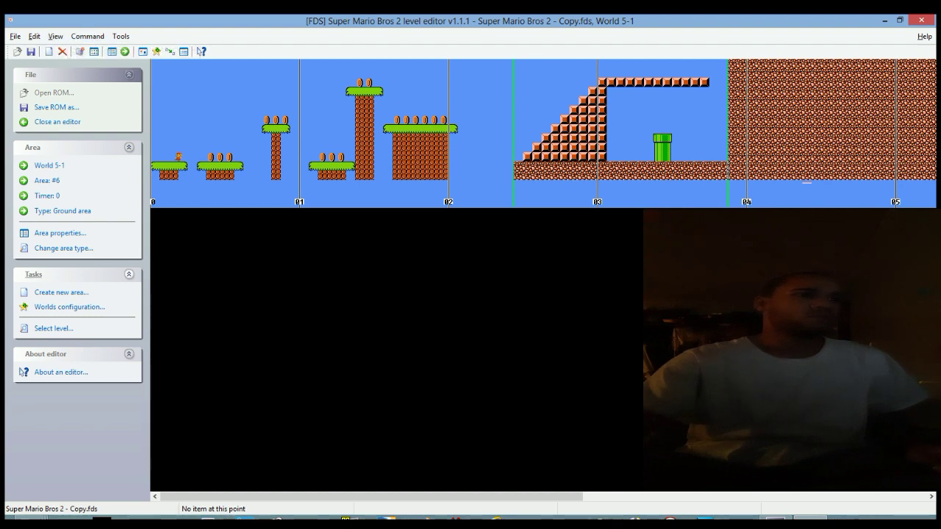
{"action": "left_click", "coordinate": [70, 306]}
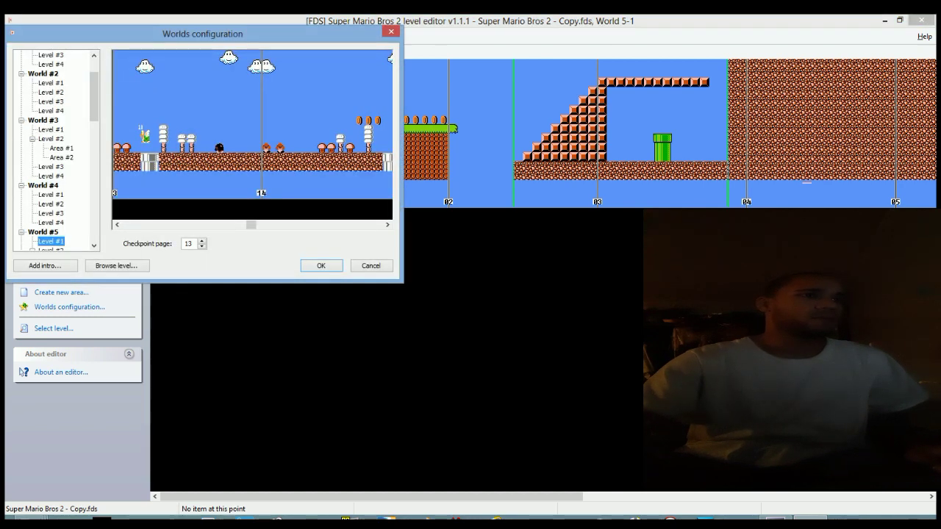
{"action": "left_click", "coordinate": [391, 32]}
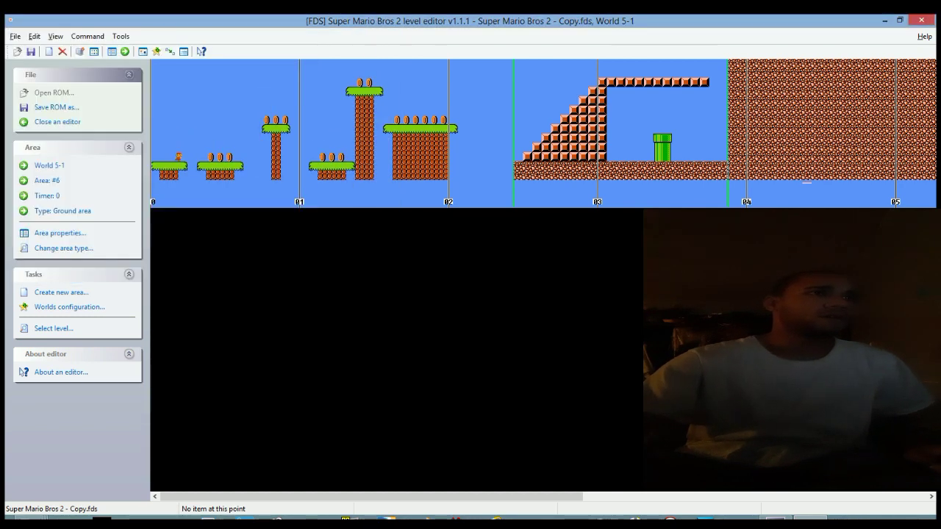
Step: Open the game settings and review the coins for 1-UP, warp zones, blinking colors and hard mode level
{"action": "left_click", "coordinate": [121, 36]}
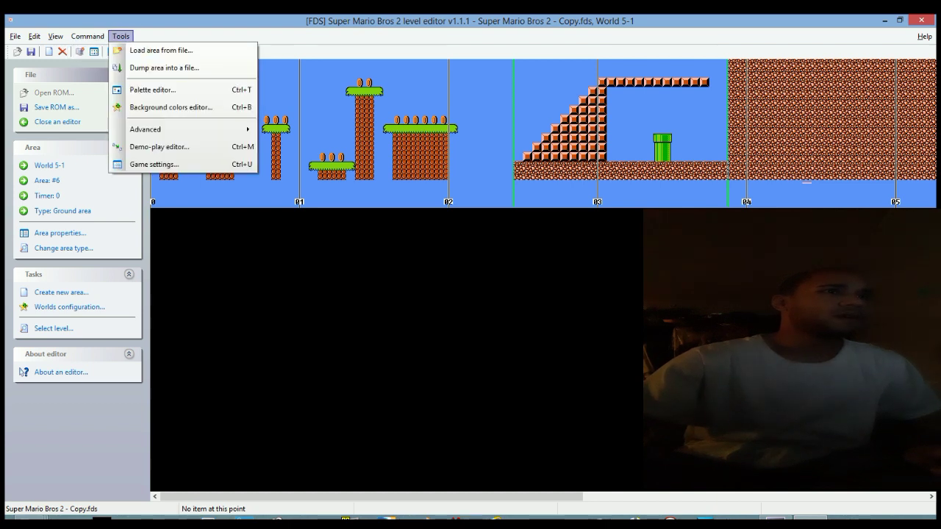
{"action": "mouse_move", "coordinate": [161, 129]}
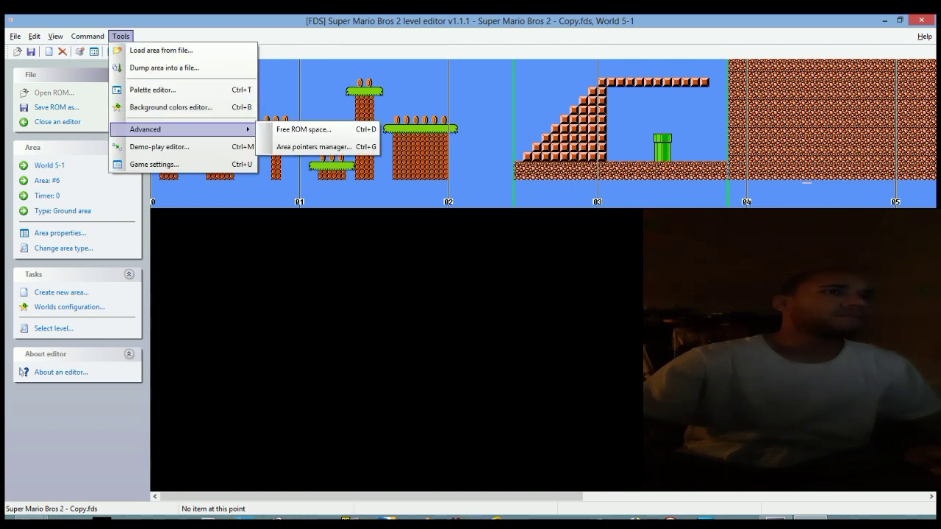
{"action": "key", "text": "Down"}
{"action": "key", "text": "Down"}
{"action": "key", "text": "Return"}
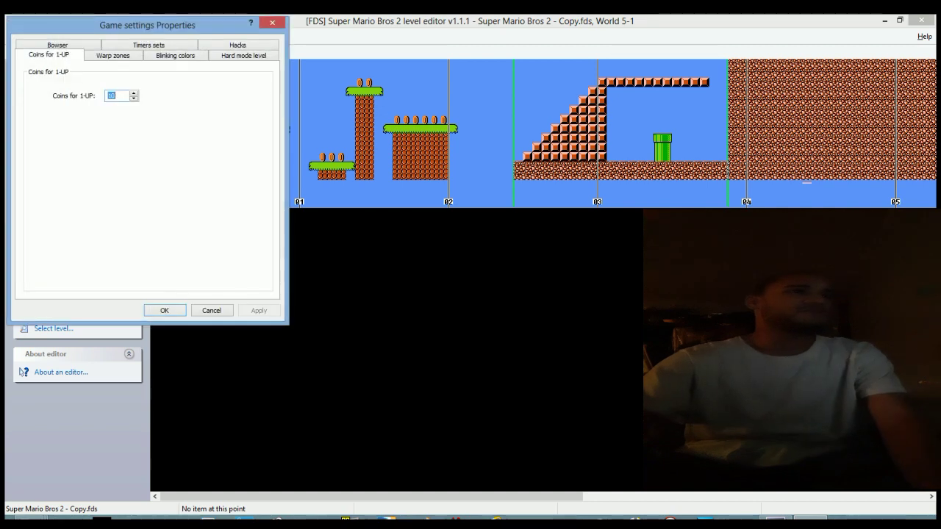
{"action": "left_click_drag", "start_coordinate": [147, 25], "coordinate": [309, 85]}
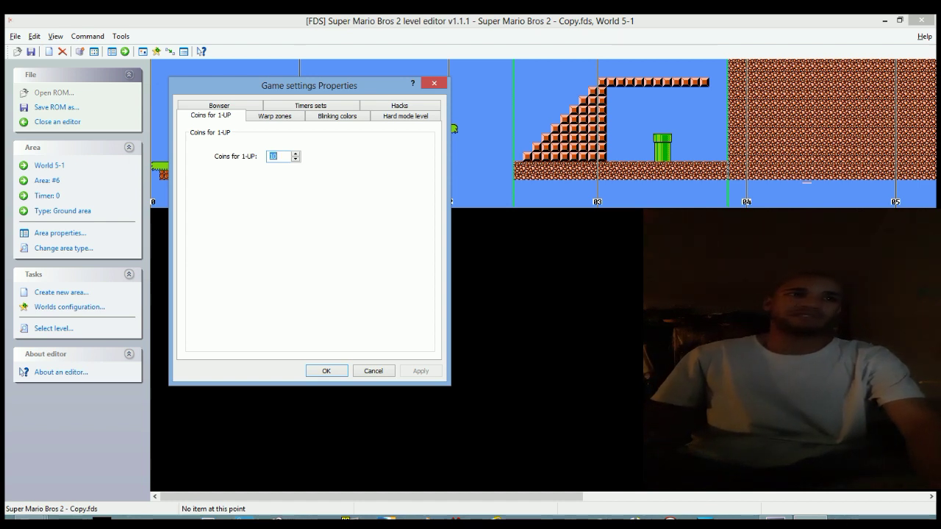
{"action": "key", "text": "ctrl+Tab"}
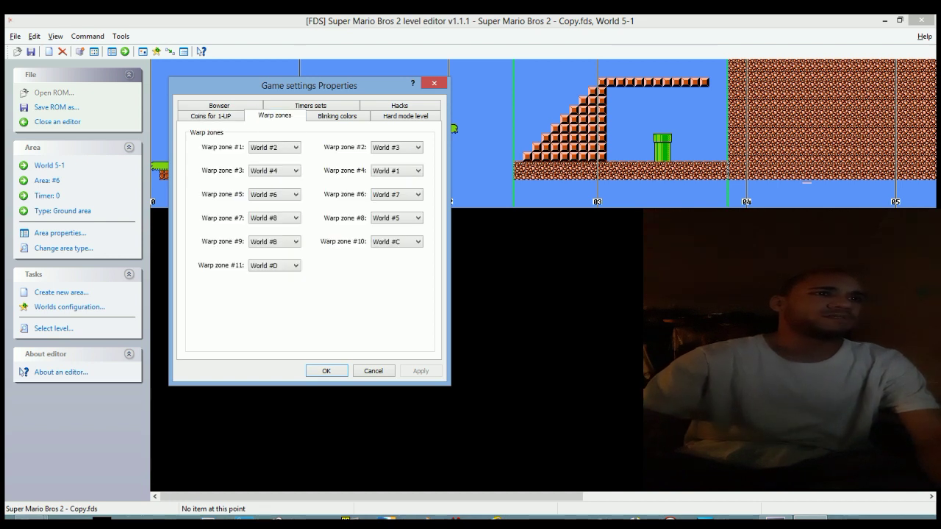
{"action": "key", "text": "ctrl+Tab"}
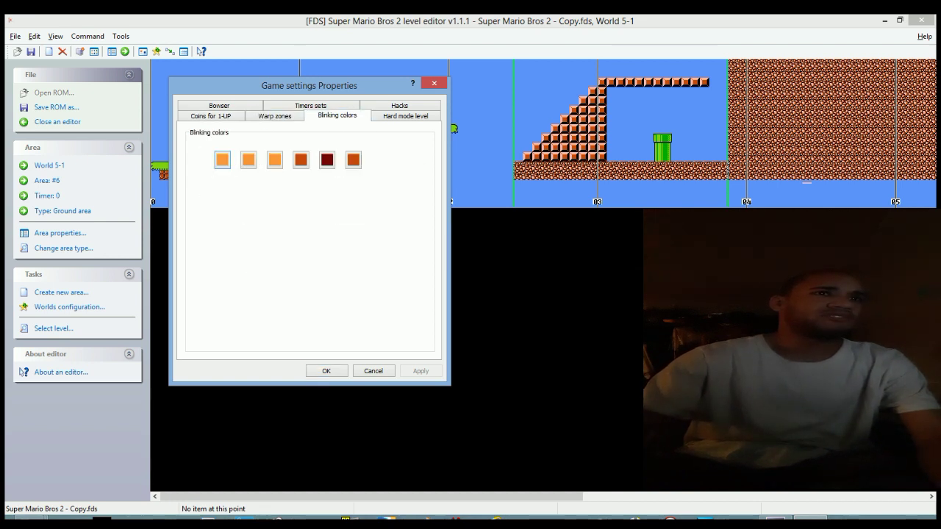
{"action": "key", "text": "ctrl+Tab"}
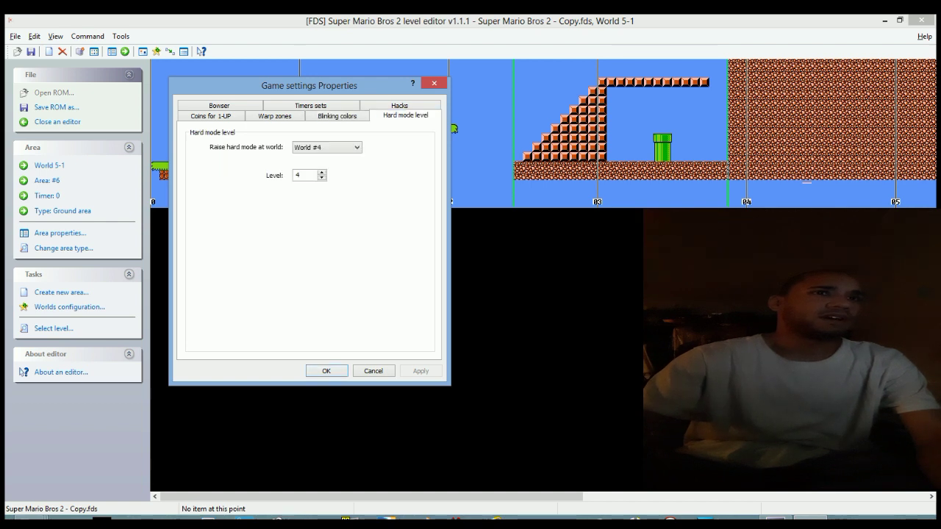
Step: Review the Spiny Egg falling hack, timer sets and Bowser hammer settings, and close the game settings without changes
{"action": "key", "text": "ctrl+Tab"}
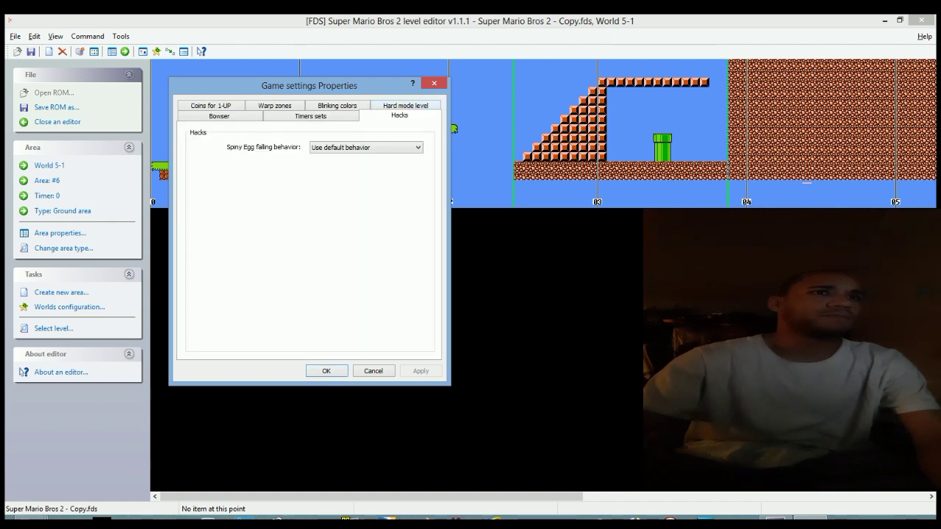
{"action": "left_click", "coordinate": [366, 148]}
{"action": "left_click", "coordinate": [366, 148]}
{"action": "key", "text": "ctrl+shift+Tab"}
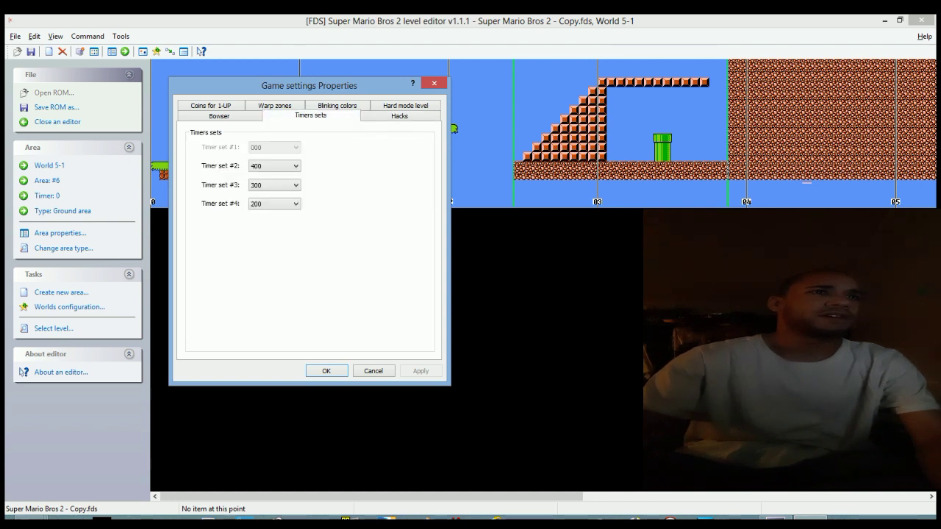
{"action": "key", "text": "ctrl+shift+Tab"}
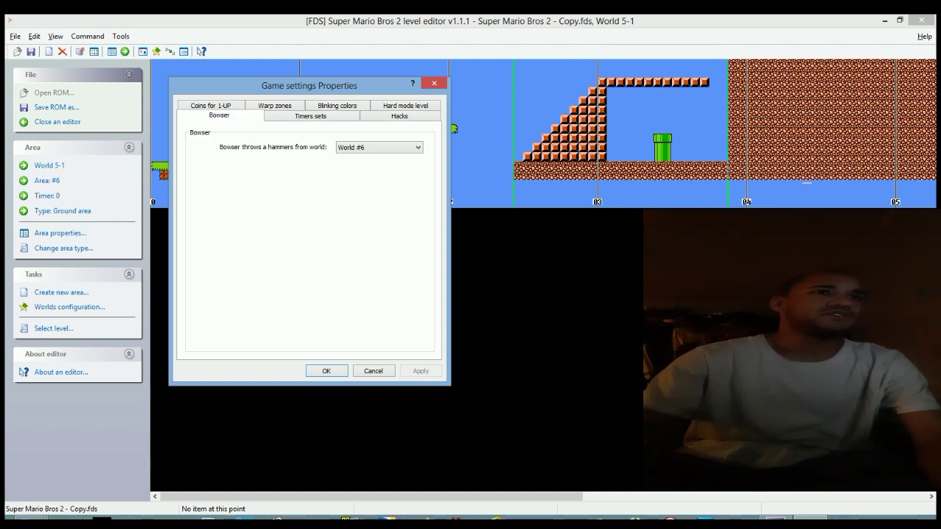
{"action": "key", "text": "alt+Down"}
{"action": "key", "text": "Escape"}
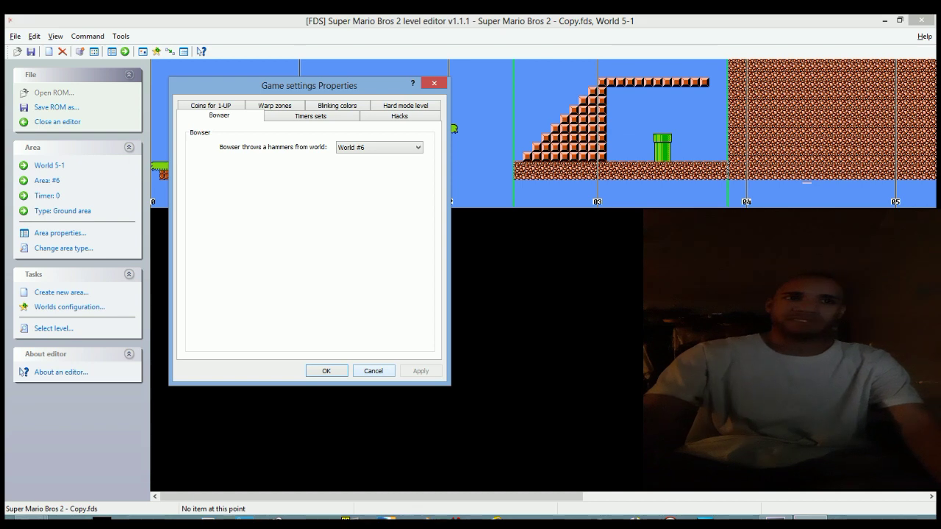
{"action": "left_click", "coordinate": [373, 371]}
{"action": "mouse_move", "coordinate": [371, 497]}
{"action": "left_mouse_down"}
{"action": "mouse_move", "coordinate": [675, 497]}
{"action": "mouse_move", "coordinate": [371, 497]}
{"action": "left_mouse_up"}
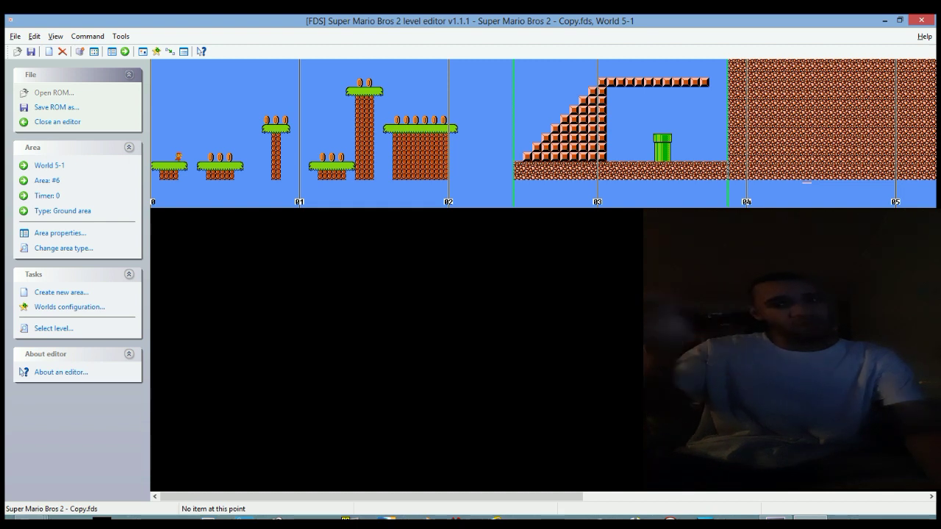
Step: Load Level #4 of World #3 from the level list
{"action": "left_click", "coordinate": [55, 36]}
{"action": "left_click", "coordinate": [88, 51]}
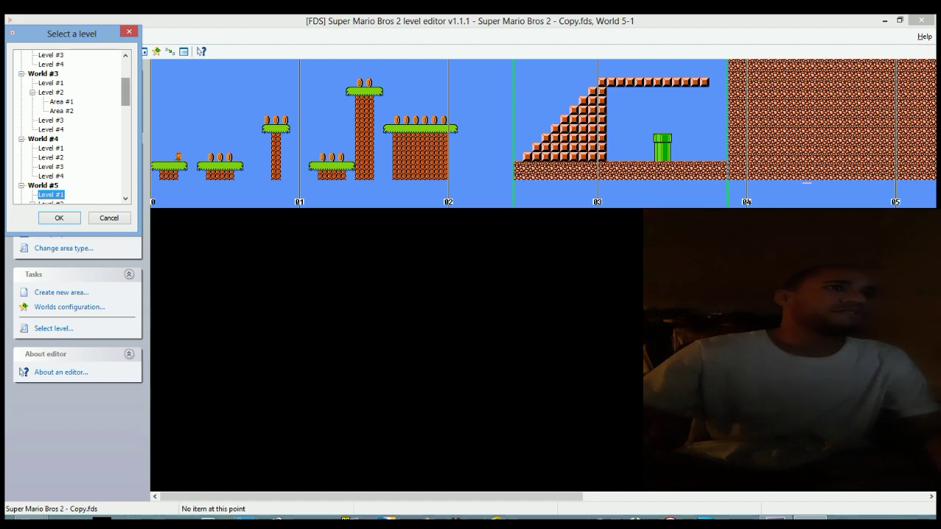
{"action": "left_click", "coordinate": [51, 130]}
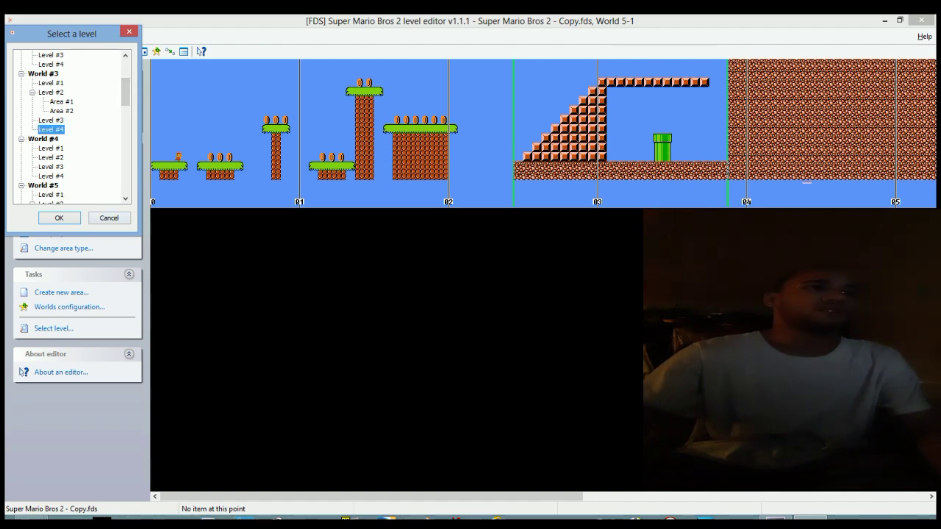
{"action": "key", "text": "Return"}
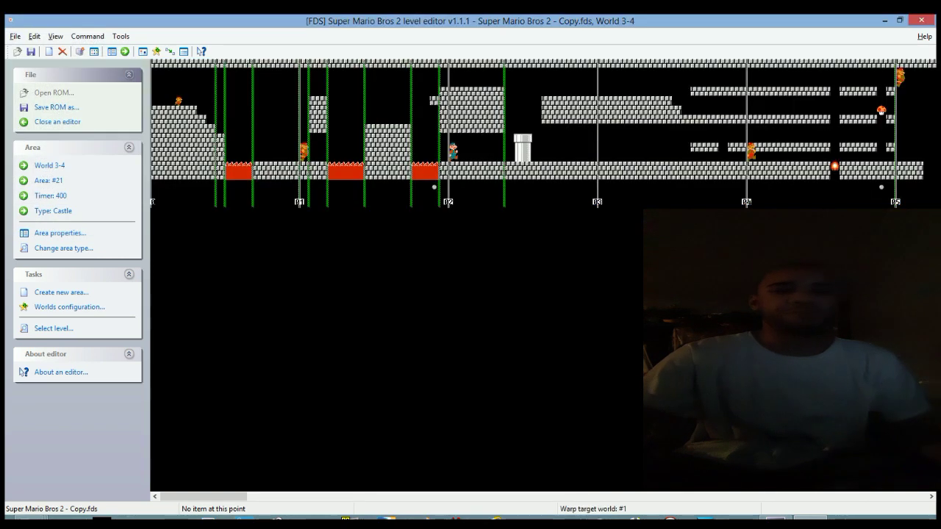
{"action": "mouse_move", "coordinate": [203, 496]}
{"action": "left_mouse_down"}
{"action": "mouse_move", "coordinate": [315, 496]}
{"action": "mouse_move", "coordinate": [204, 496]}
{"action": "left_mouse_up"}
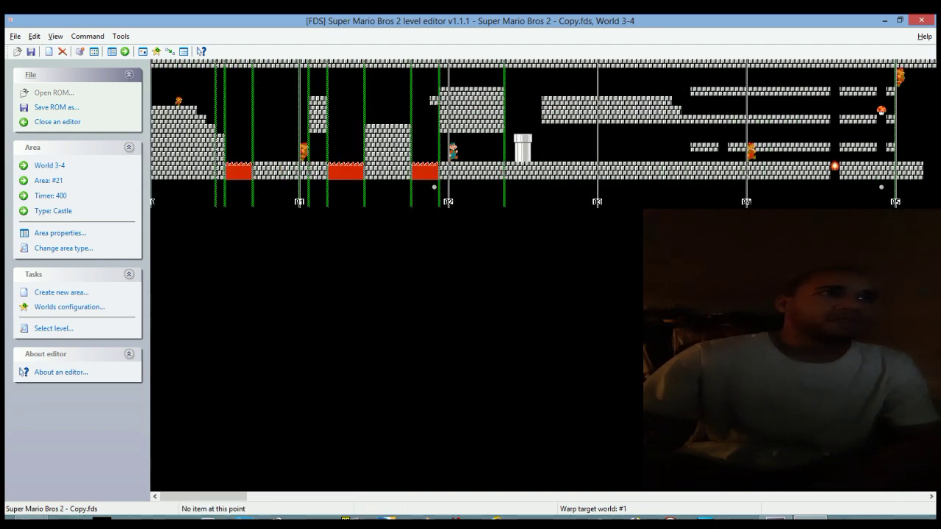
Step: Browse the enemies and special objects available for insertion, including the Loop keeper, and close the list without creating one
{"action": "left_click", "coordinate": [55, 36]}
{"action": "mouse_move", "coordinate": [35, 36]}
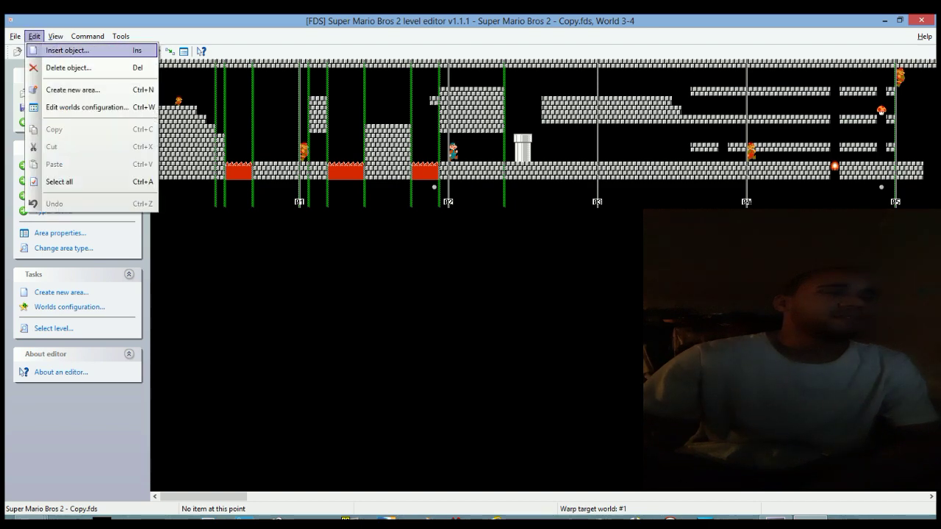
{"action": "key", "text": "Return"}
{"action": "left_click_drag", "start_coordinate": [155, 86], "coordinate": [156, 263]}
{"action": "scroll", "coordinate": [85, 173], "scroll_direction": "up", "scroll_amount": 11}
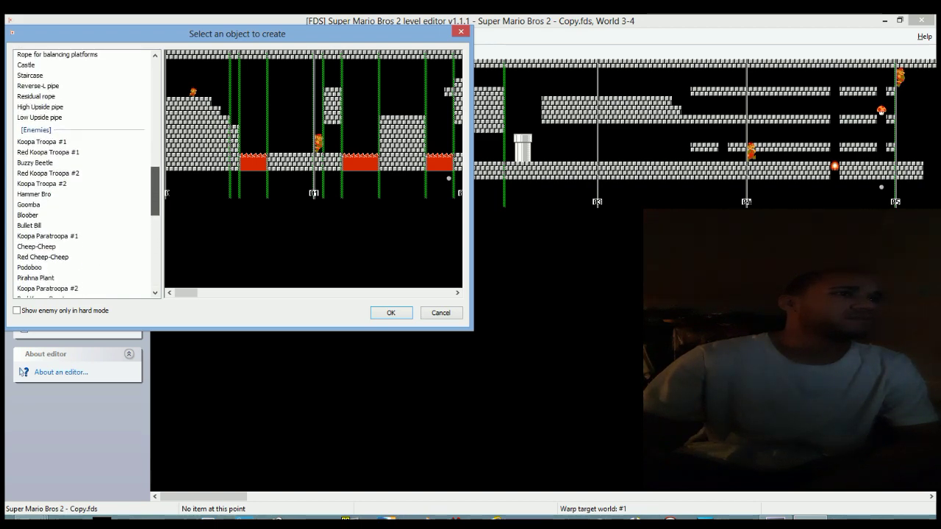
{"action": "scroll", "coordinate": [85, 172], "scroll_direction": "up", "scroll_amount": 3}
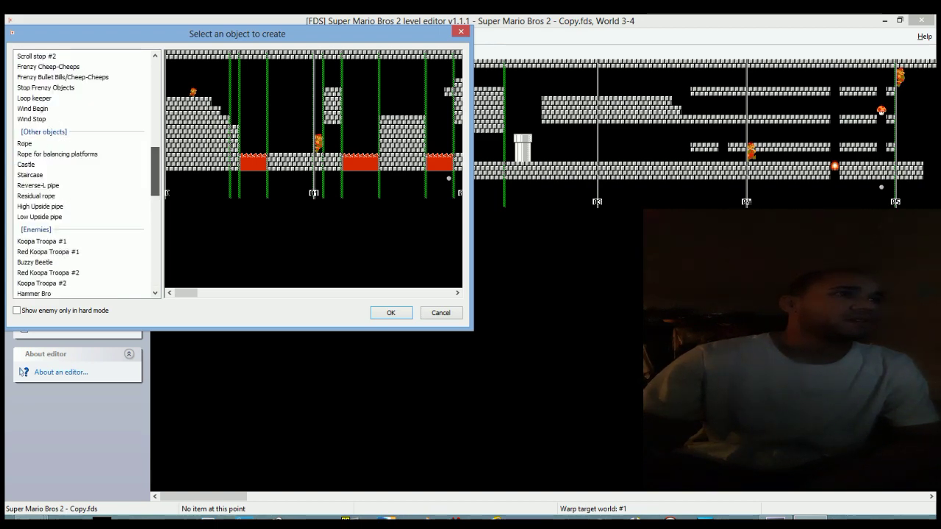
{"action": "scroll", "coordinate": [84, 173], "scroll_direction": "up", "scroll_amount": 4}
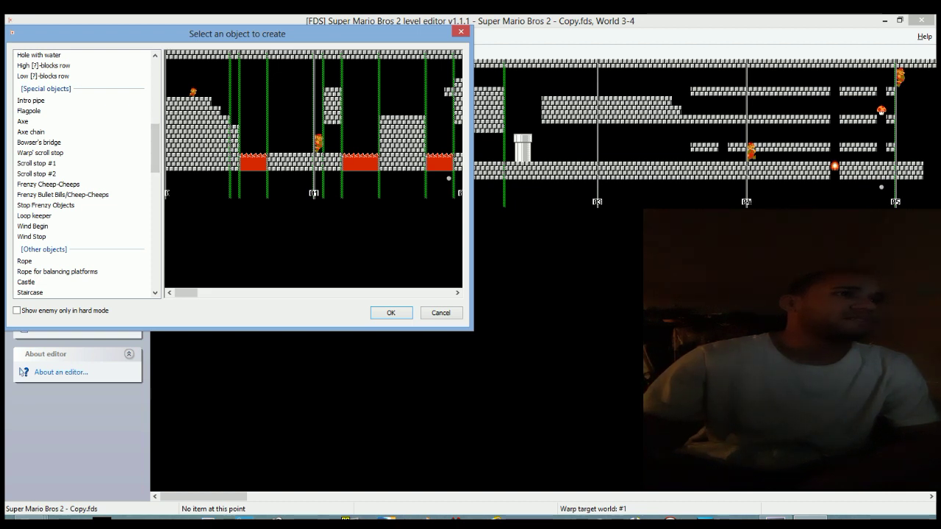
{"action": "scroll", "coordinate": [84, 173], "scroll_direction": "up", "scroll_amount": 7}
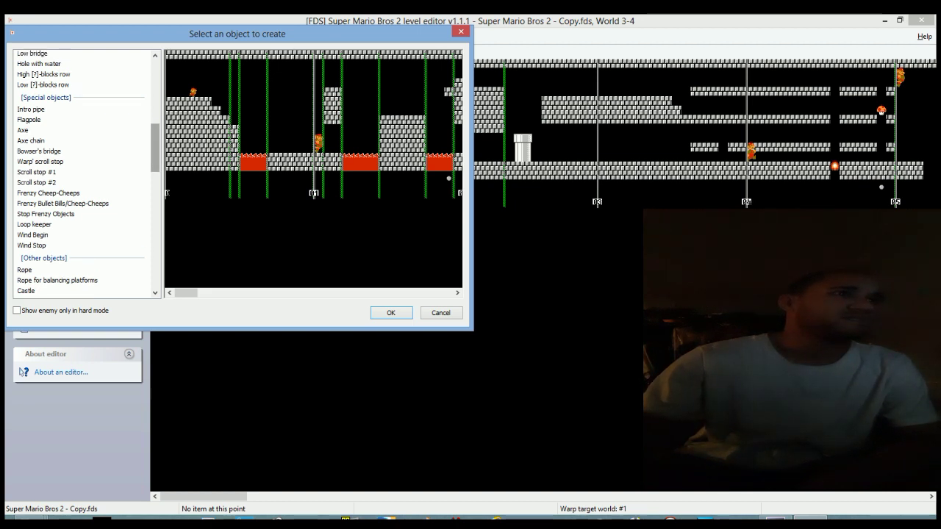
{"action": "scroll", "coordinate": [84, 172], "scroll_direction": "up", "scroll_amount": 2}
{"action": "scroll", "coordinate": [84, 173], "scroll_direction": "down", "scroll_amount": 4}
{"action": "left_click", "coordinate": [441, 313]}
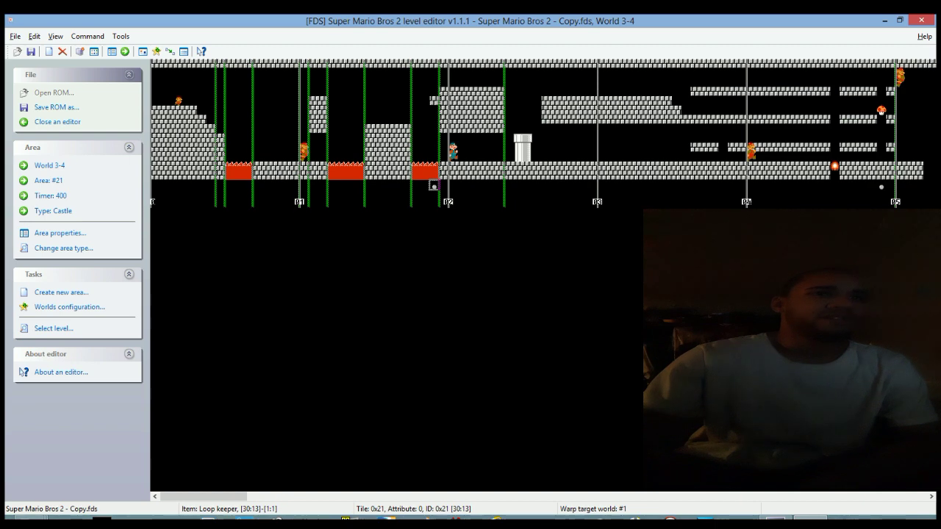
Step: Review the trigger page, pass height and connected trigger settings of the loop keeper just before page 02, without changes
{"action": "right_click", "coordinate": [434, 186]}
{"action": "left_click", "coordinate": [471, 215]}
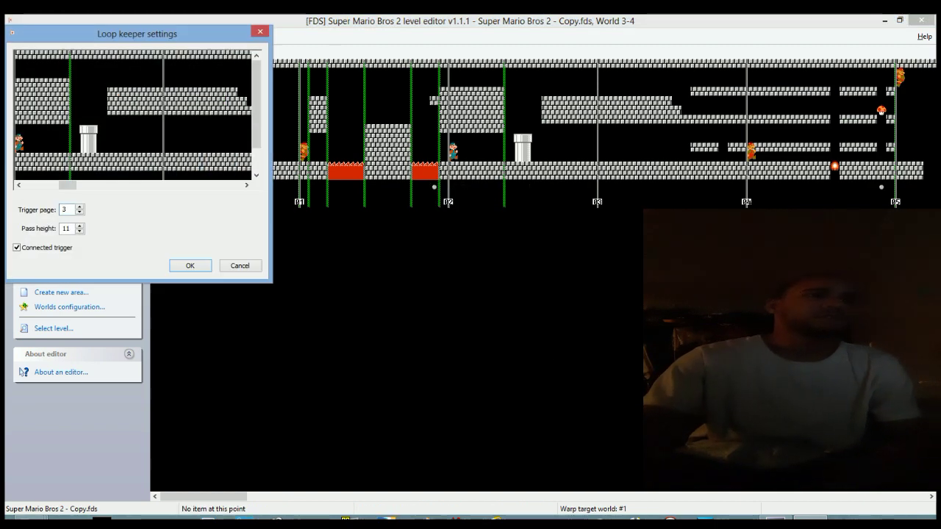
{"action": "left_click", "coordinate": [64, 209]}
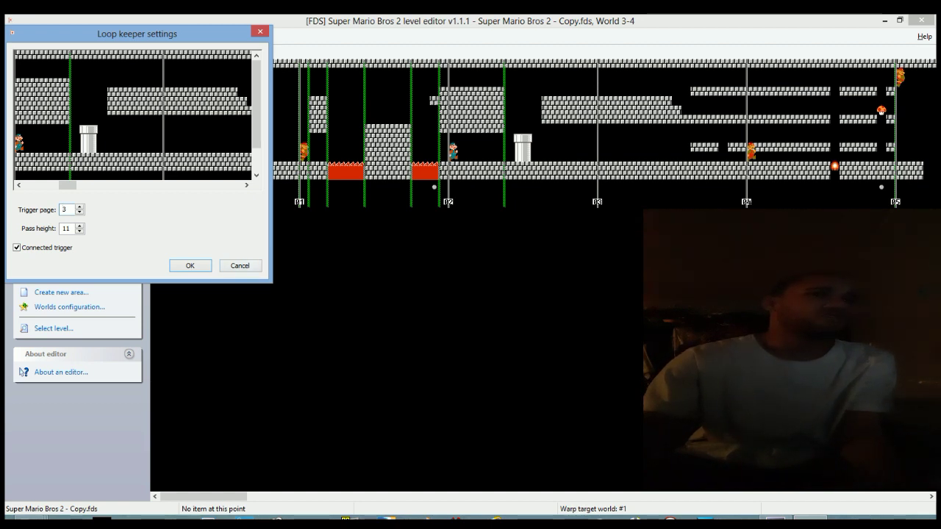
{"action": "key", "text": "Escape"}
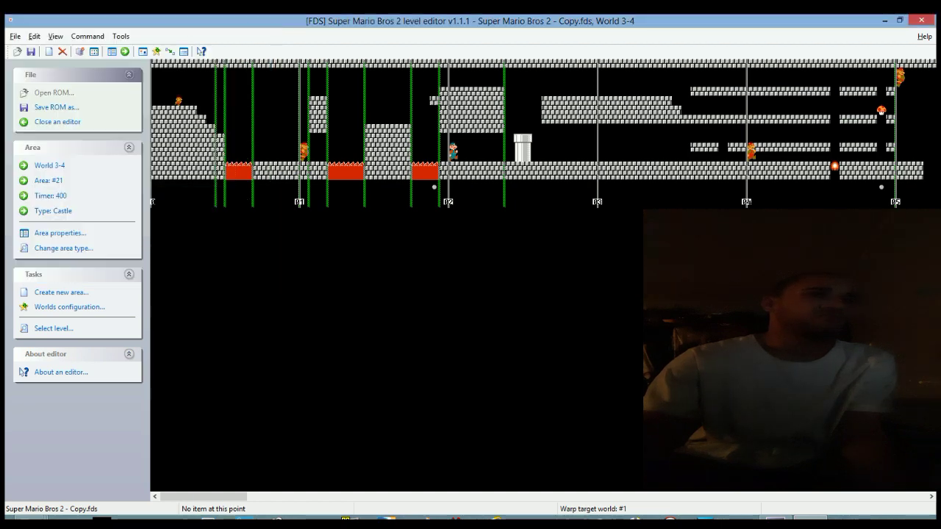
{"action": "left_click", "coordinate": [433, 186]}
{"action": "right_click", "coordinate": [433, 187]}
{"action": "left_click", "coordinate": [470, 216]}
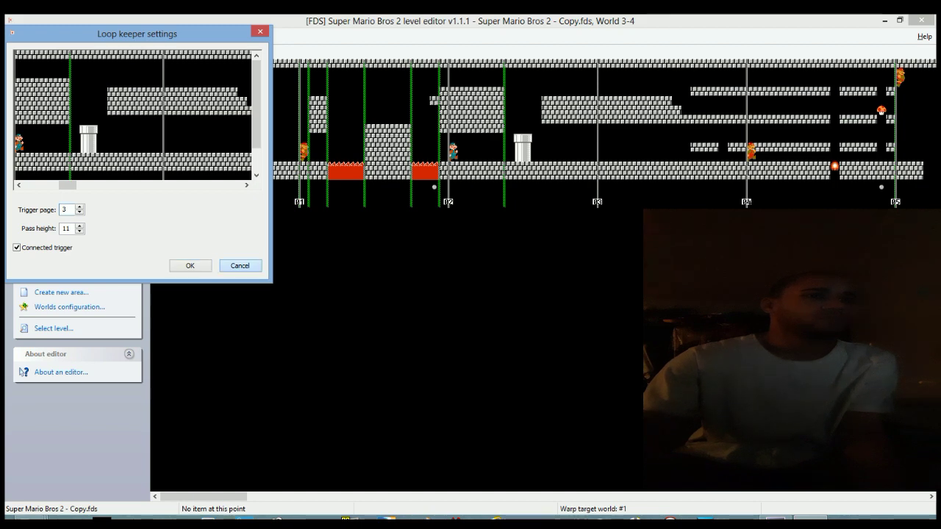
{"action": "left_click", "coordinate": [240, 266]}
Step: Open the loop settings of the loop keeper just before page 05, review them and accept them as they are
{"action": "left_click_drag", "start_coordinate": [204, 497], "coordinate": [280, 497]}
{"action": "left_click", "coordinate": [749, 186]}
{"action": "right_click", "coordinate": [747, 185]}
{"action": "left_click", "coordinate": [743, 186]}
{"action": "double_click", "coordinate": [750, 185]}
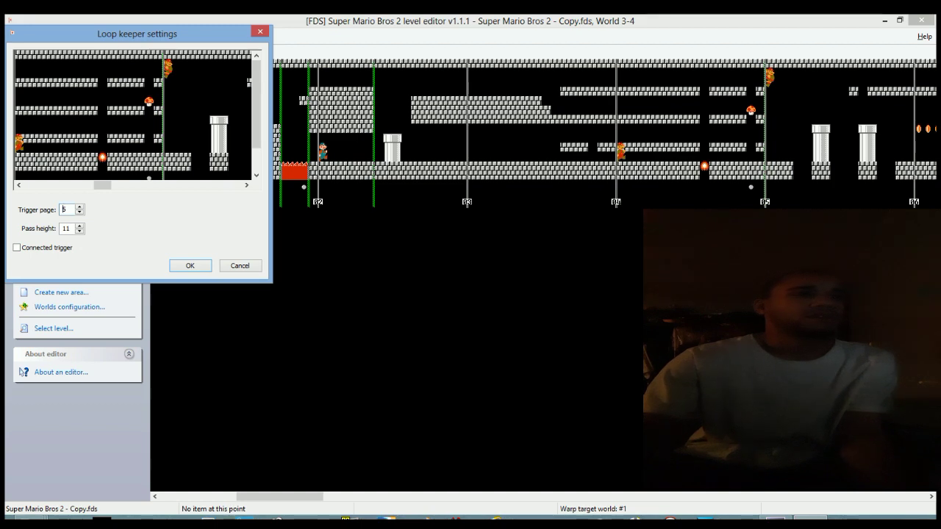
{"action": "left_click", "coordinate": [190, 266]}
Step: Reopen the settings of the loop keeper before page 05, examine the earlier pages in the preview, and cancel
{"action": "left_click_drag", "start_coordinate": [279, 497], "coordinate": [317, 497]}
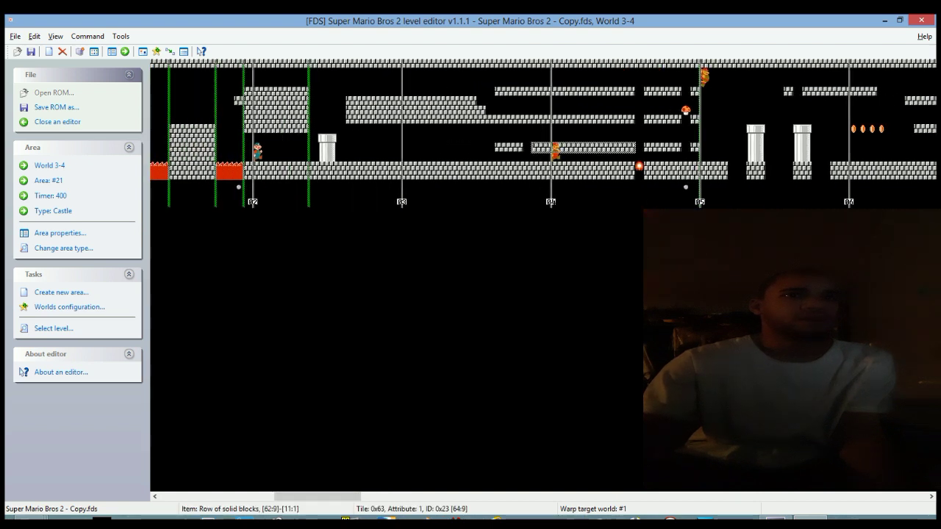
{"action": "right_click", "coordinate": [553, 150]}
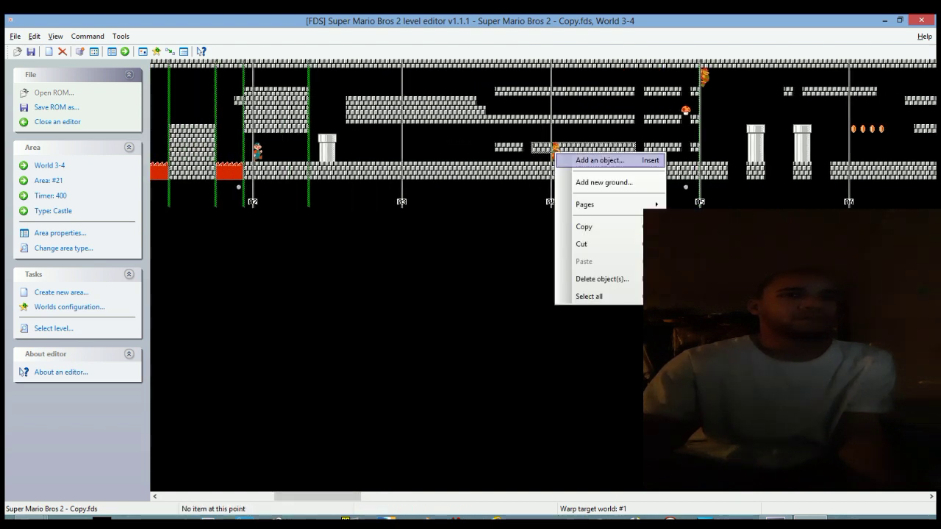
{"action": "key", "text": "Escape"}
{"action": "left_click", "coordinate": [685, 185]}
{"action": "right_click", "coordinate": [686, 187]}
{"action": "left_click", "coordinate": [735, 297]}
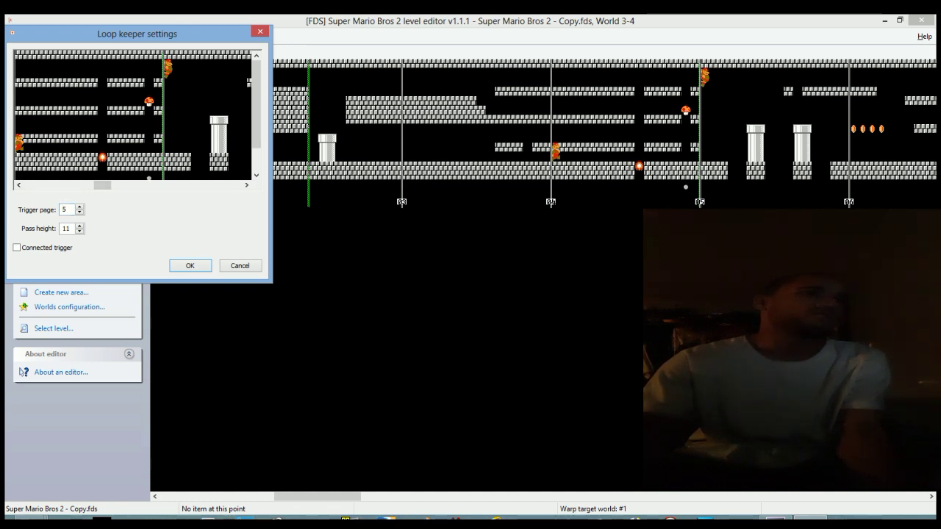
{"action": "left_click", "coordinate": [19, 186]}
{"action": "left_click", "coordinate": [19, 186]}
{"action": "left_click", "coordinate": [19, 185]}
{"action": "left_click", "coordinate": [19, 186]}
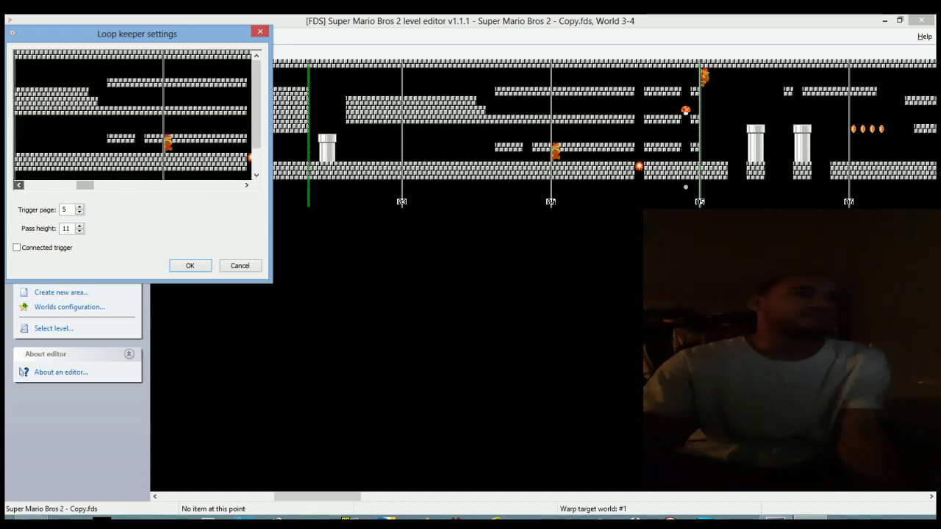
{"action": "left_click_drag", "start_coordinate": [20, 185], "coordinate": [20, 185]}
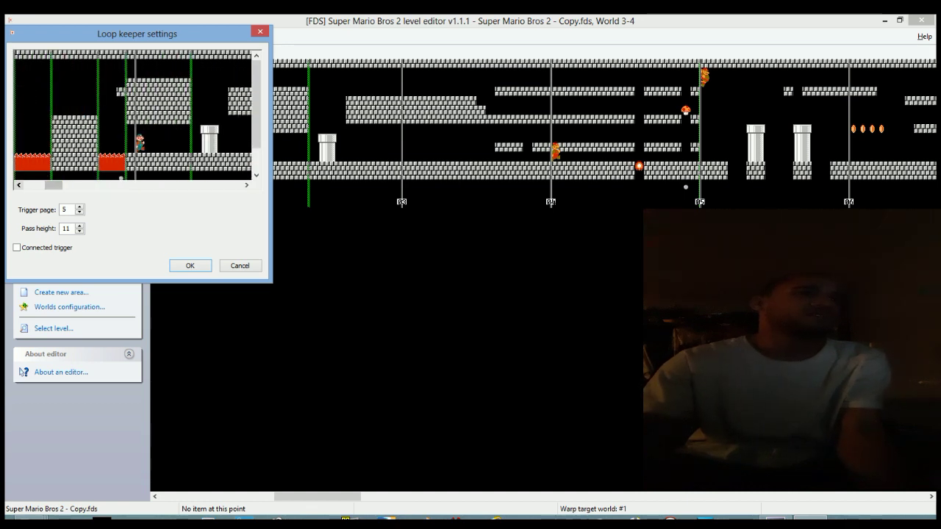
{"action": "left_click", "coordinate": [240, 266]}
Step: Look over the castle level up to page 08, and open the loop settings of the loop keeper before page 02
{"action": "left_click_drag", "start_coordinate": [317, 496], "coordinate": [508, 496]}
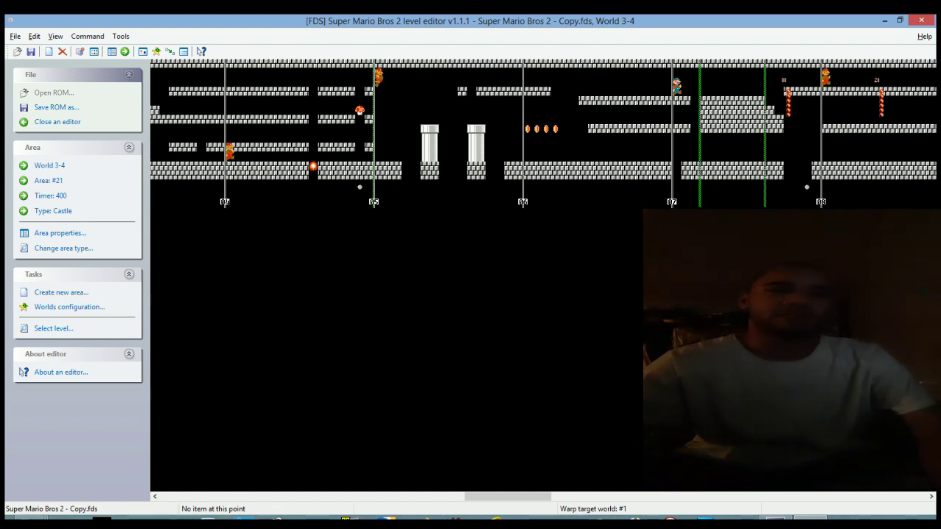
{"action": "left_click_drag", "start_coordinate": [508, 497], "coordinate": [204, 496]}
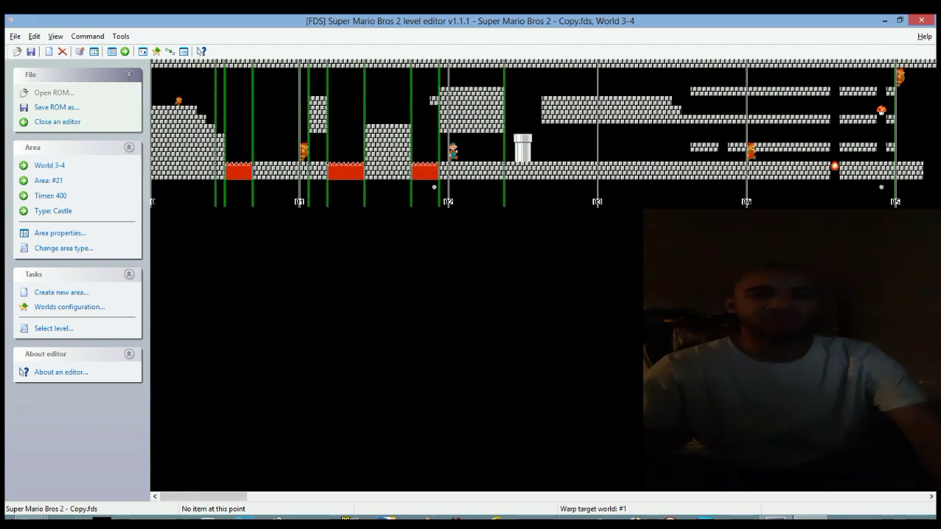
{"action": "mouse_move", "coordinate": [204, 496]}
{"action": "left_mouse_down"}
{"action": "mouse_move", "coordinate": [344, 496]}
{"action": "mouse_move", "coordinate": [204, 496]}
{"action": "left_mouse_up"}
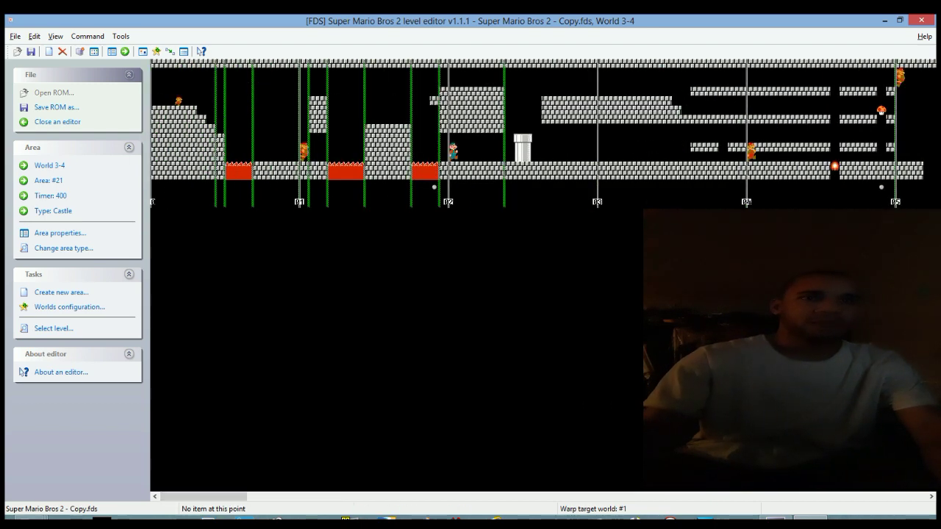
{"action": "left_click", "coordinate": [434, 186]}
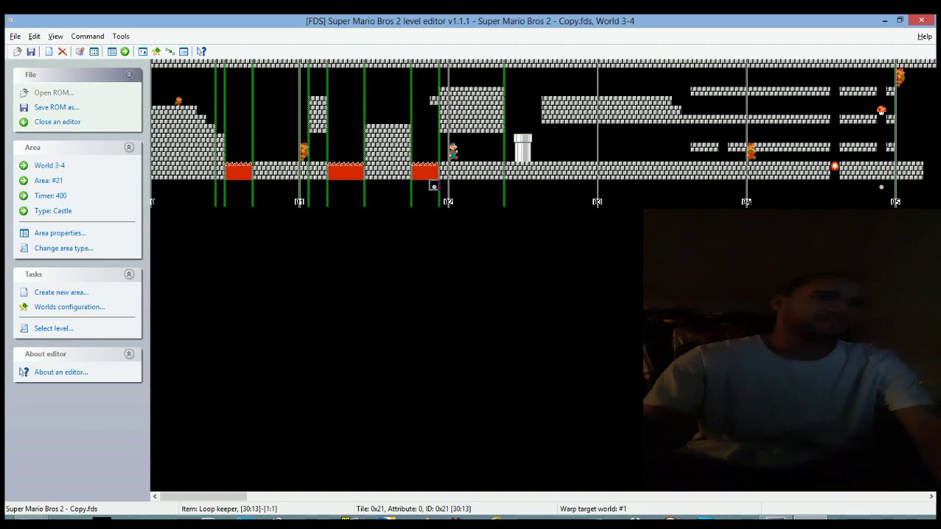
{"action": "right_click", "coordinate": [433, 186]}
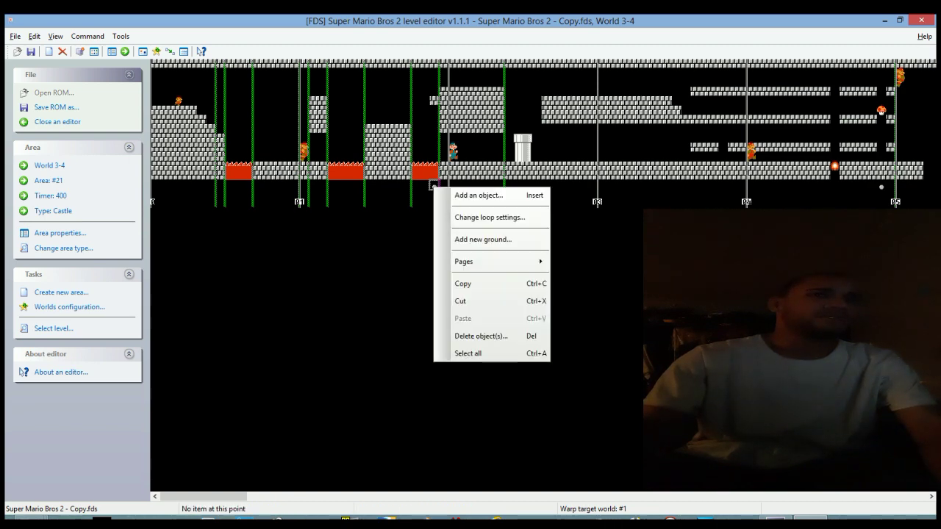
{"action": "left_click", "coordinate": [489, 217]}
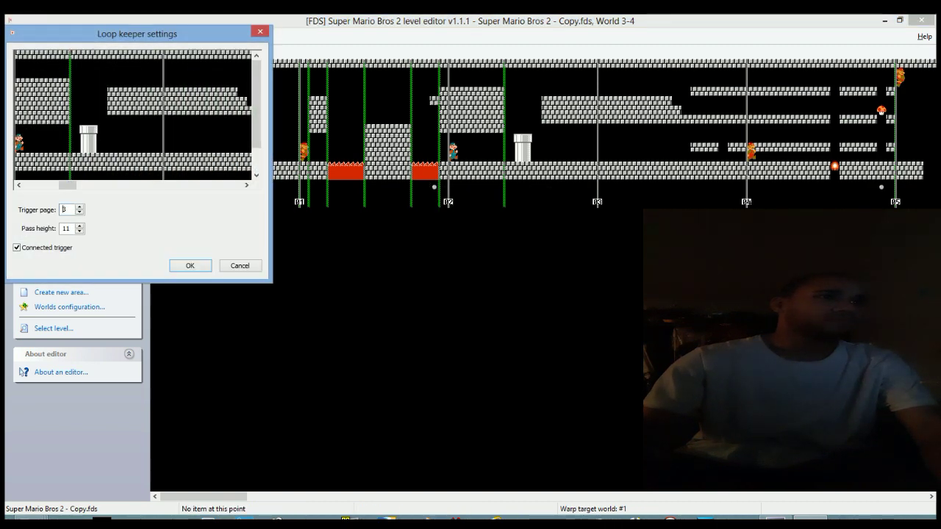
Step: Preview trigger pages 2 and 7 for this loop keeper, and set its trigger page to 5
{"action": "left_click", "coordinate": [79, 212]}
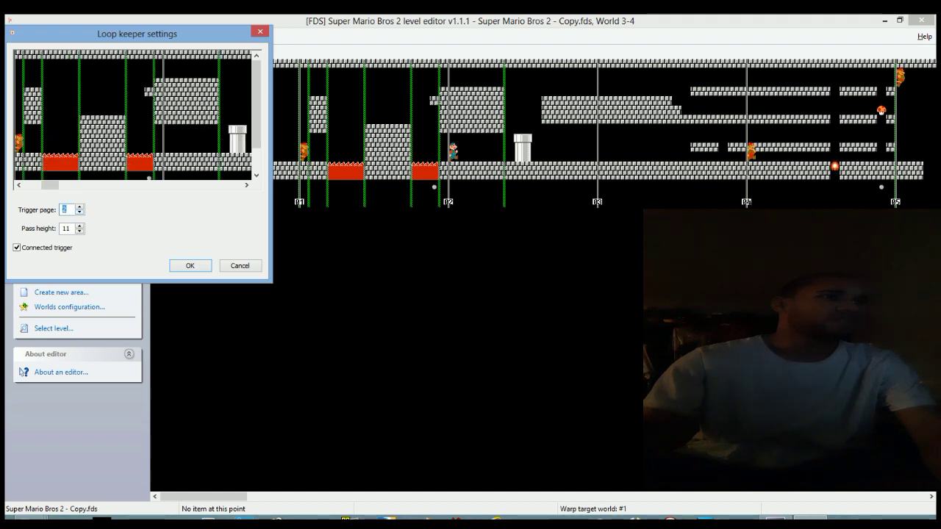
{"action": "key", "text": "Up"}
{"action": "key", "text": "Up"}
{"action": "key", "text": "Up"}
{"action": "key", "text": "Up"}
{"action": "key", "text": "Up"}
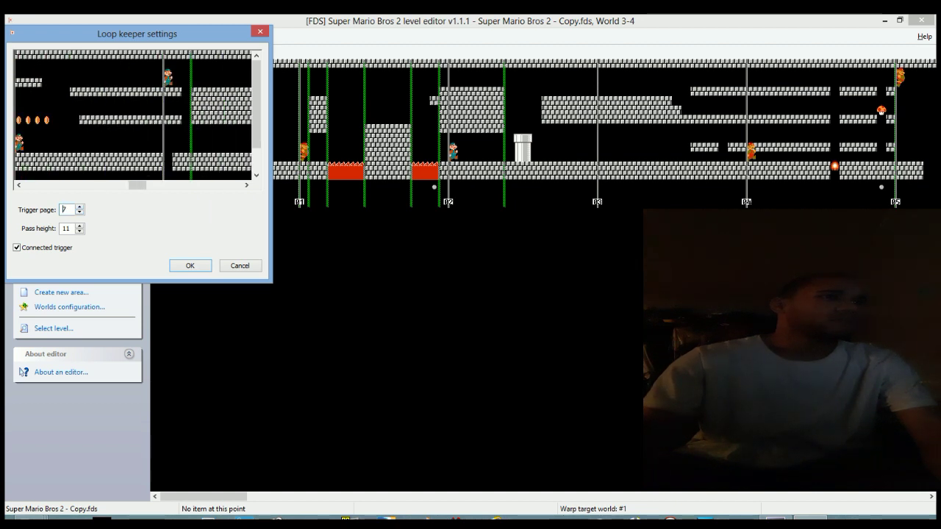
{"action": "key", "text": "Down"}
{"action": "key", "text": "Down"}
{"action": "key", "text": "Delete"}
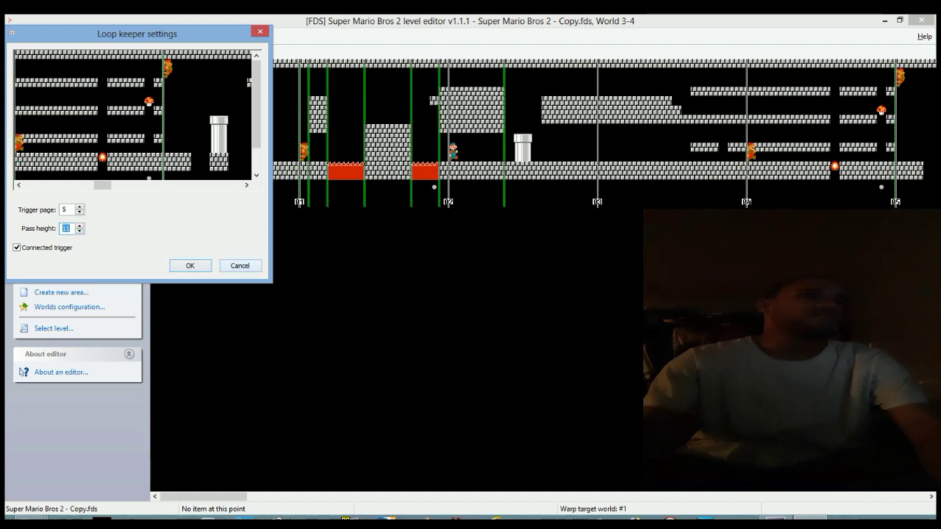
{"action": "key", "text": "Return"}
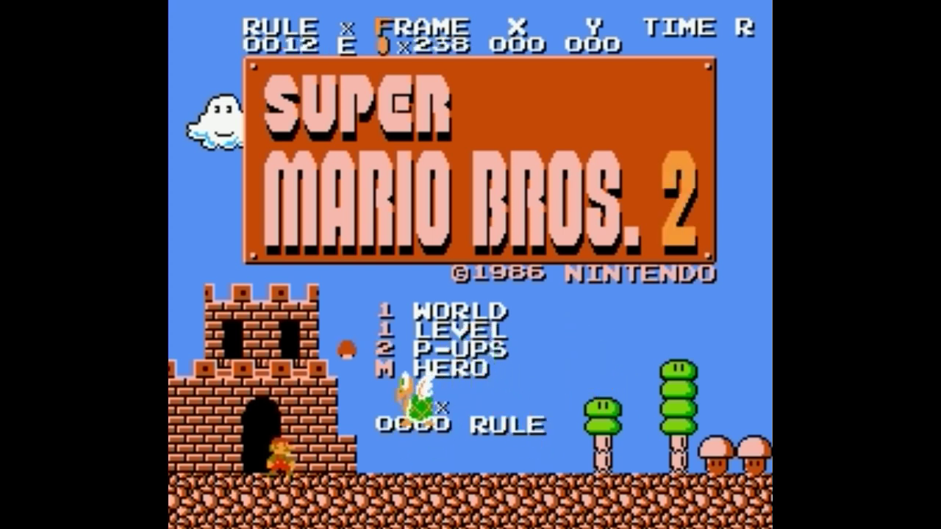
{"action": "key", "text": "Return"}
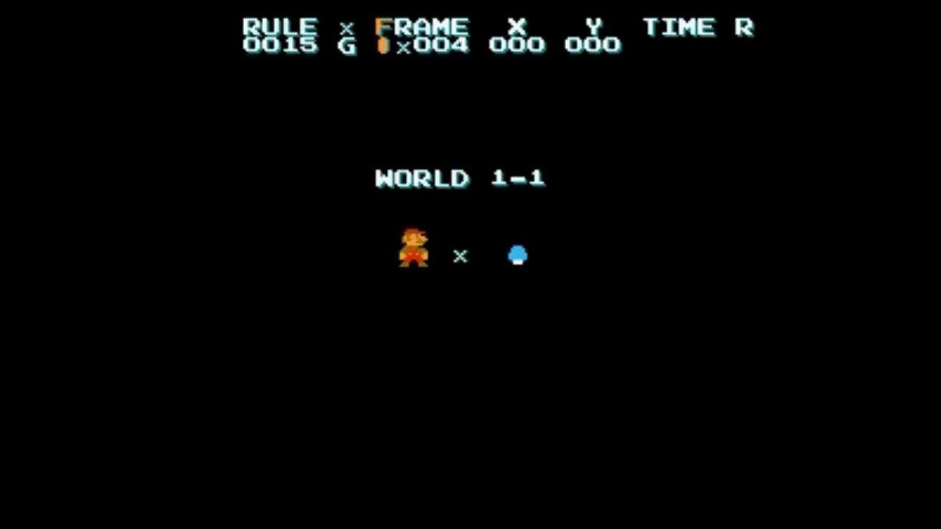
{"action": "key", "text": "Right"}
{"action": "key", "text": "z"}
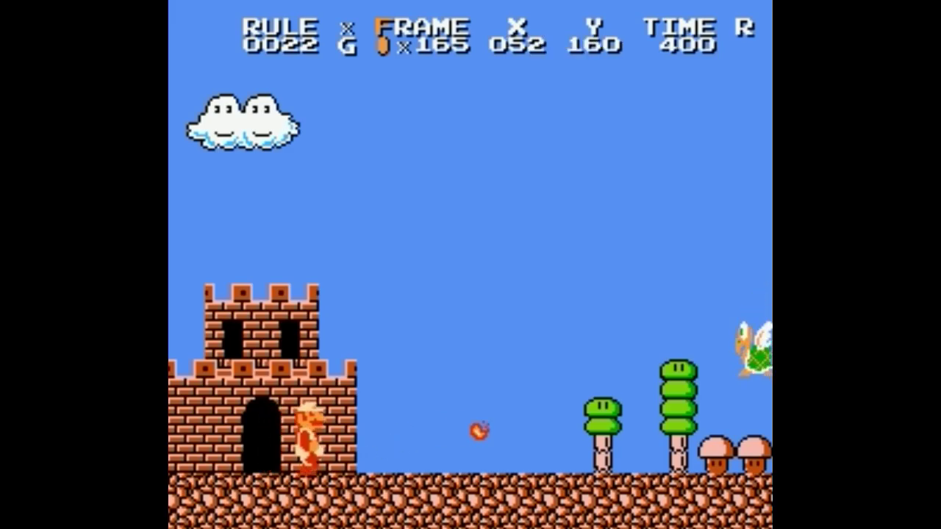
{"action": "key", "text": "x"}
{"action": "key", "text": "Right"}
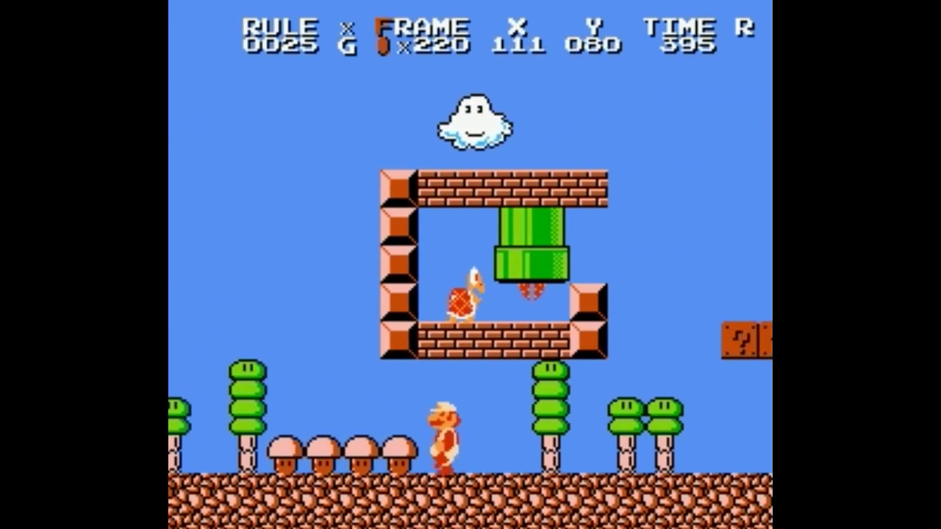
{"action": "key", "text": "z"}
{"action": "key", "text": "z"}
{"action": "key", "text": "x"}
{"action": "key", "text": "x"}
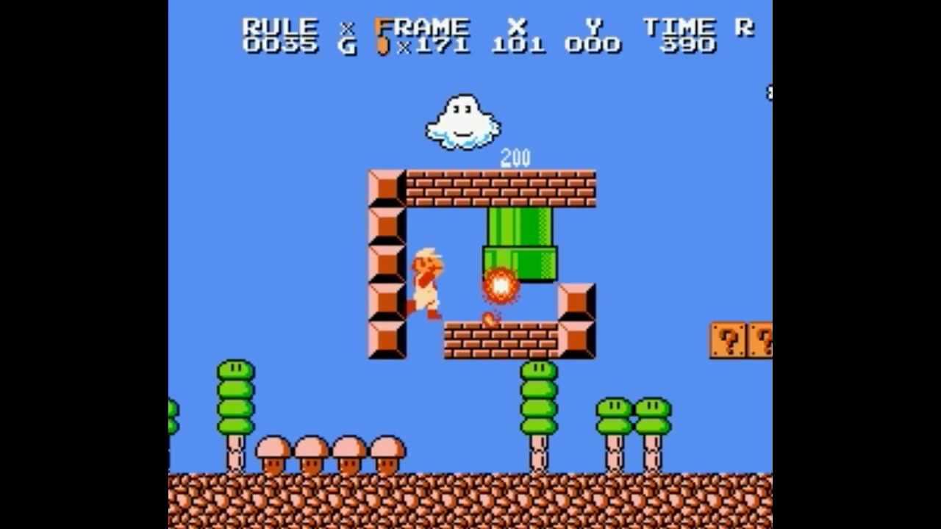
{"action": "key", "text": "Right"}
{"action": "key", "text": "x"}
{"action": "key", "text": "z"}
{"action": "key", "text": "x"}
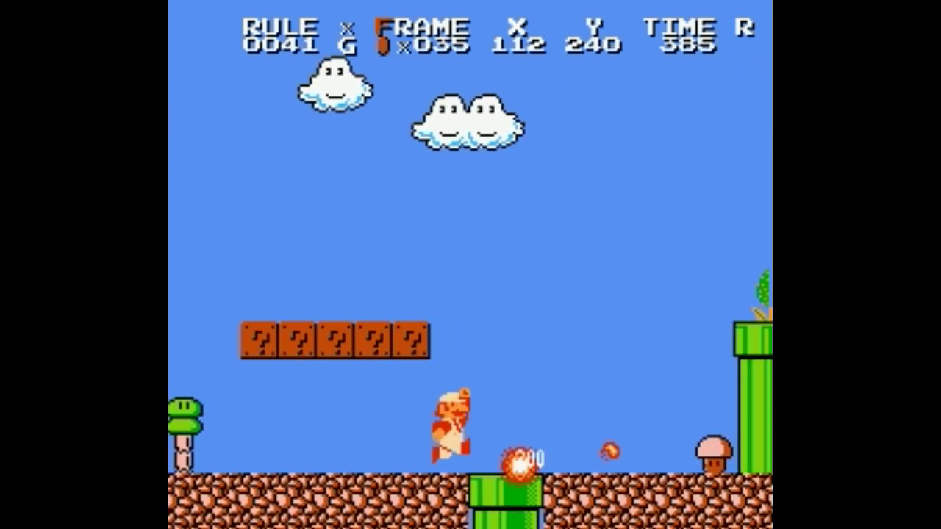
{"action": "key", "text": "Right"}
{"action": "key", "text": "z"}
{"action": "key", "text": "x"}
{"action": "key", "text": "z"}
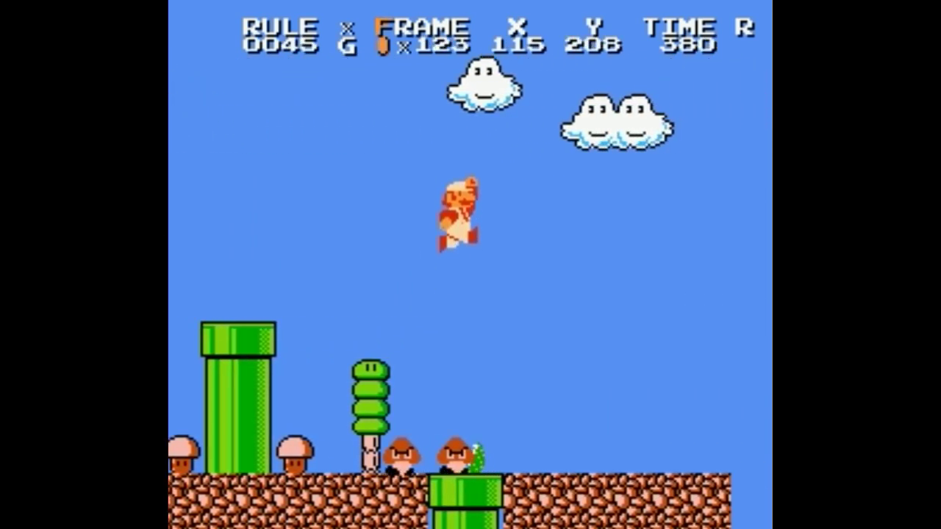
{"action": "key", "text": "Right"}
{"action": "key", "text": "x"}
{"action": "key", "text": "z"}
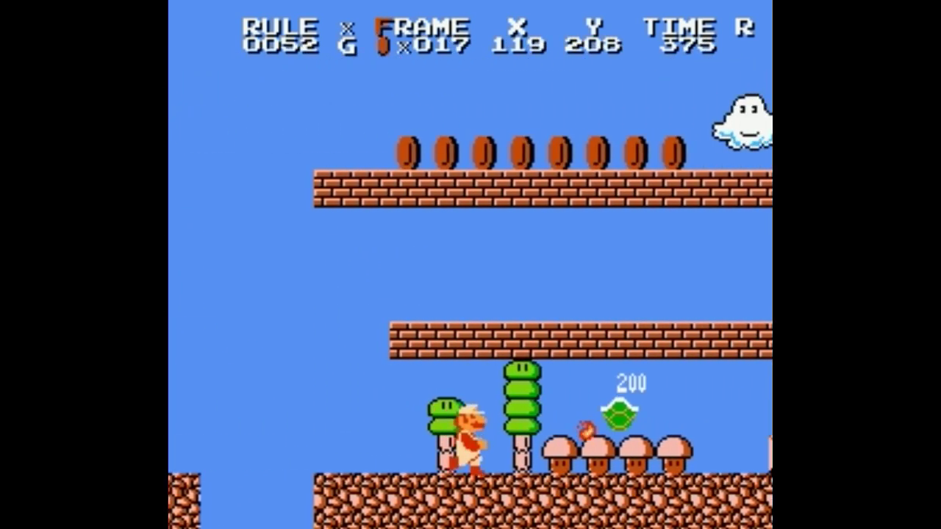
{"action": "key", "text": "Right"}
{"action": "key", "text": "x"}
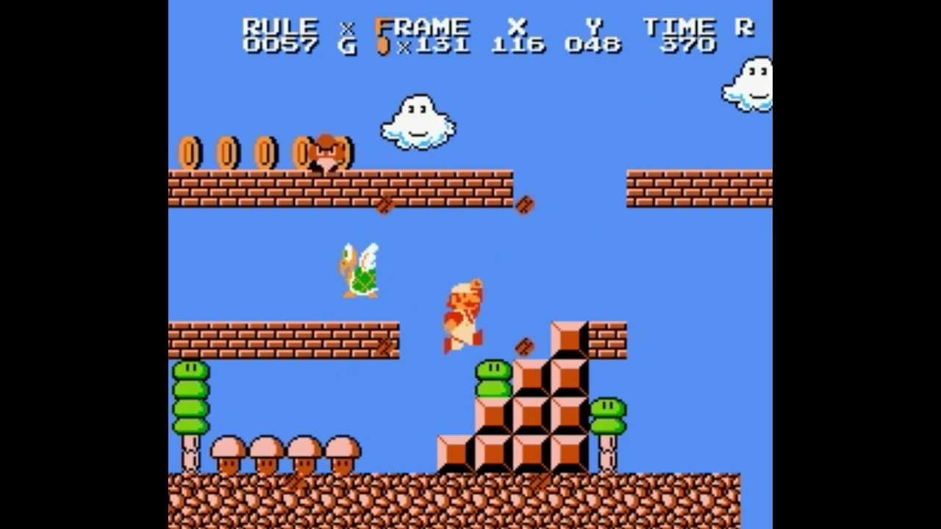
{"action": "key", "text": "Right"}
{"action": "key", "text": "x"}
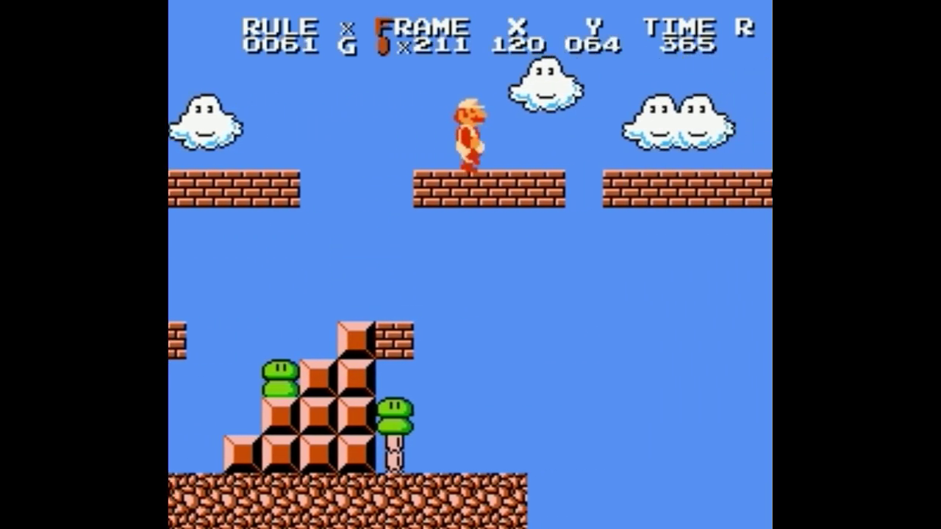
{"action": "key", "text": "Right"}
{"action": "key", "text": "z"}
{"action": "key", "text": "z"}
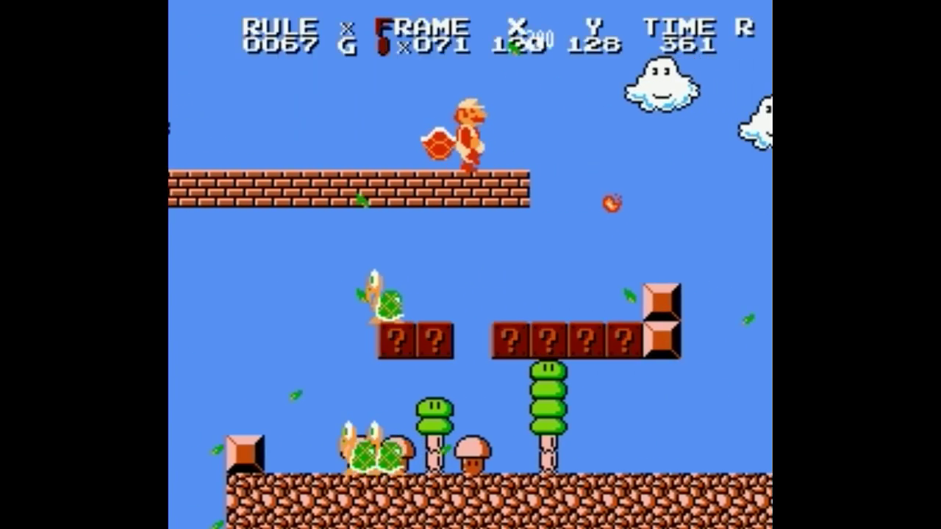
{"action": "key", "text": "Right"}
{"action": "key", "text": "x"}
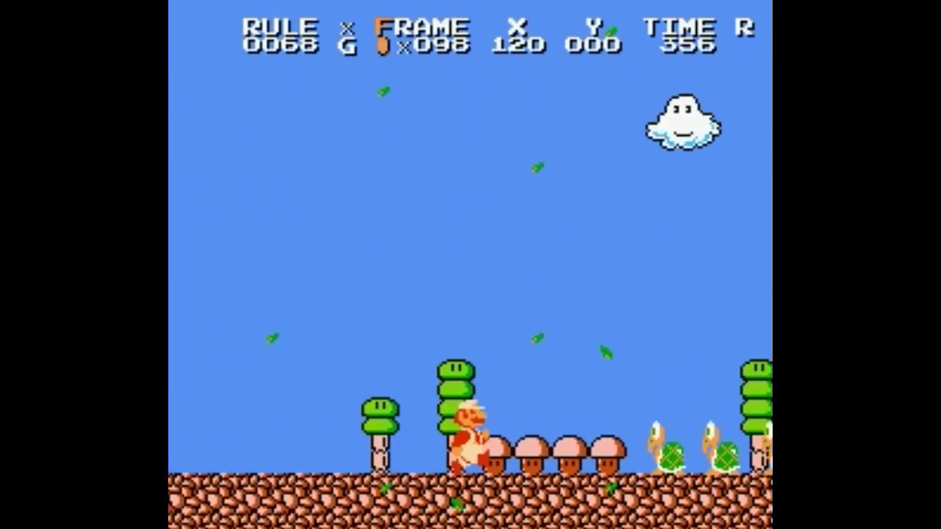
{"action": "key", "text": "Right"}
{"action": "key", "text": "x"}
{"action": "key", "text": "z"}
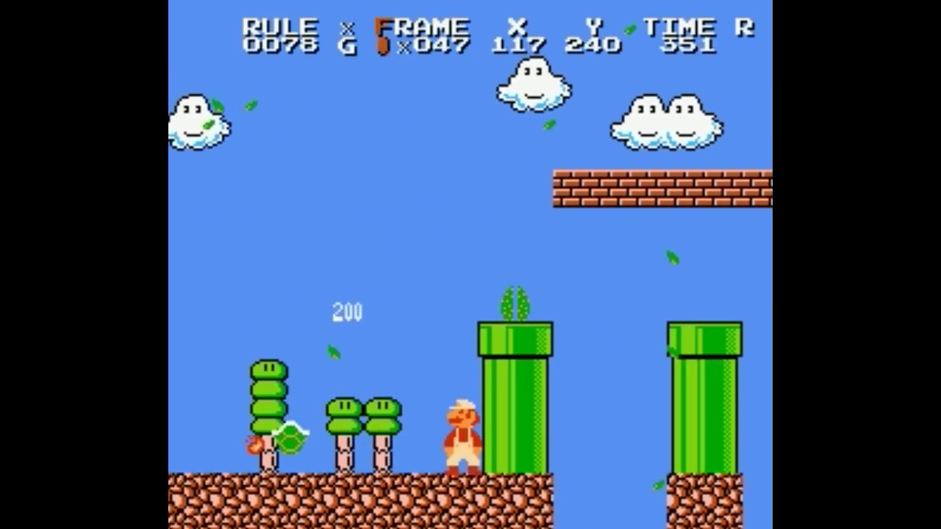
{"action": "key", "text": "Right"}
{"action": "key", "text": "x"}
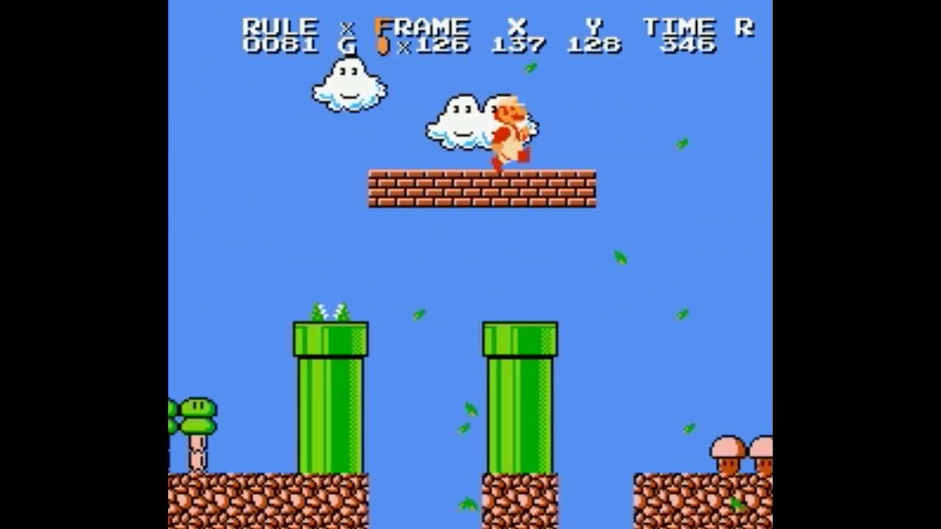
{"action": "key", "text": "Right"}
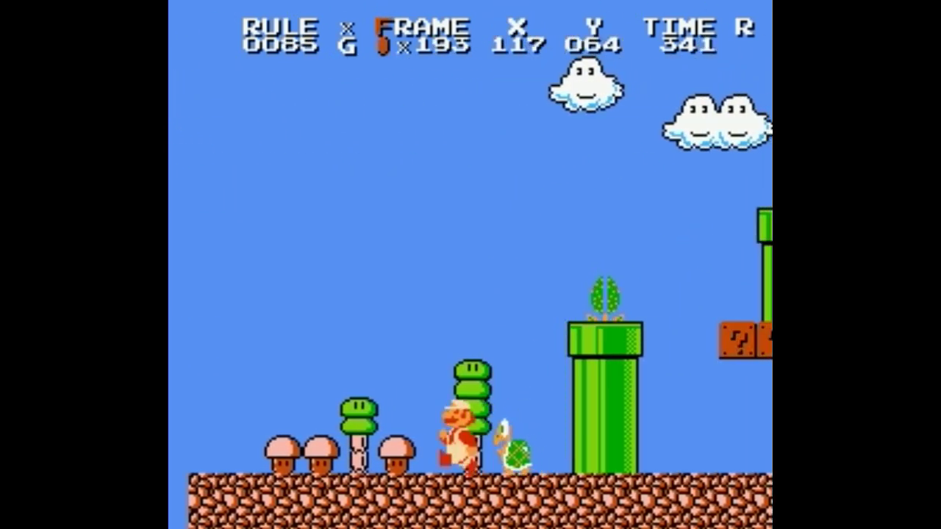
{"action": "key", "text": "Left"}
{"action": "key", "text": "z"}
{"action": "key", "text": "Right"}
{"action": "key", "text": "x"}
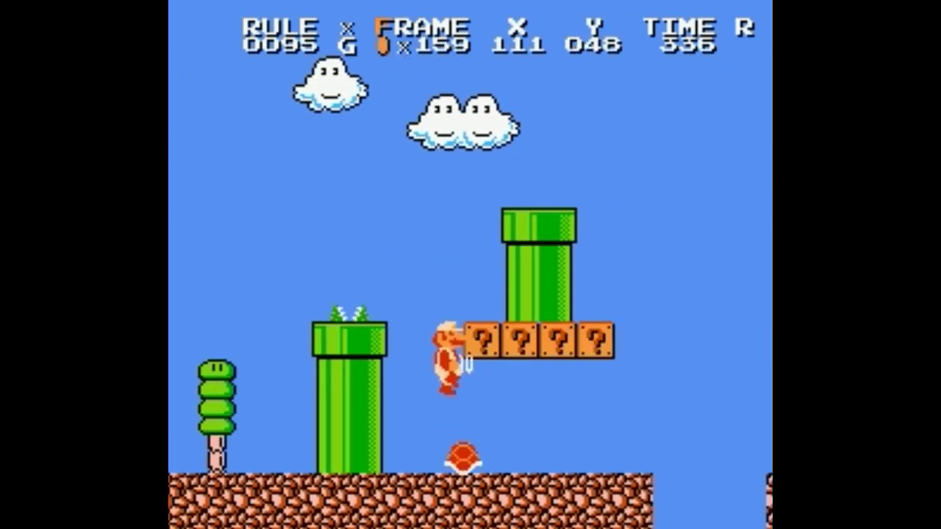
{"action": "key", "text": "Right"}
{"action": "key", "text": "z"}
{"action": "key", "text": "x"}
{"action": "key", "text": "z"}
{"action": "key", "text": "x"}
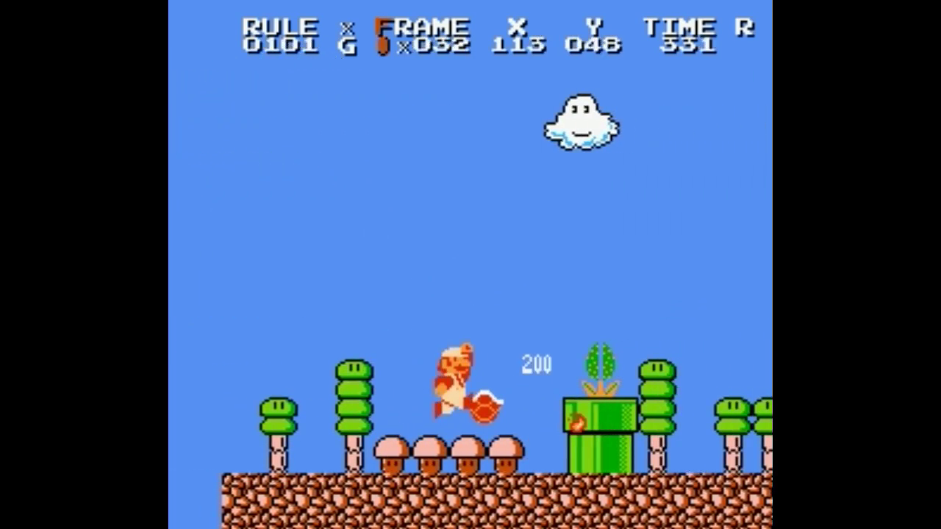
{"action": "key", "text": "Right"}
{"action": "key", "text": "x"}
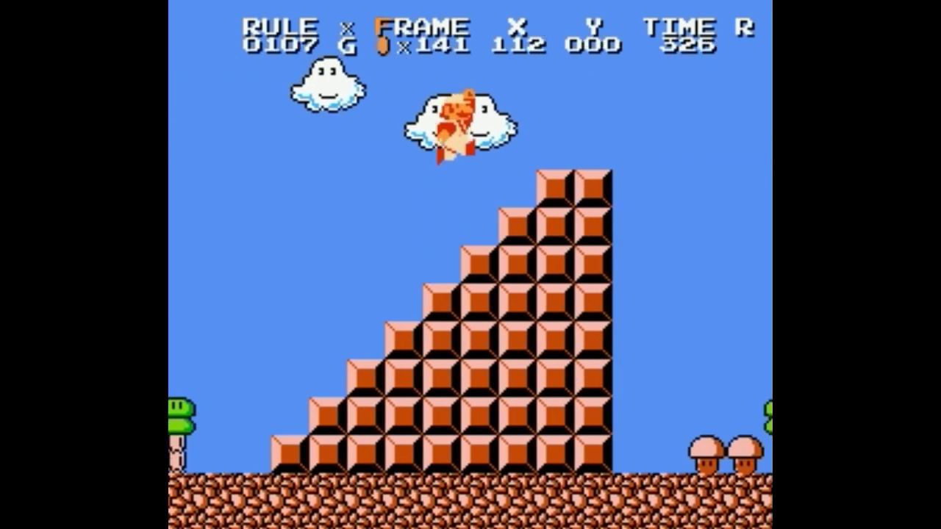
{"action": "key", "text": "Right"}
{"action": "key", "text": "x"}
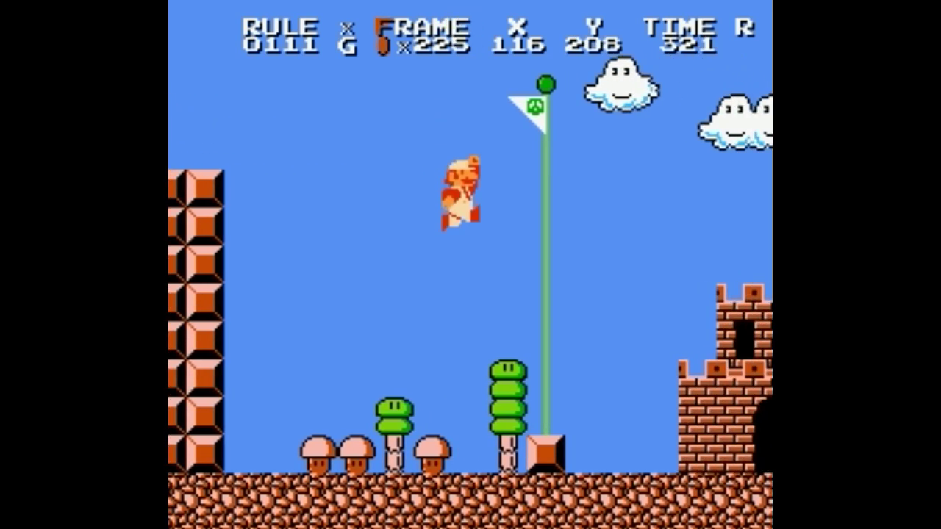
{"action": "key", "text": "Right"}
{"action": "key", "text": "x"}
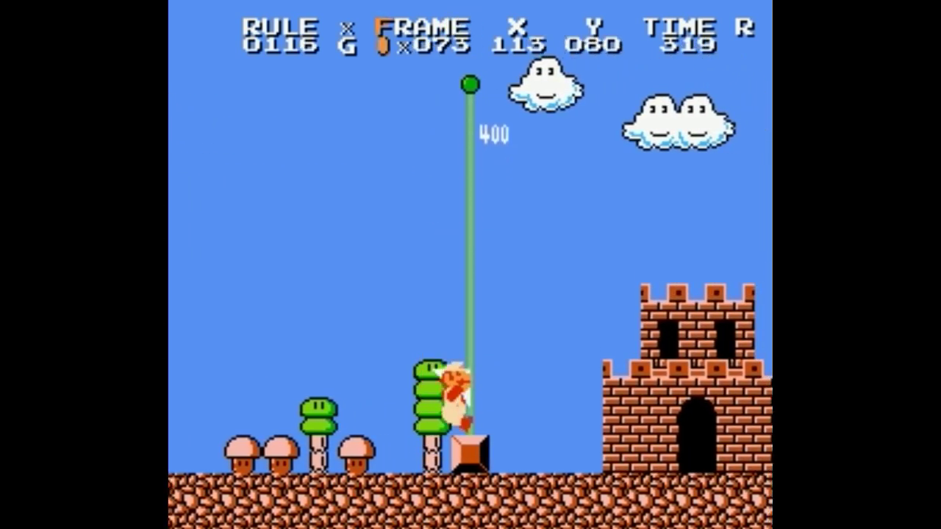